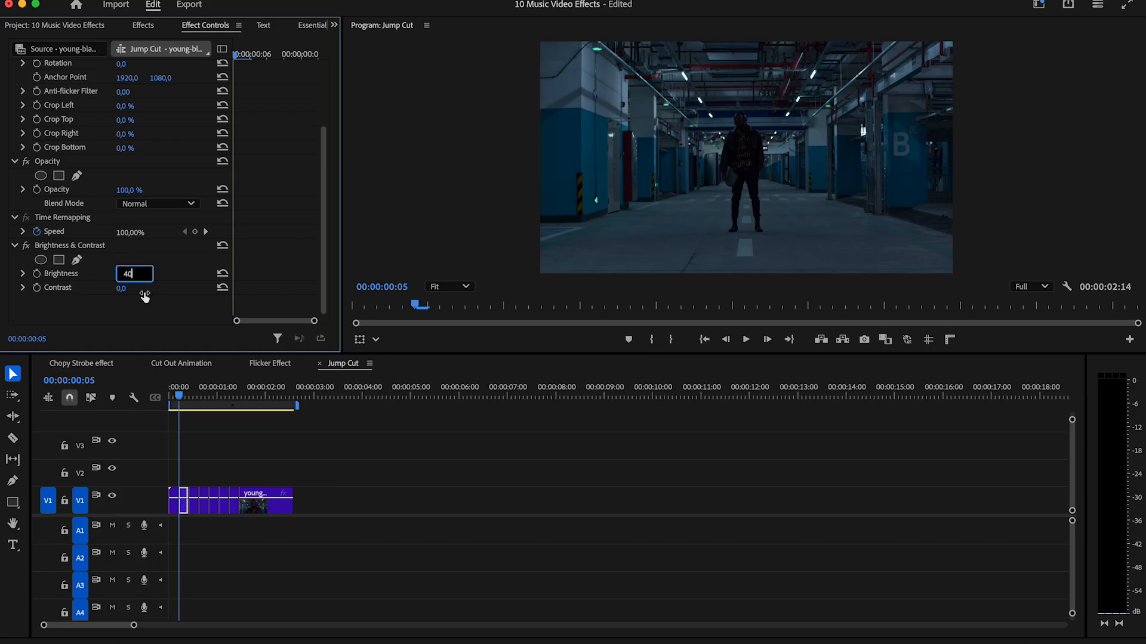
Keyframe the second clip piece's Brightness and Contrast at 40 on its first frame, dropping both to 0 one frame later.
key("Return")
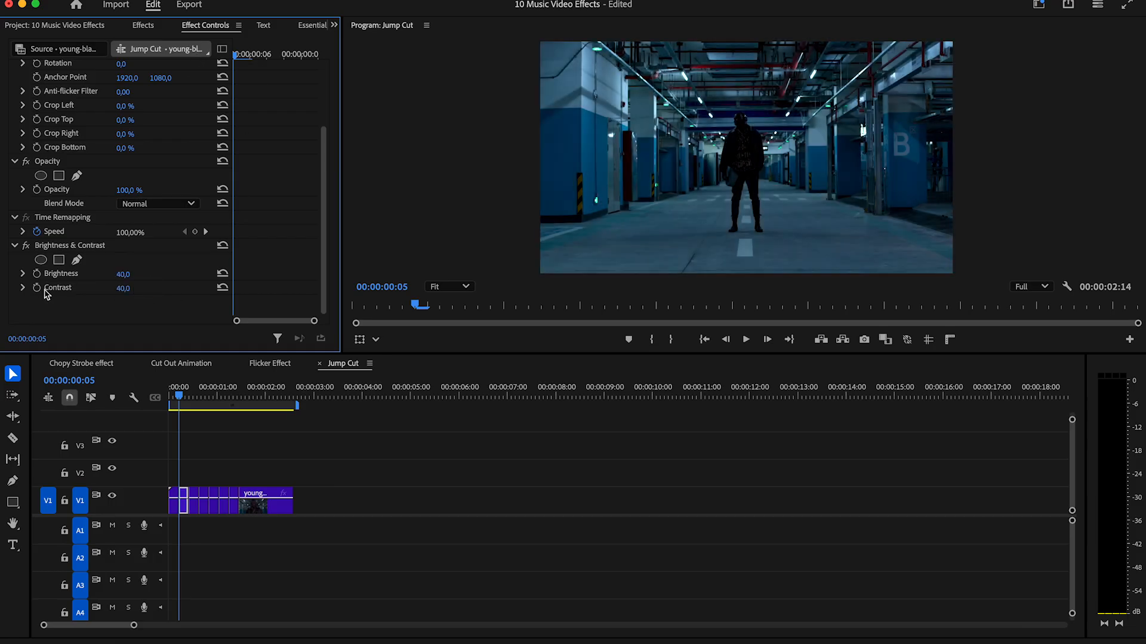
left_click(37, 288)
left_click_drag(234, 58, 249, 56)
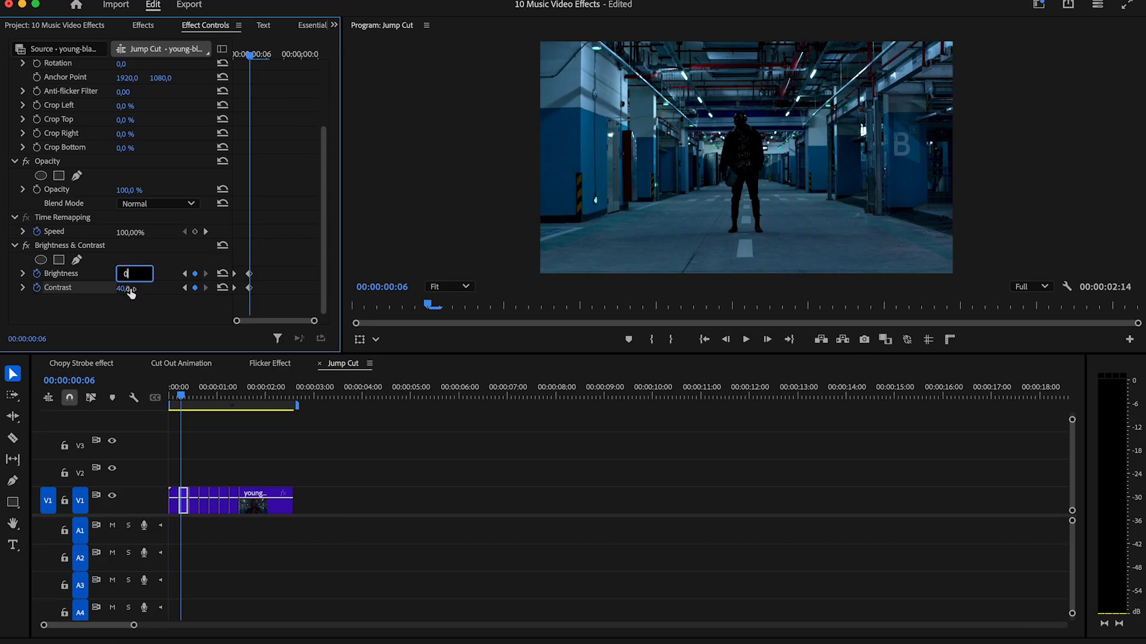
left_click(128, 289)
type("0")
key("Return")
Play back the Jump Cut sequence from its start to check the flashes on the cuts.
left_click_drag(306, 470, 190, 523)
left_click(704, 339)
key("space")
key("space")
left_click(705, 338)
key("space")
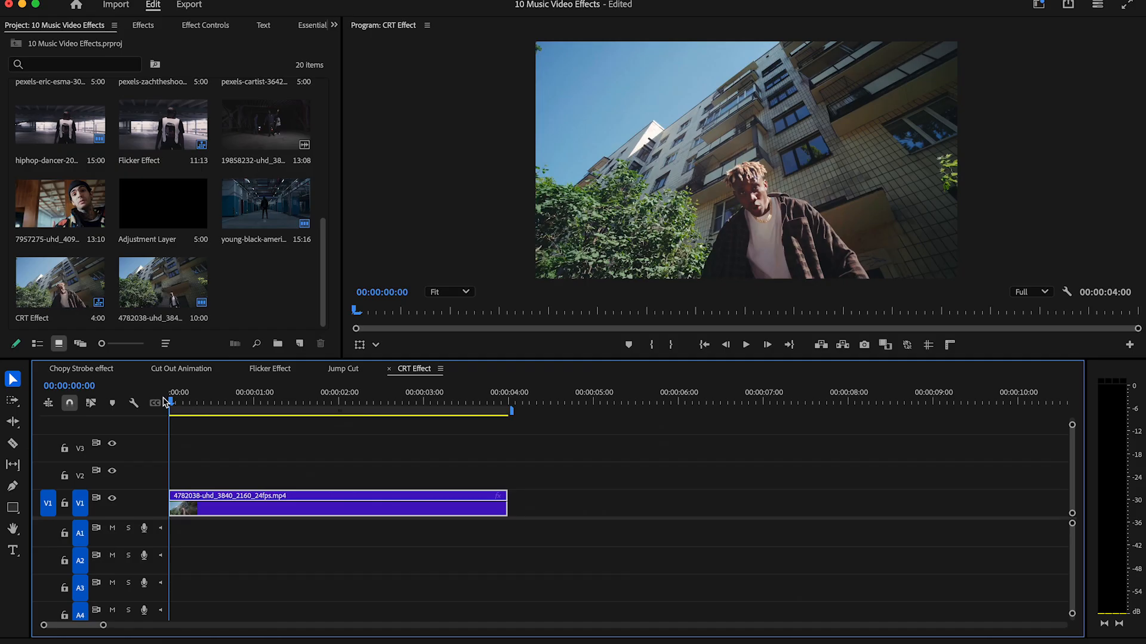
Create an adjustment layer, place it on V2 above the CRT Effect clip, and trim it to the clip's length.
left_click(300, 344)
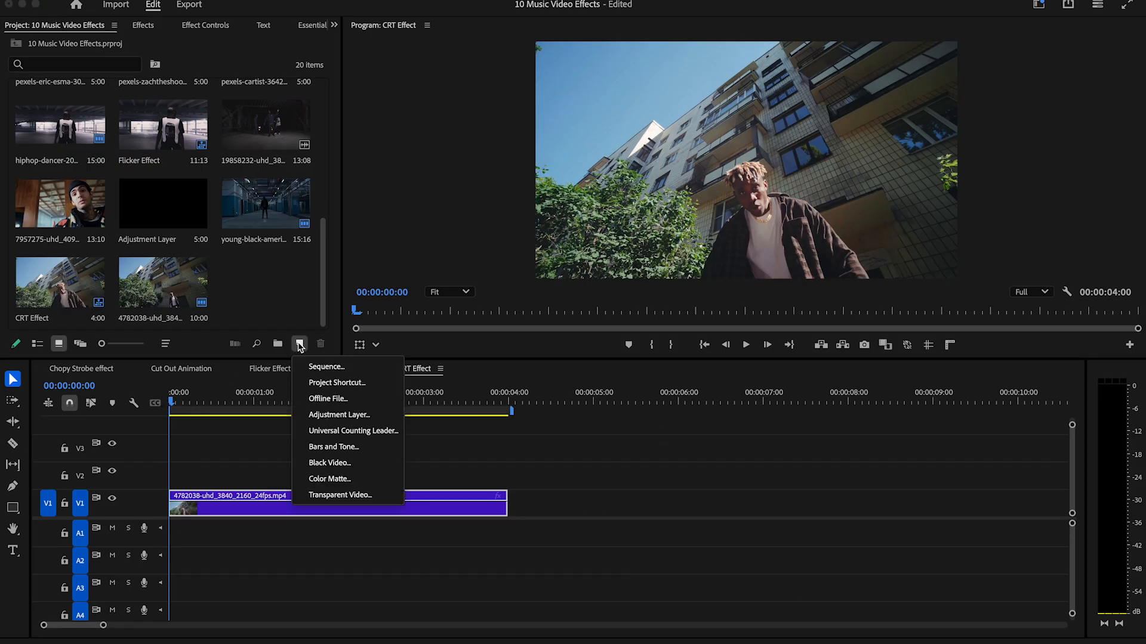
left_click(349, 417)
left_click(661, 392)
left_click_drag(266, 284, 167, 480)
left_click_drag(591, 477, 508, 477)
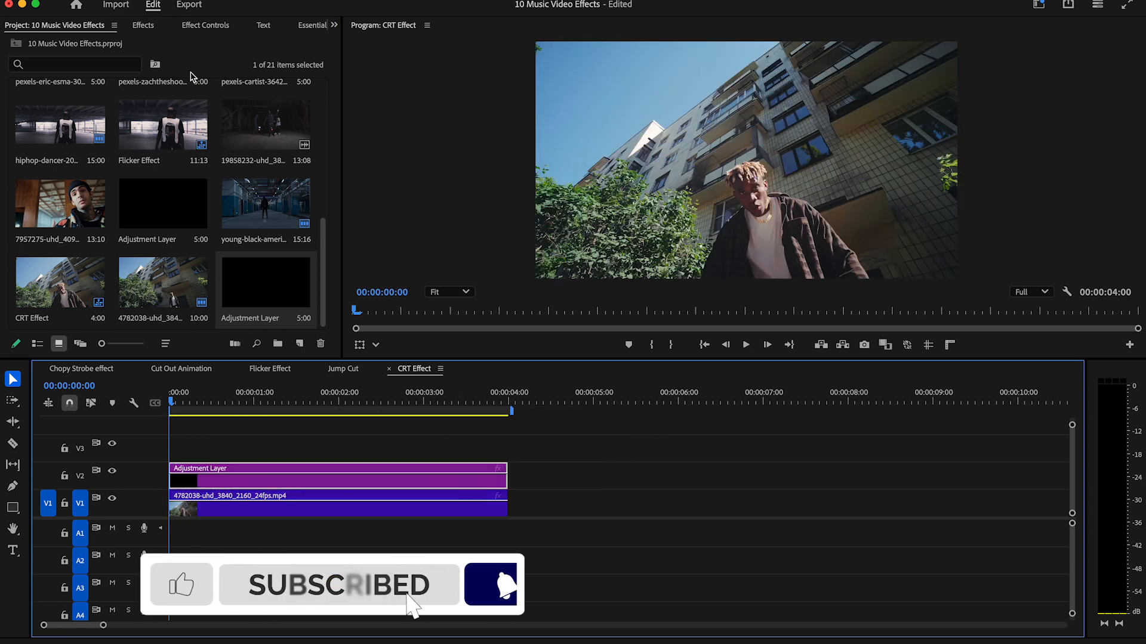
Find the Noise video effect and apply it to the adjustment layer on V2.
left_click(143, 25)
left_click(57, 48)
type("noise")
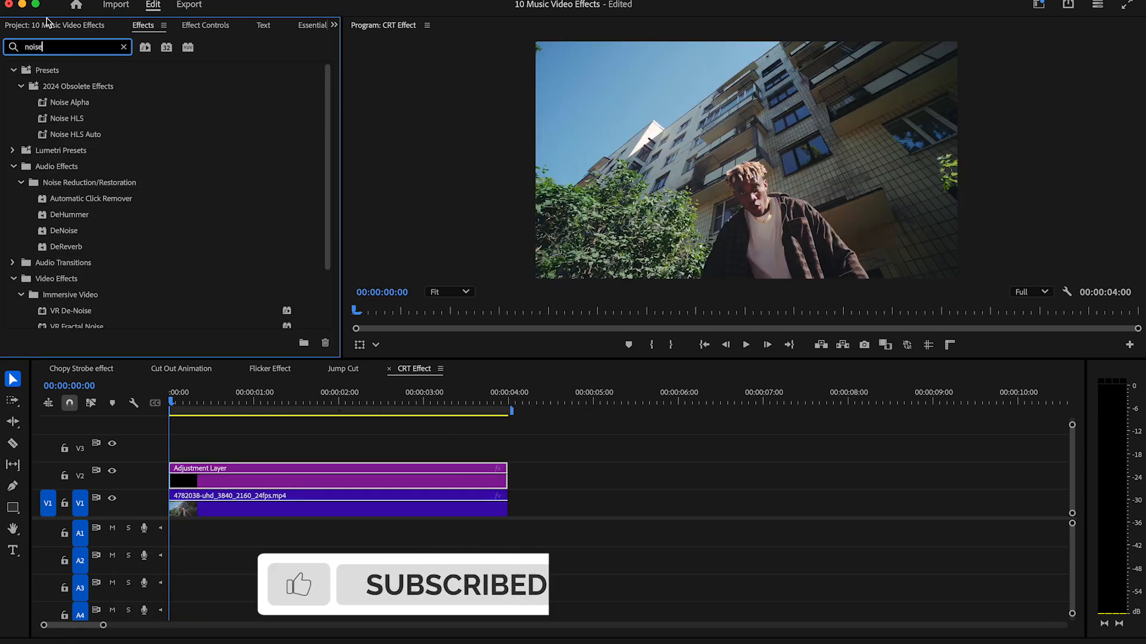
scroll(214, 228, "down", 1)
left_click_drag(51, 287, 263, 481)
left_click(124, 47)
Set the adjustment layer's Amount of Noise to 30%.
left_click(334, 25)
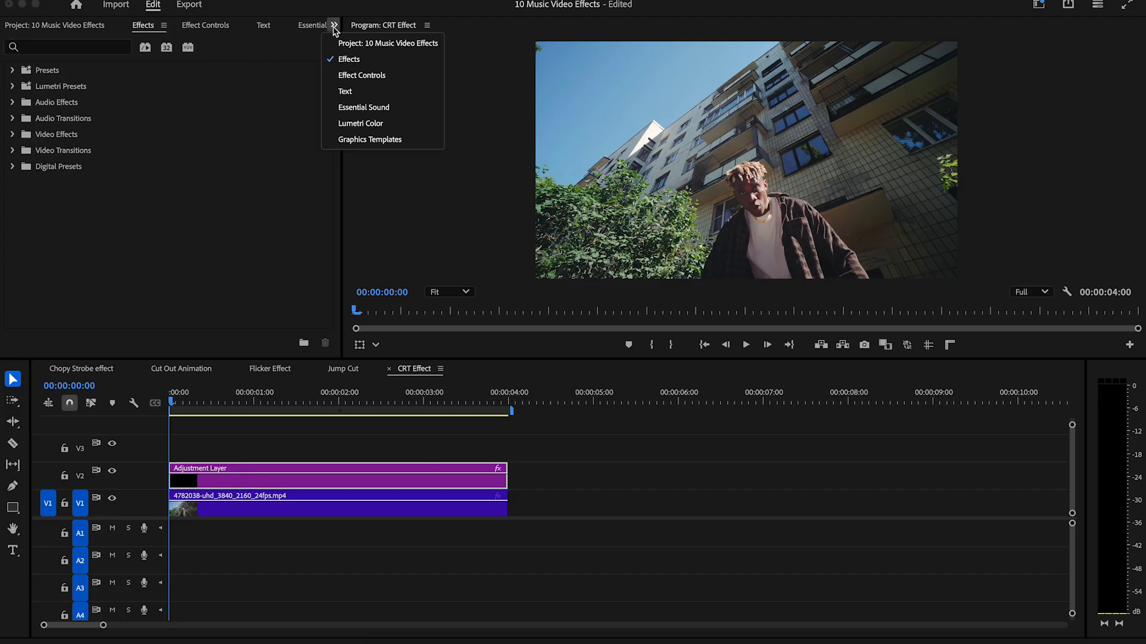
left_click(365, 79)
type("30")
left_click(470, 253)
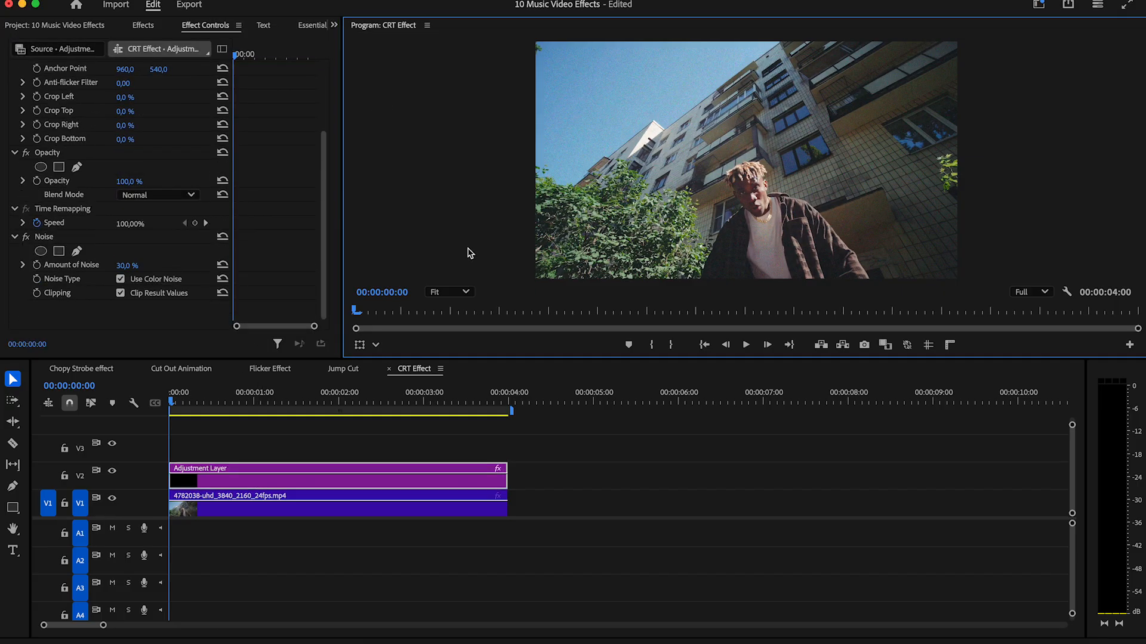
Apply the Grid preset from the 2024 Obsolete Effects to the adjustment layer.
left_click(143, 25)
type("grid")
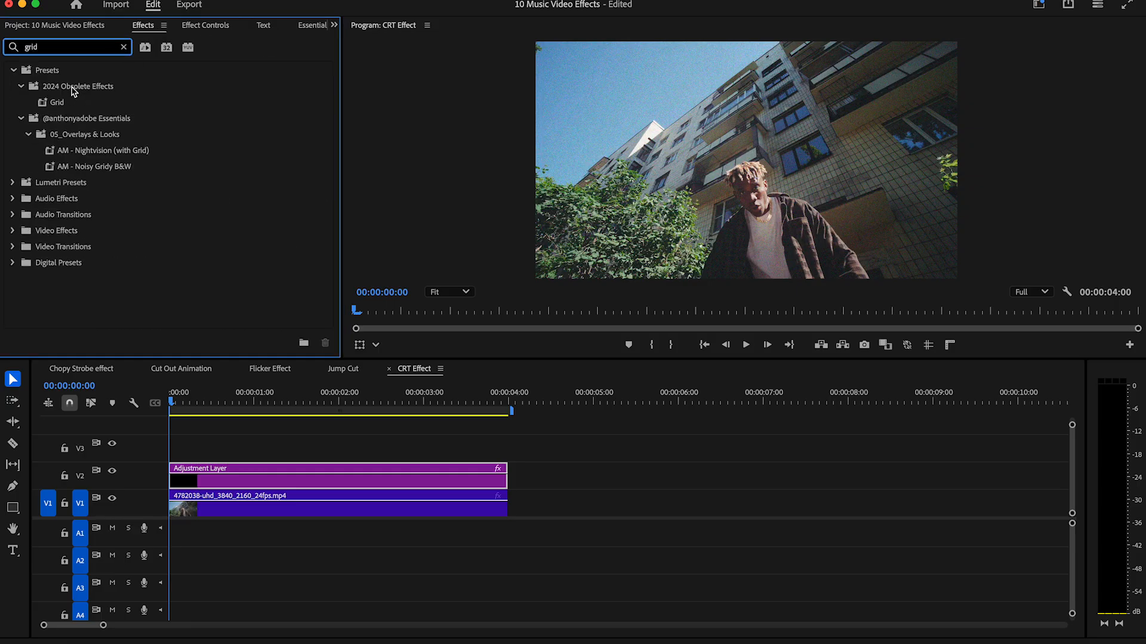
left_click(75, 89)
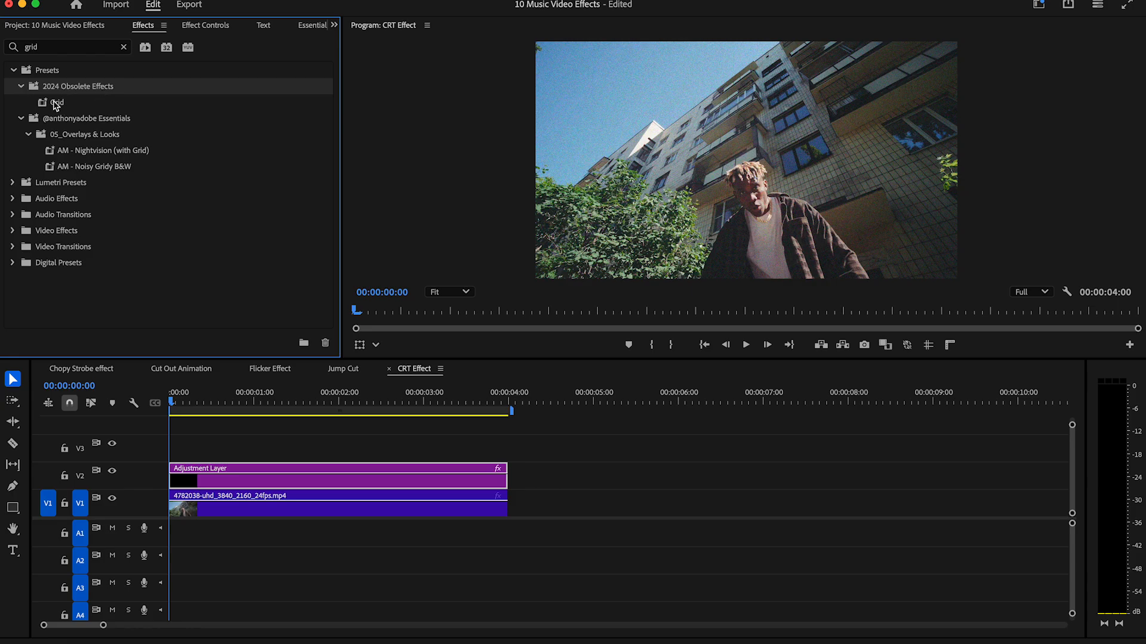
left_click_drag(58, 105, 271, 475)
Set the grid's anchor to 1920, 1080 and its Size From option to Width Slider.
left_click(335, 25)
left_click(364, 79)
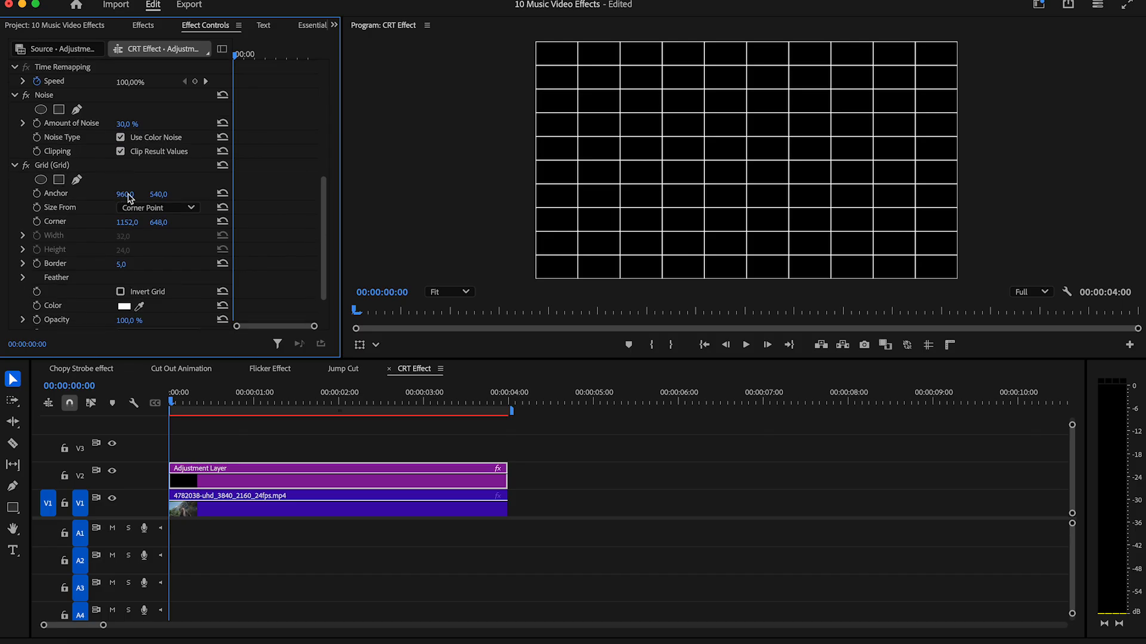
left_click(158, 194)
type("1080")
left_click(151, 208)
left_click(154, 244)
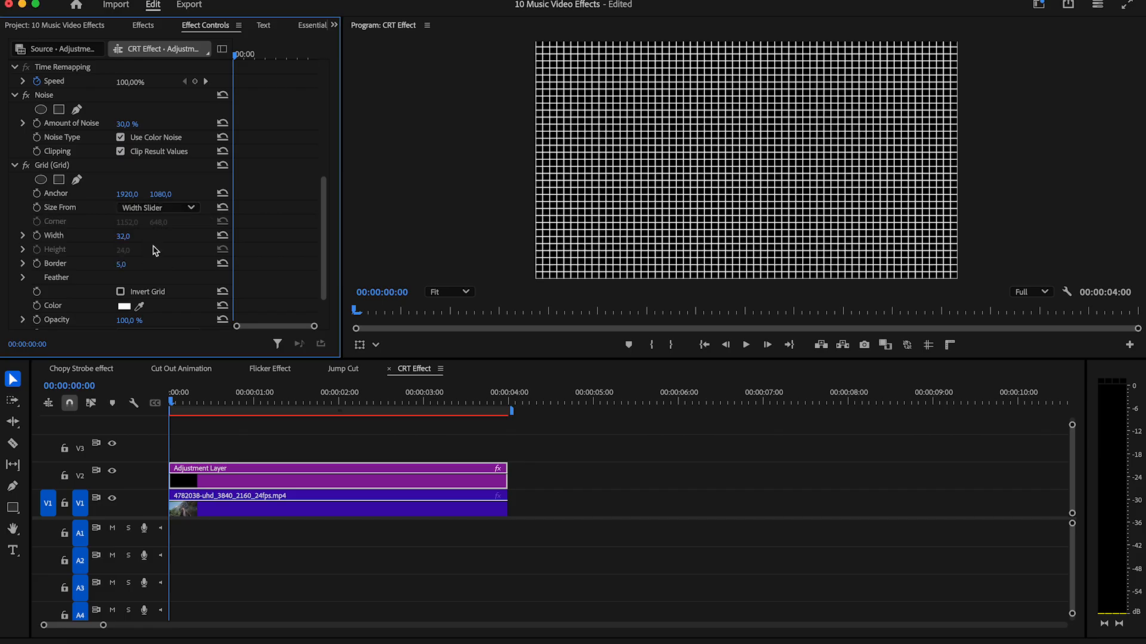
Set the grid's width to 4, its border to 1 and its blending mode to Overlay.
left_click(123, 265)
type("1")
key("Return")
scroll(320, 276, "down", 2)
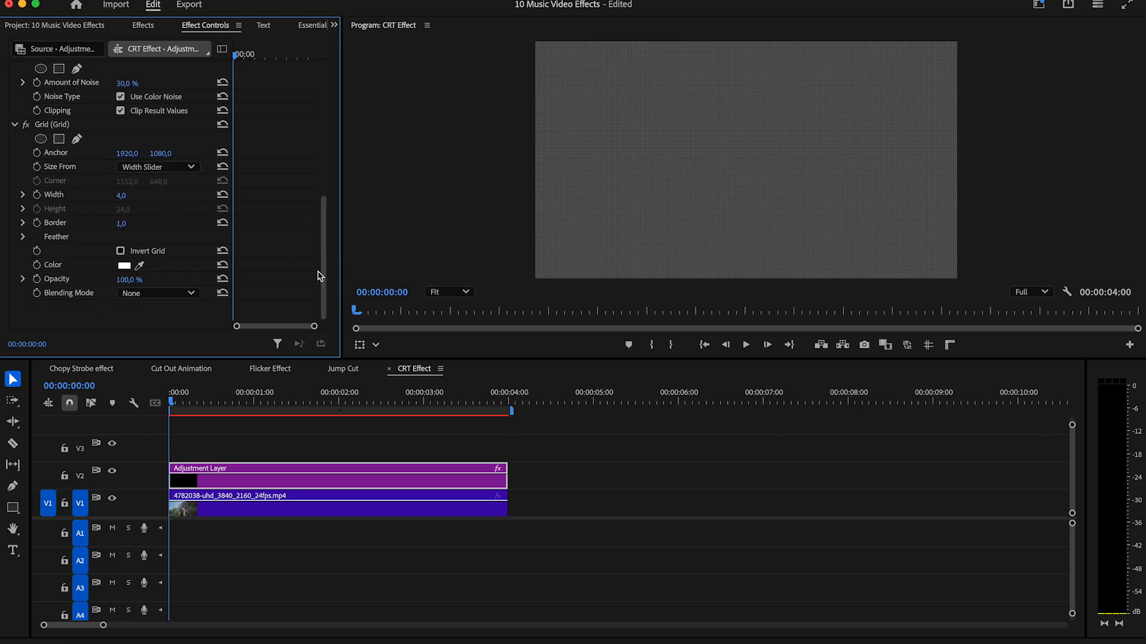
left_click(152, 294)
left_click(158, 397)
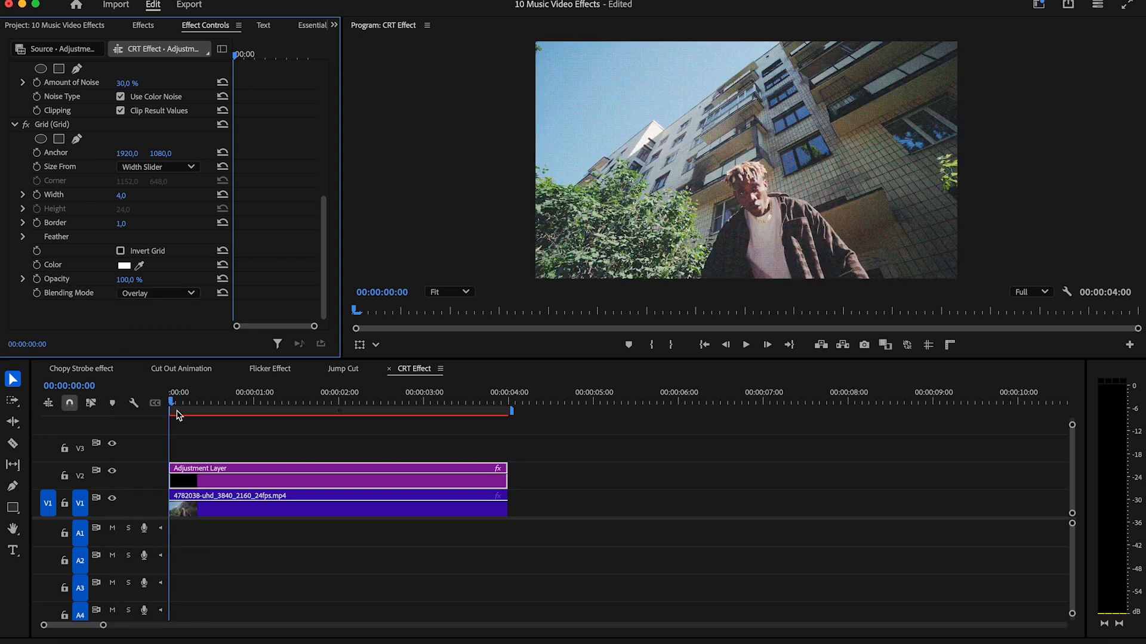
Find the Mosaic video effect and apply it to the adjustment layer.
left_click(143, 26)
left_click(124, 47)
type("mosa")
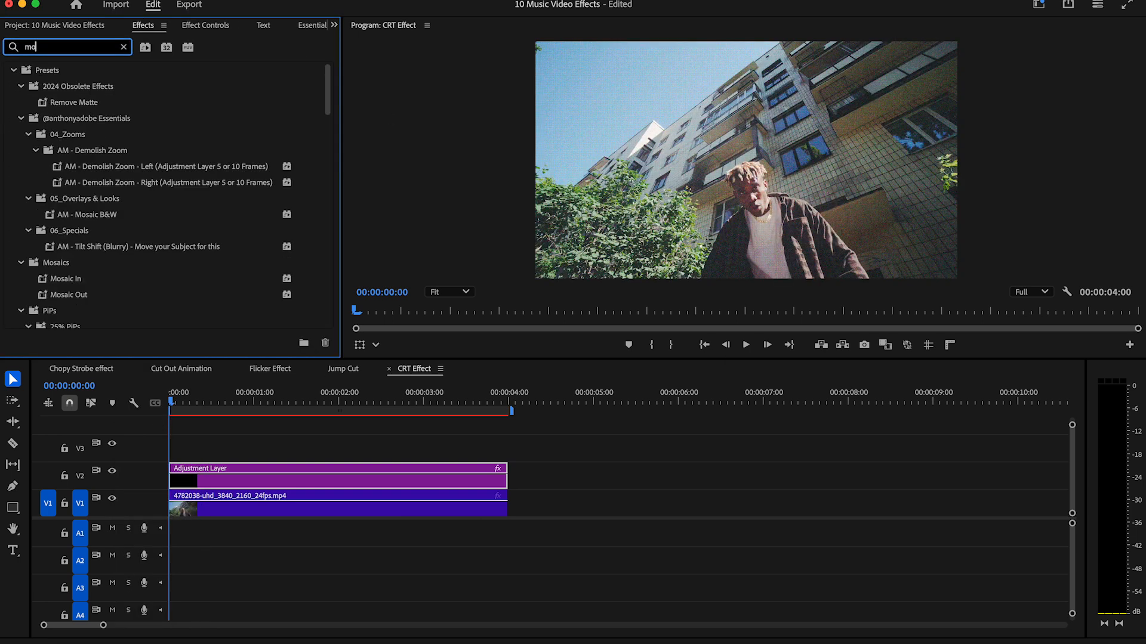
left_click_drag(63, 268, 266, 476)
Set the mosaic's Horizontal Blocks and Vertical Blocks to 400 each.
left_click(334, 24)
left_click(375, 78)
left_click_drag(326, 199, 322, 267)
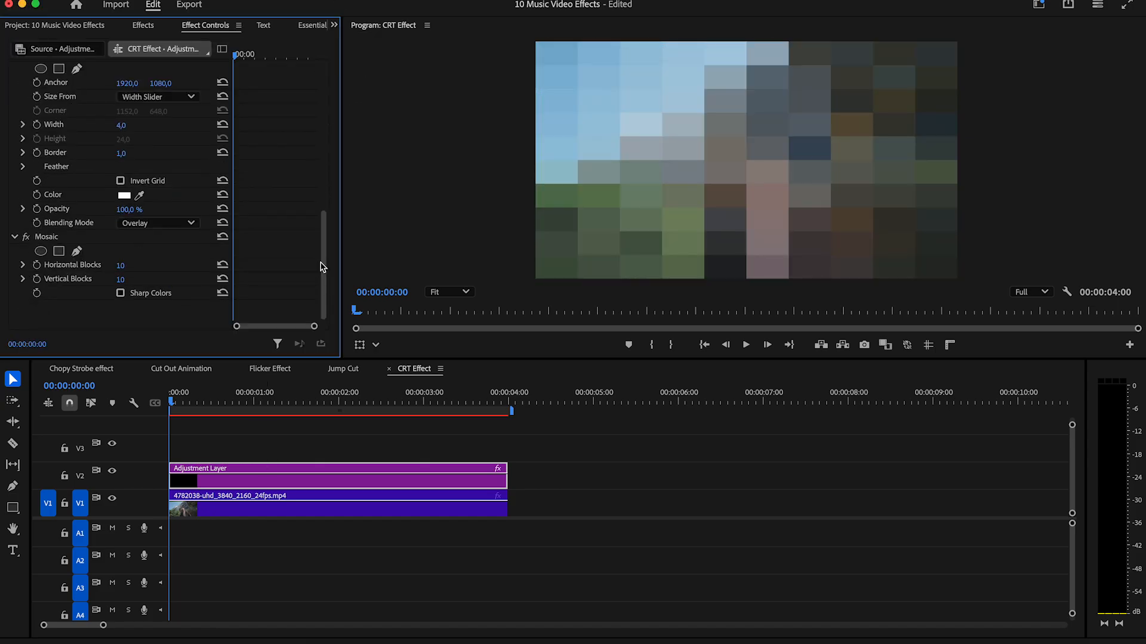
left_click(127, 280)
type("400")
left_click(450, 261)
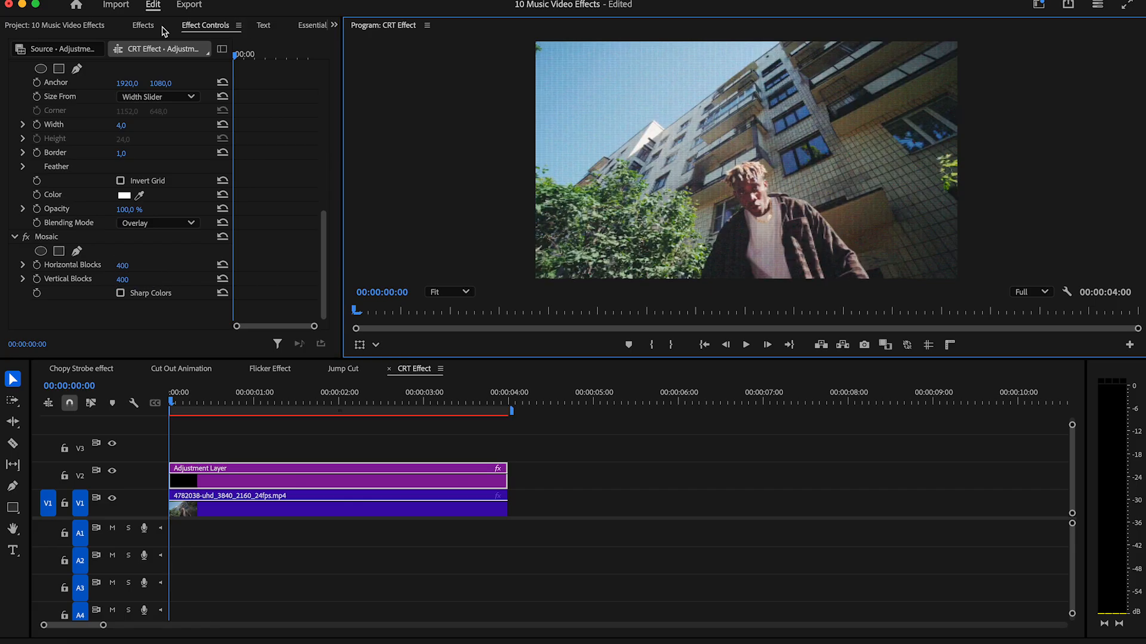
Apply the Black & White video effect to the adjustment layer and play back the CRT Effect sequence.
left_click(143, 25)
left_click(87, 48)
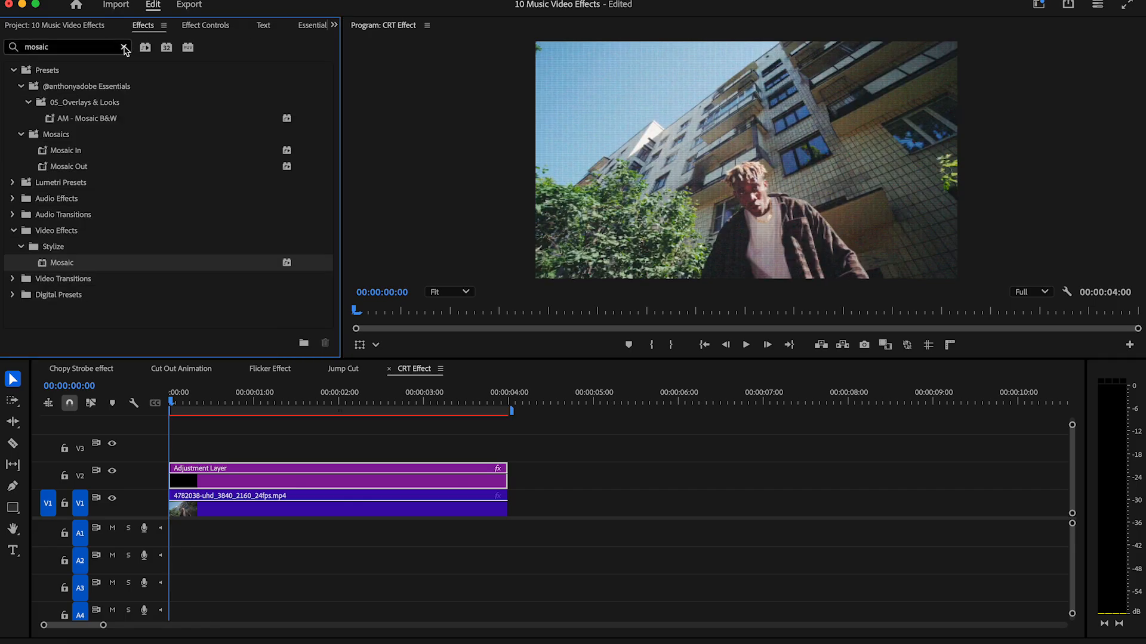
type("black")
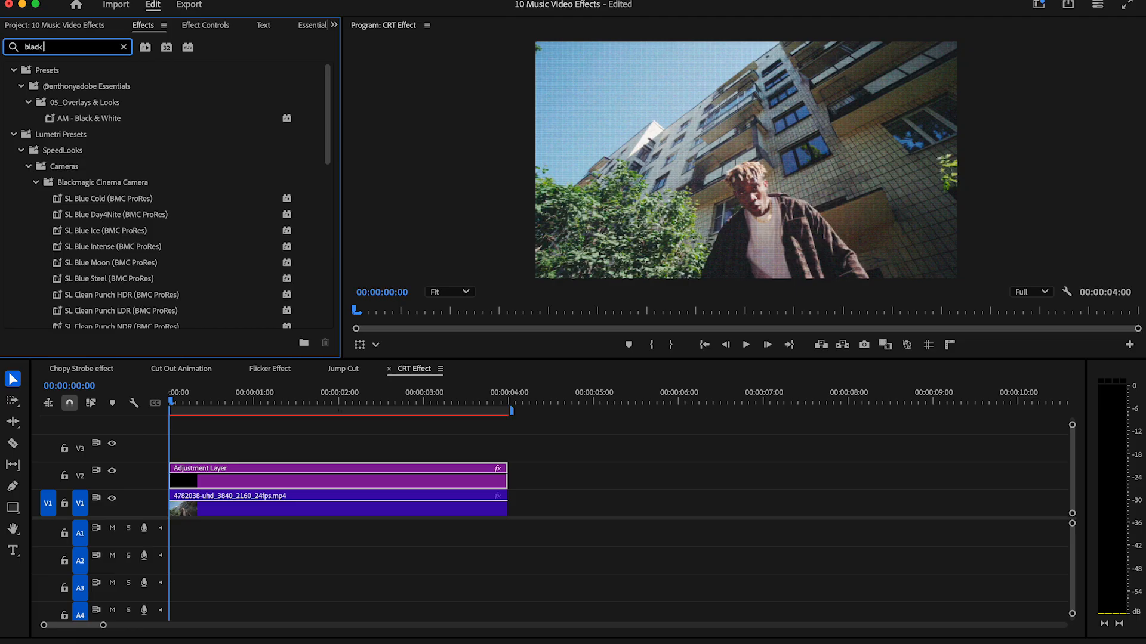
type(" whi")
left_click_drag(73, 216, 257, 477)
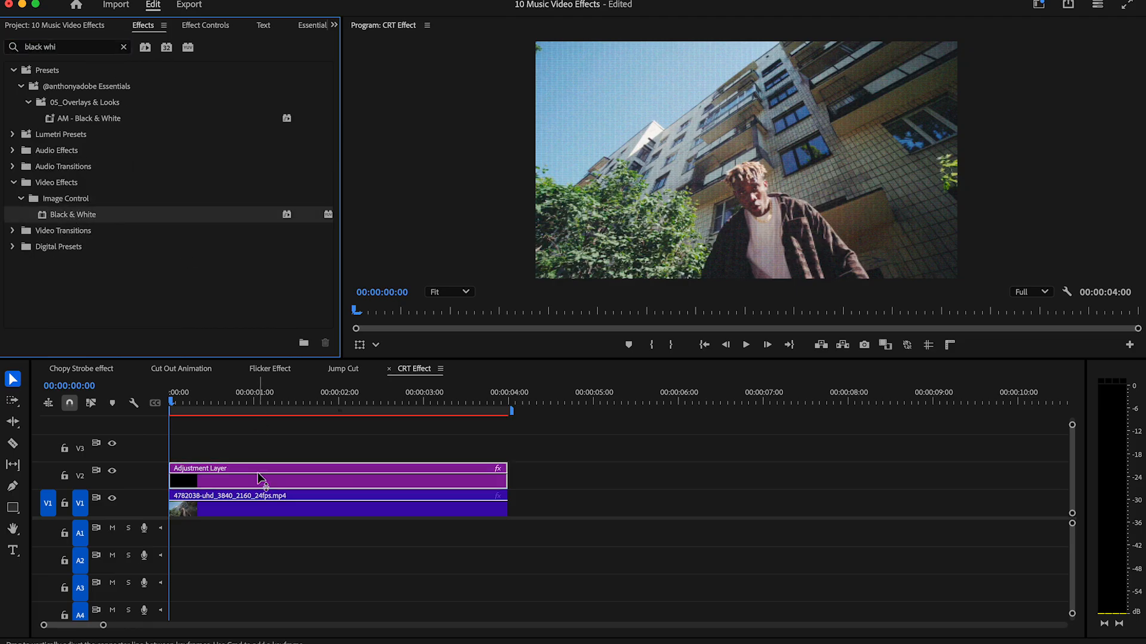
key("space")
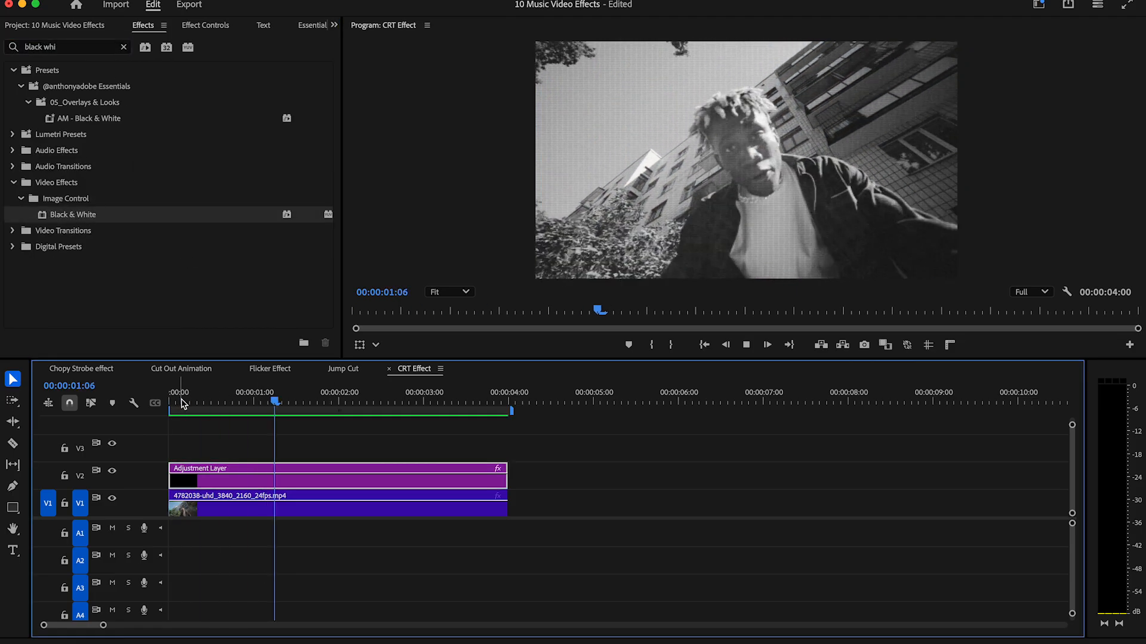
key("space")
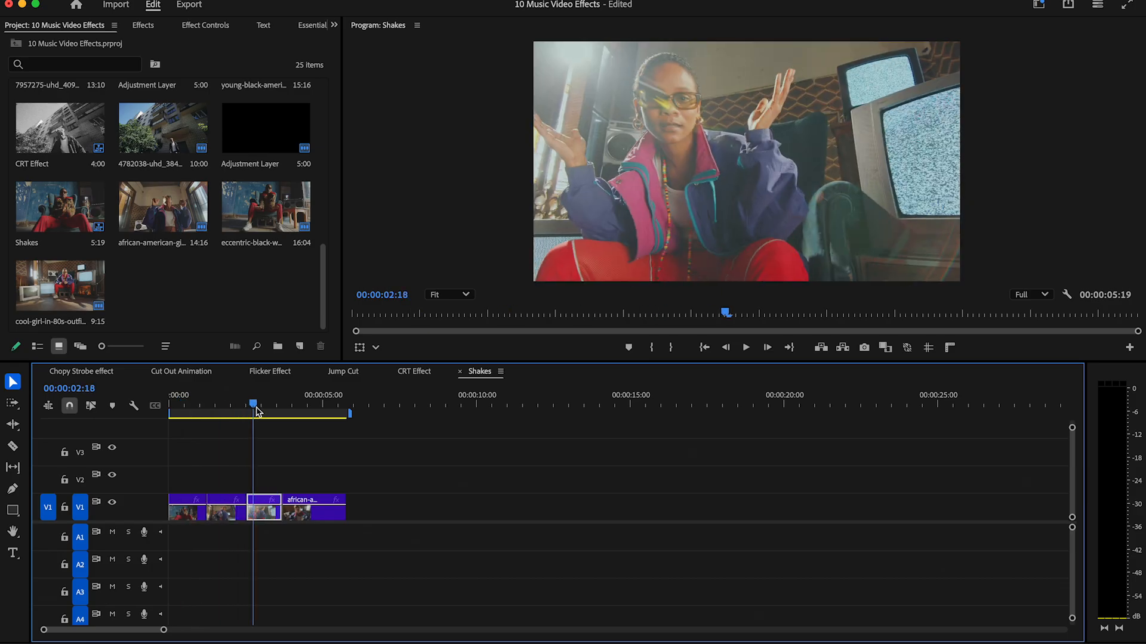
Create a new adjustment layer and place it on V2 of the Shakes sequence.
left_click_drag(251, 406, 208, 410)
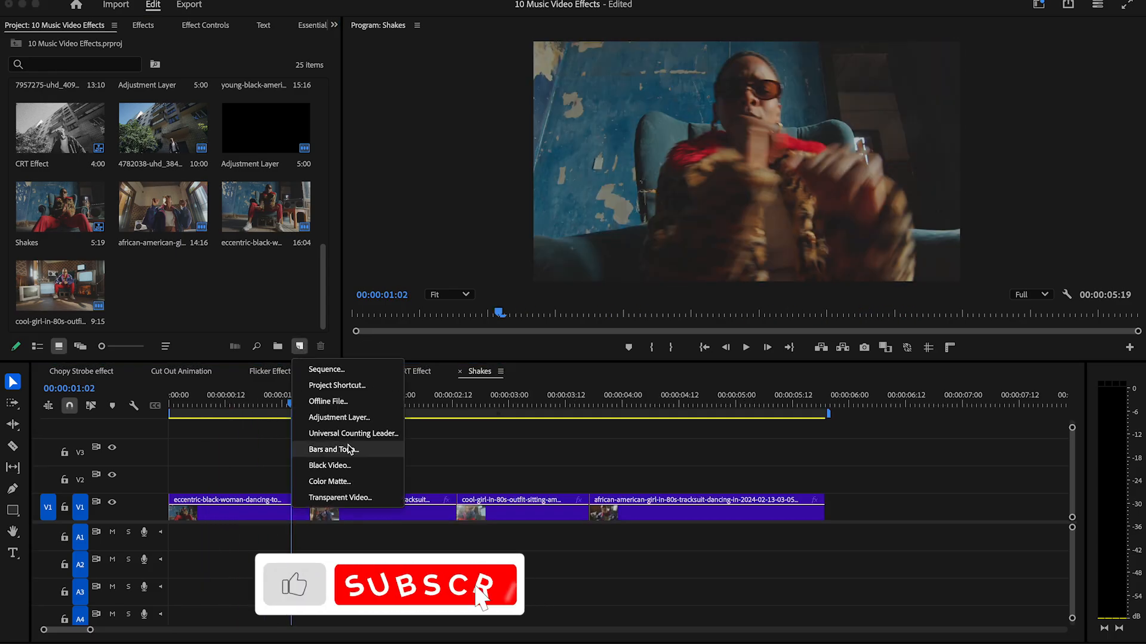
left_click(334, 449)
left_click(661, 394)
left_click_drag(197, 299, 203, 475)
Cut the adjustment layer down to a six-frame piece and delete the rest of it.
left_click_drag(215, 402, 129, 400)
key("Right")
key("Right")
key("Right")
key("Right")
key("Right")
key("Right")
left_click(198, 484)
key("v")
left_click(226, 487)
key("Delete")
Move the short adjustment layer just before the first cut, paste a copy right after the cut, and put a spare past the last clip.
left_click_drag(184, 485, 296, 493)
key("super+c")
left_click_drag(222, 406, 311, 405)
key("super+v")
left_click(325, 490)
left_click_drag(325, 489, 840, 484)
Apply AM-Nasty Flashy Shake Hit to the layer before the first cut and AM-Hard Shake to the layer after it, and preview.
left_click(294, 485)
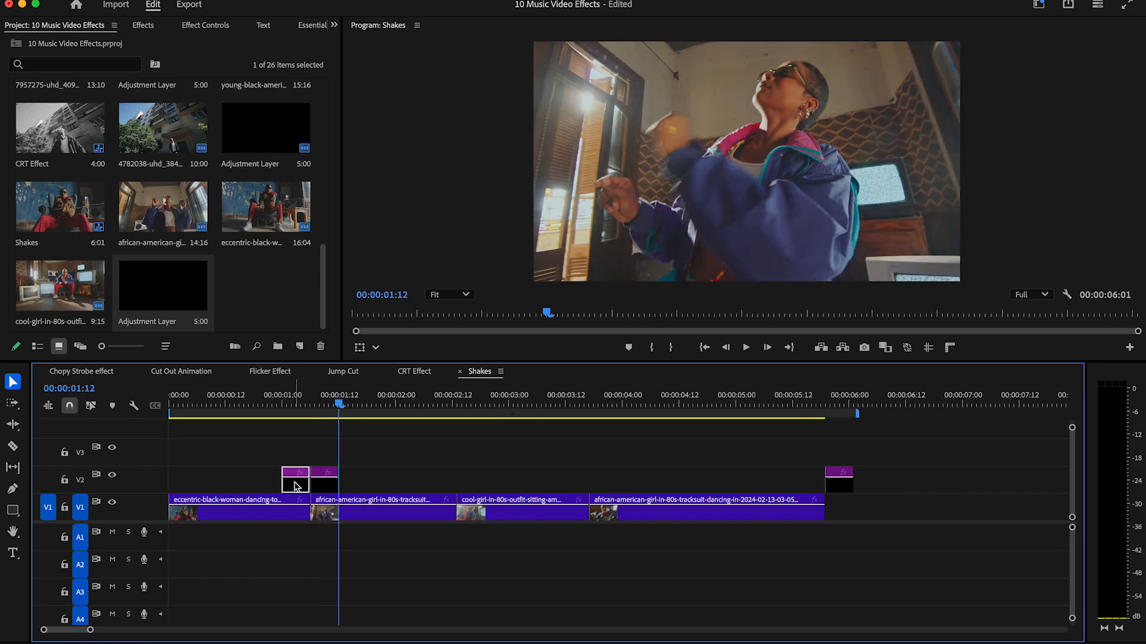
left_click(135, 30)
left_click(12, 71)
left_click(20, 118)
left_click(28, 148)
left_click(28, 133)
scroll(332, 158, "down", 3)
scroll(158, 148, "down", 9)
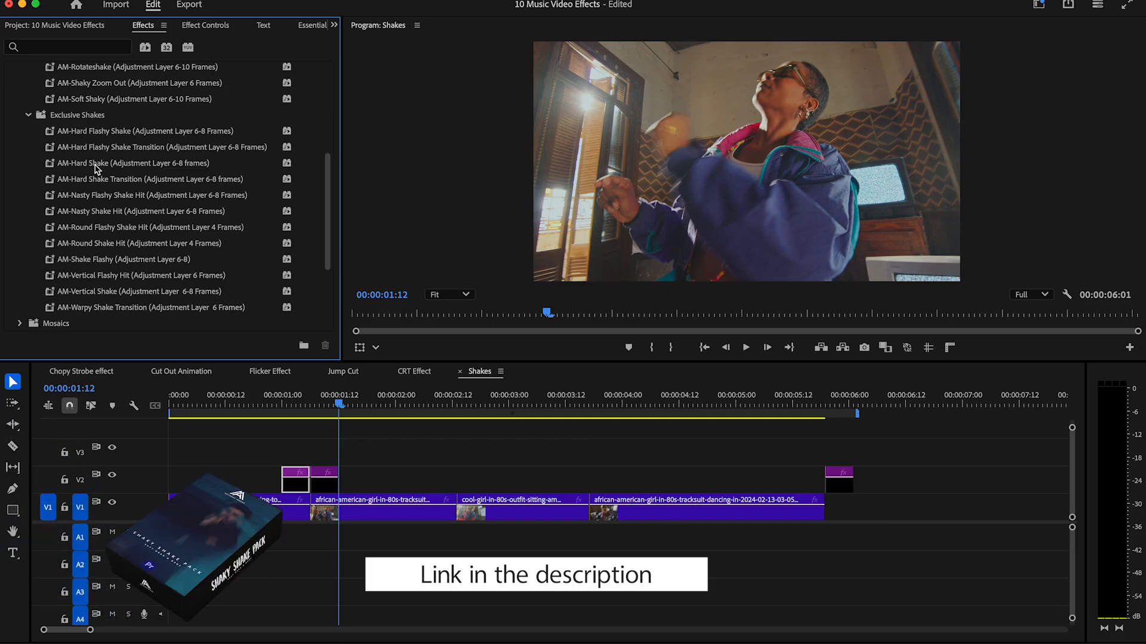
left_click_drag(96, 198, 291, 484)
left_click_drag(97, 165, 327, 478)
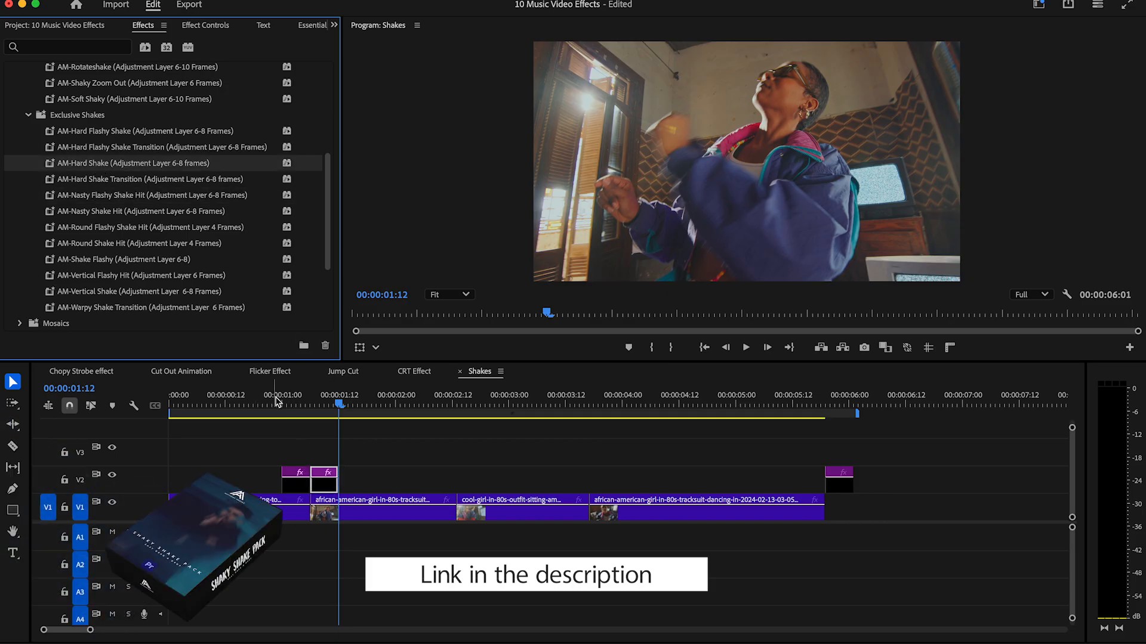
left_click_drag(275, 398, 159, 398)
key("space")
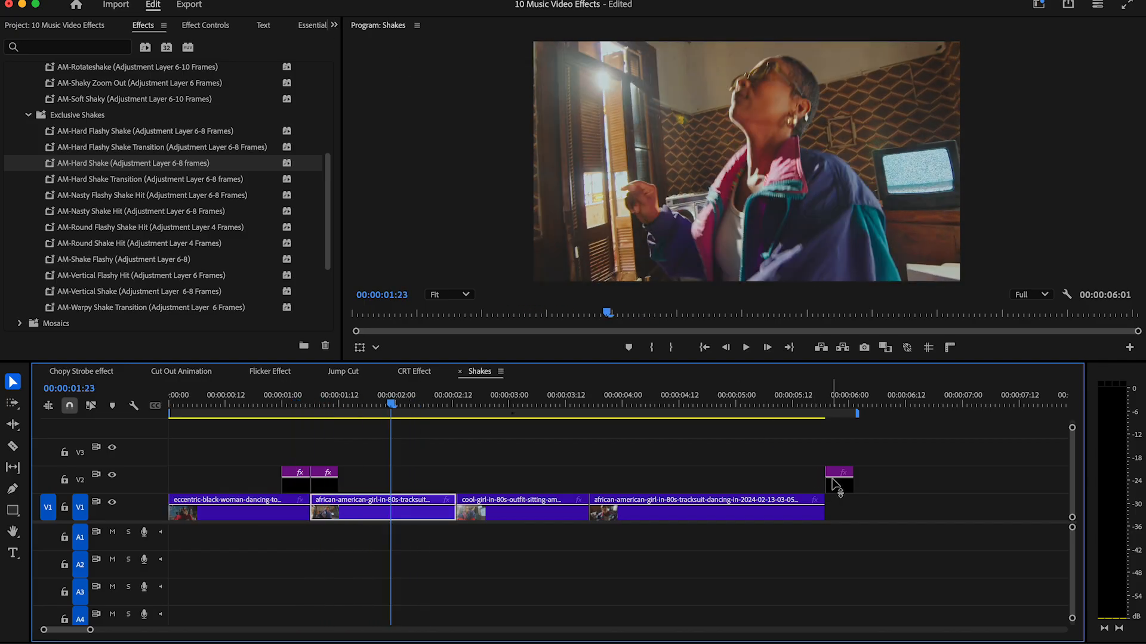
Paste three more adjustment layer copies past the last clip, then move one layer over the second clip and one to the third clip's start.
left_click(838, 488)
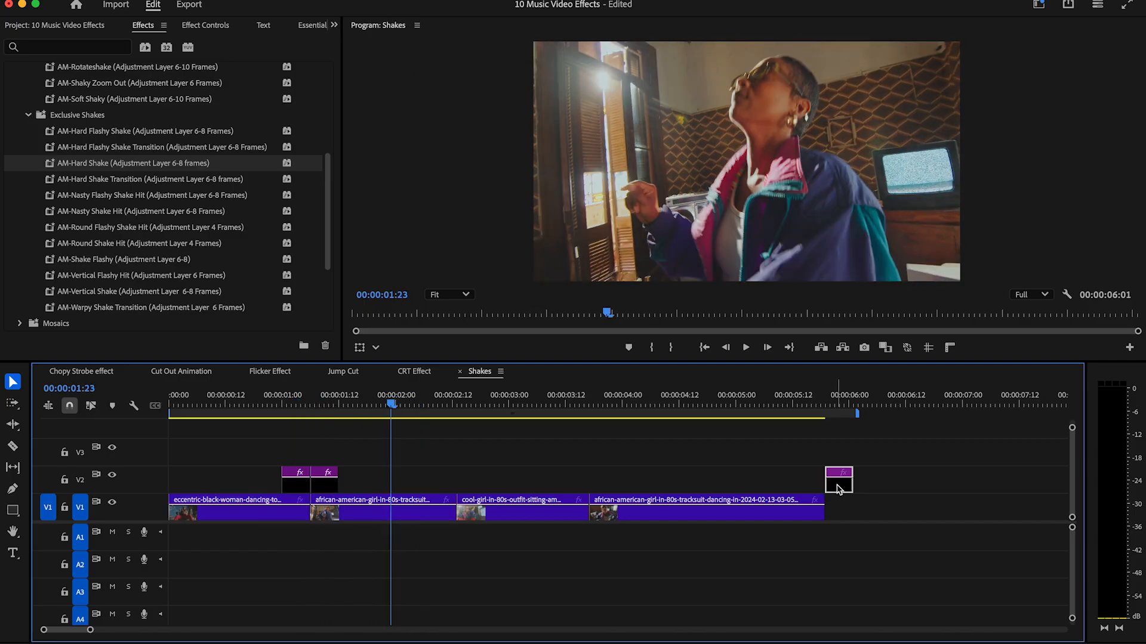
left_click(878, 406)
key("super+v")
key("super+v")
key("super+v")
left_click_drag(842, 487, 392, 489)
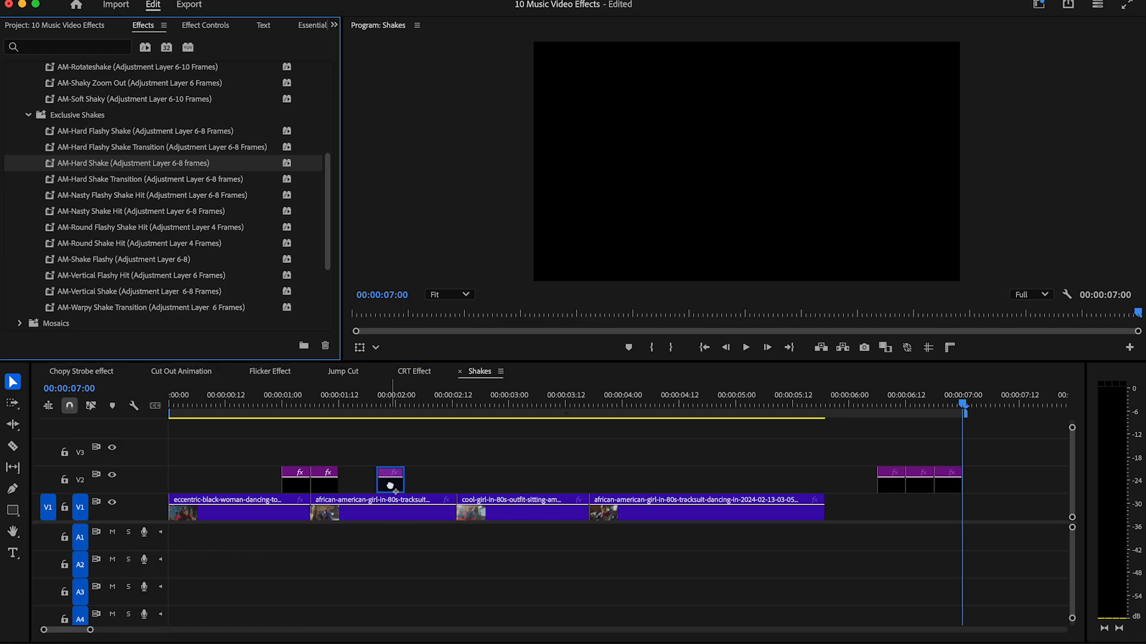
left_click_drag(893, 488, 473, 486)
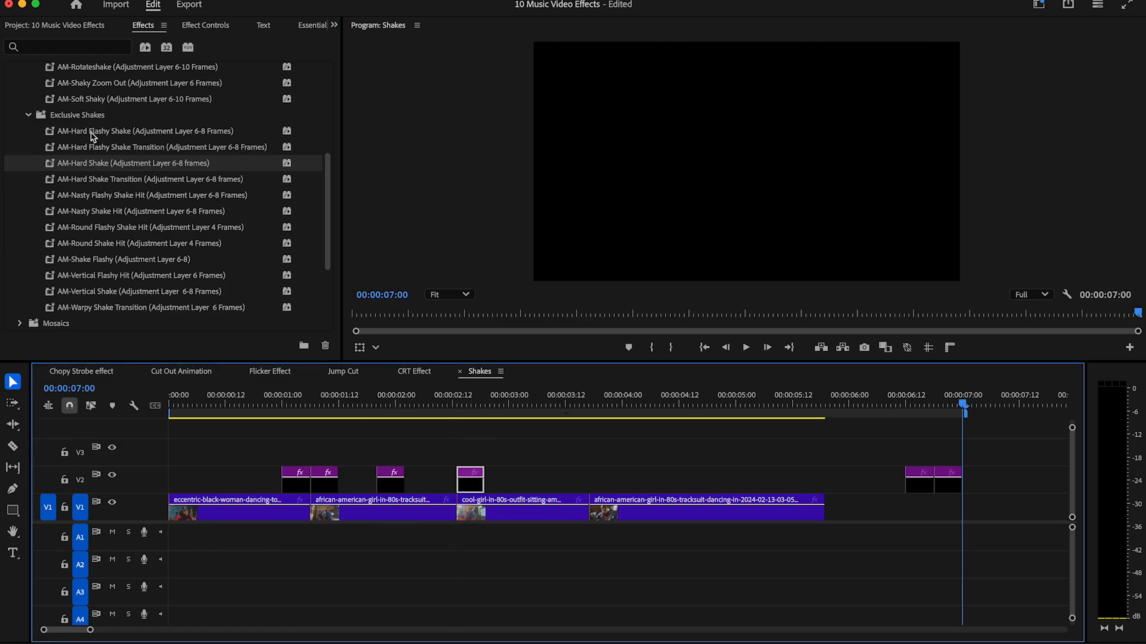
Apply the AM-Hard Shake Transition preset to the adjustment layer at the third clip's start and play back the sequence.
left_click(88, 181)
left_click_drag(464, 496, 469, 486)
key("space")
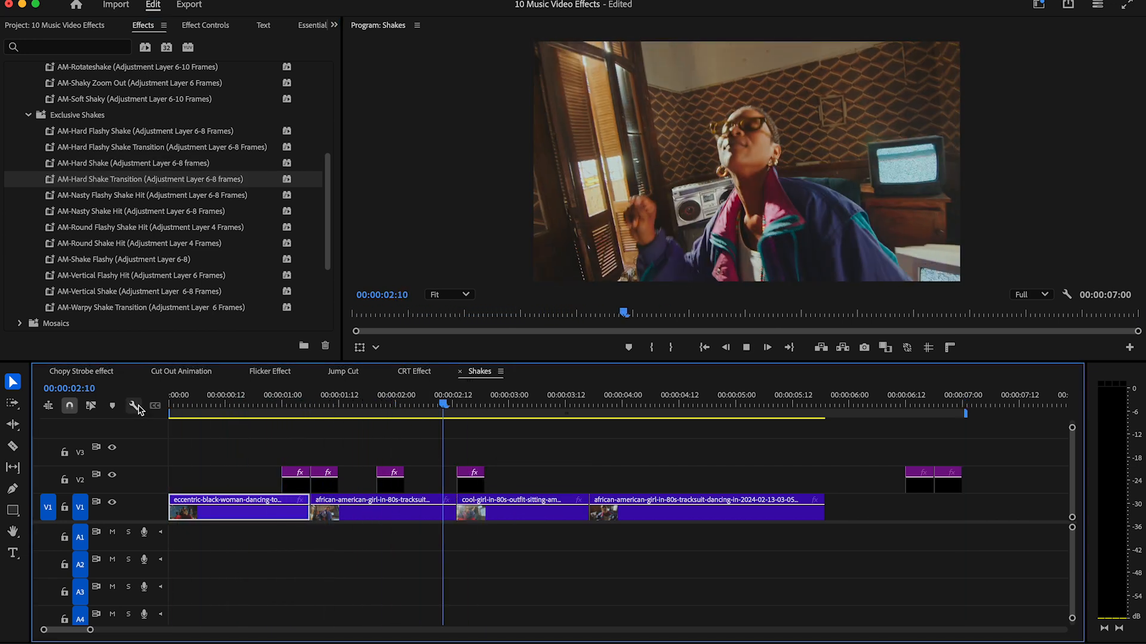
key("space")
Place the last two adjustment layers around the final cut, apply AM-Shake Flashy to the first and AM-Nasty Shake Hit to the second, and preview.
left_click_drag(928, 488, 612, 485)
left_click_drag(327, 261, 323, 272)
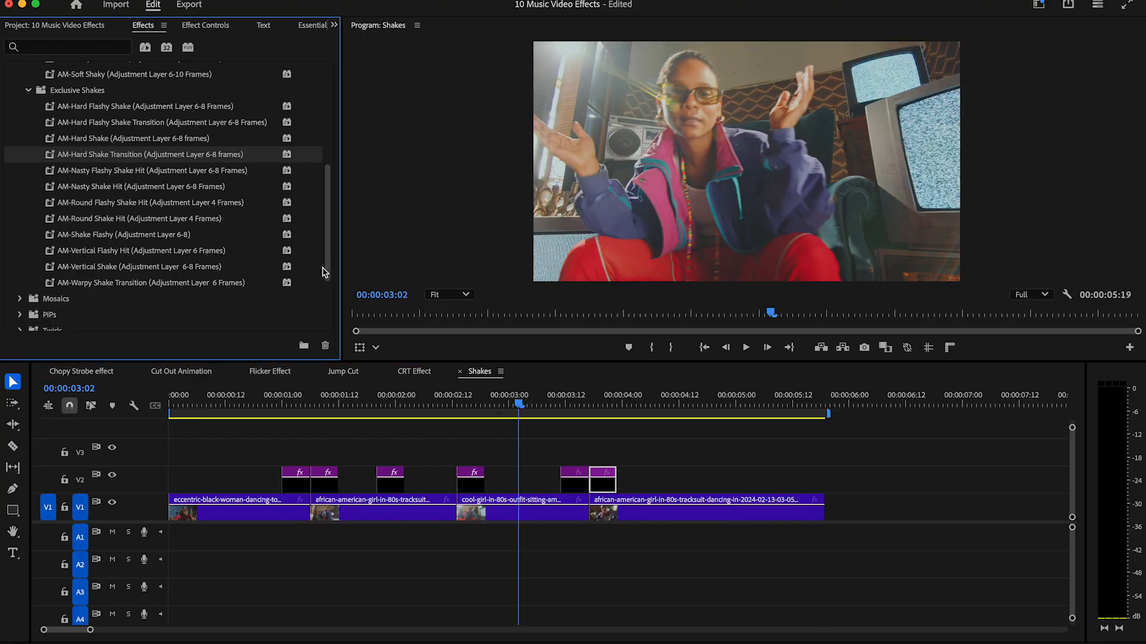
left_click(102, 238)
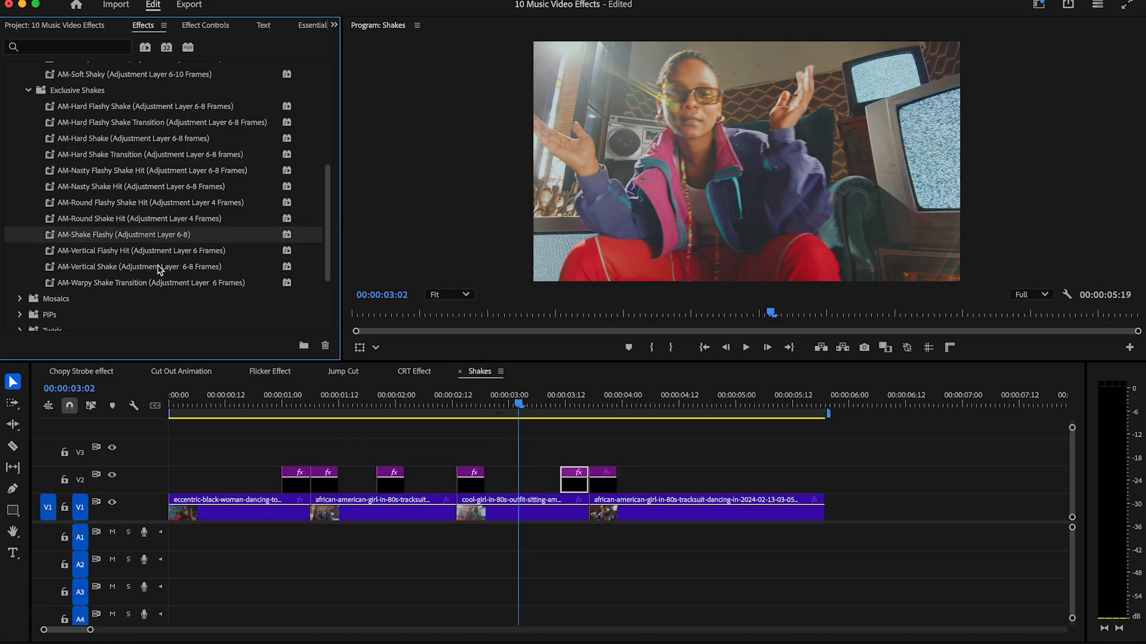
left_click_drag(98, 193, 591, 460)
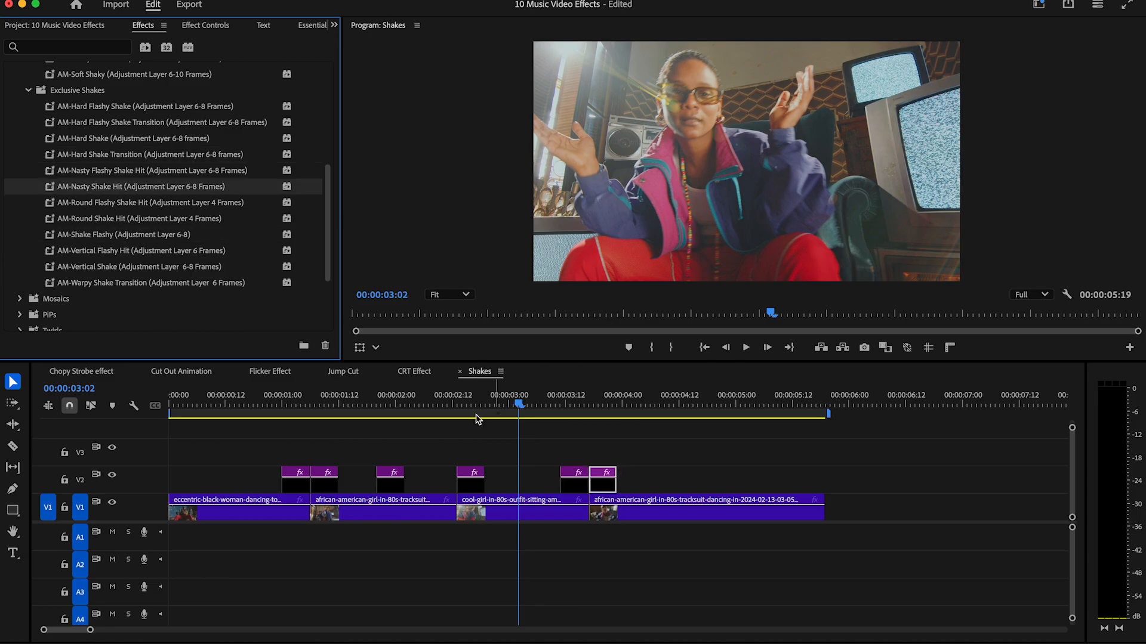
left_click_drag(250, 405, 148, 406)
key("space")
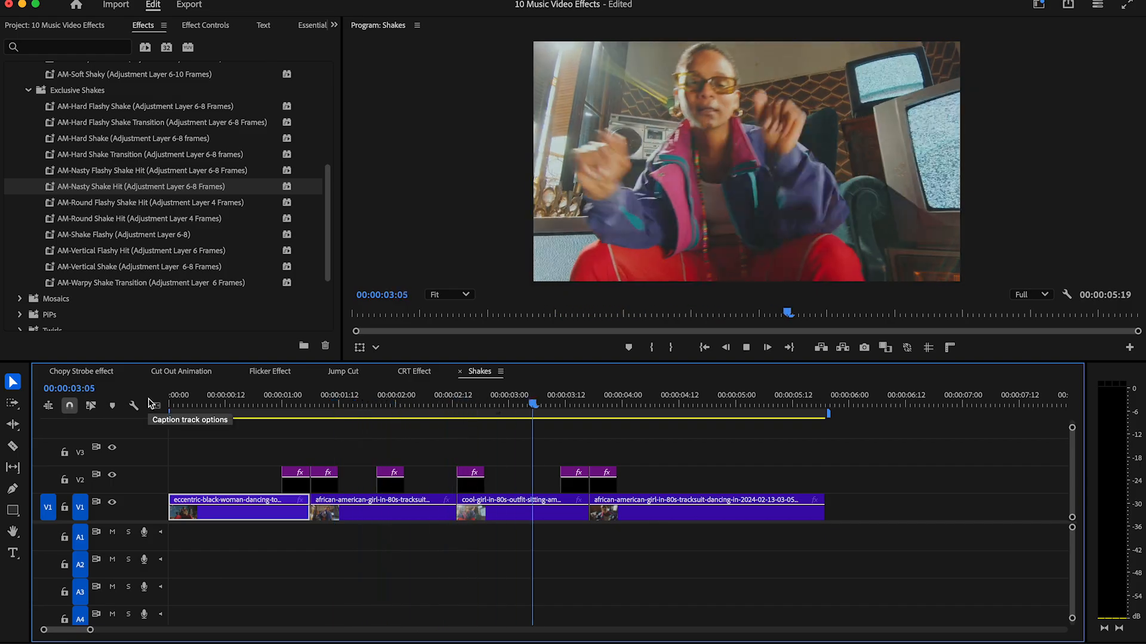
Create an adjustment layer with the default settings and place it above the video from the second clip's start in the Zoom sequence.
left_click(784, 494)
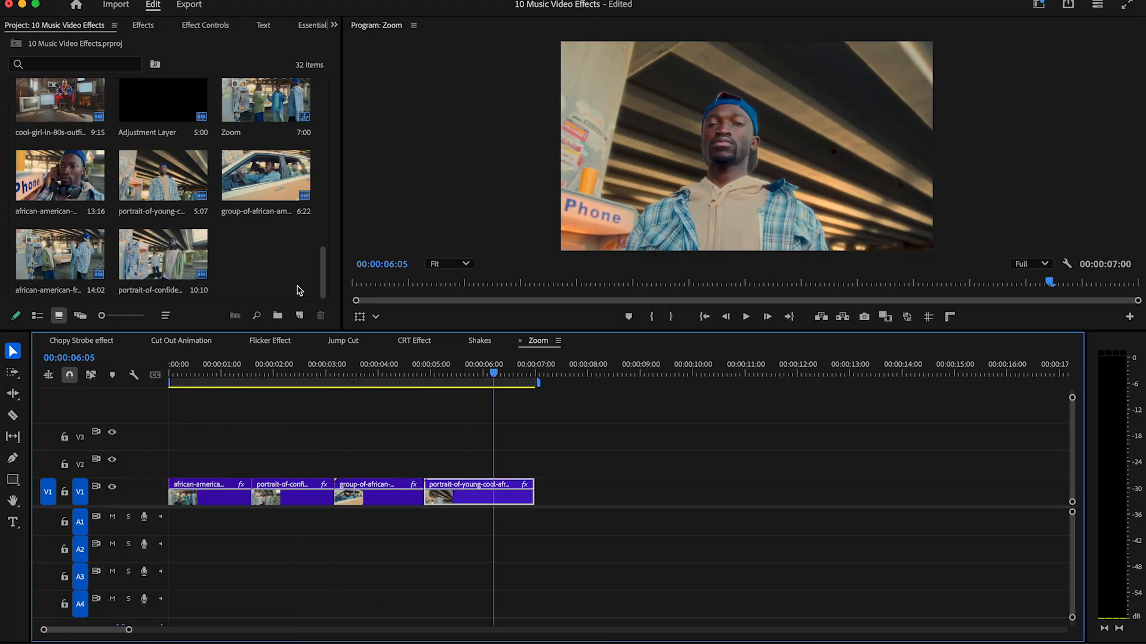
left_click(299, 316)
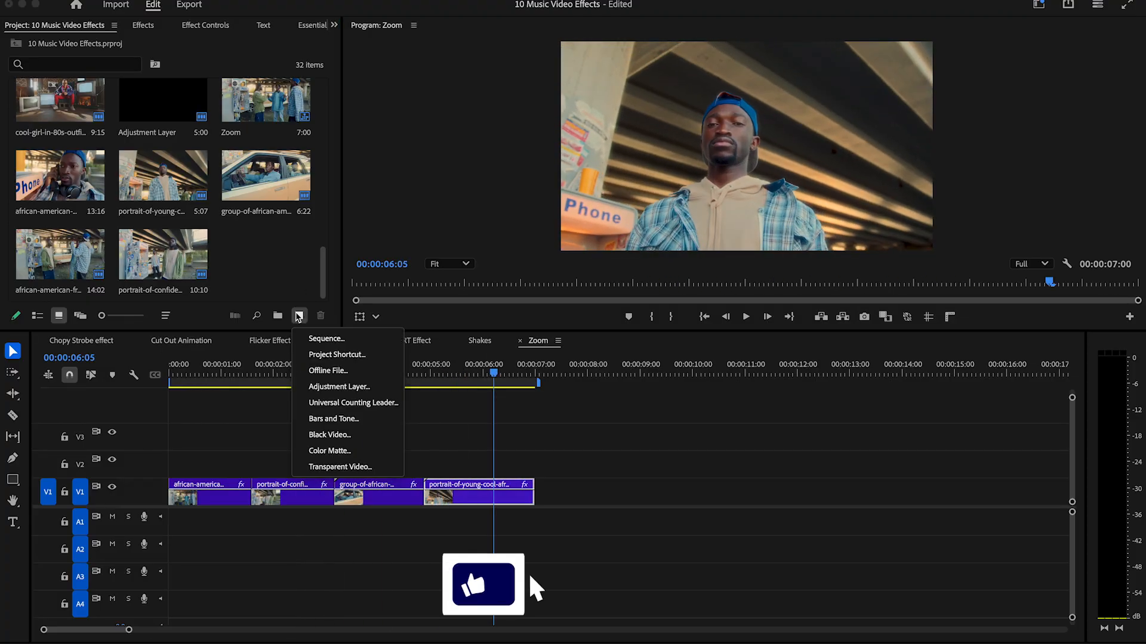
left_click(334, 383)
left_click(659, 394)
left_click_drag(266, 254, 259, 452)
Split the adjustment layer at 00:00:02:00 and delete the part after it.
left_click_drag(257, 373, 252, 373)
key("Right")
key("Right")
key("Right")
key("Right")
key("Right")
key("Right")
key("Right")
key("Right")
key("Right")
key("Right")
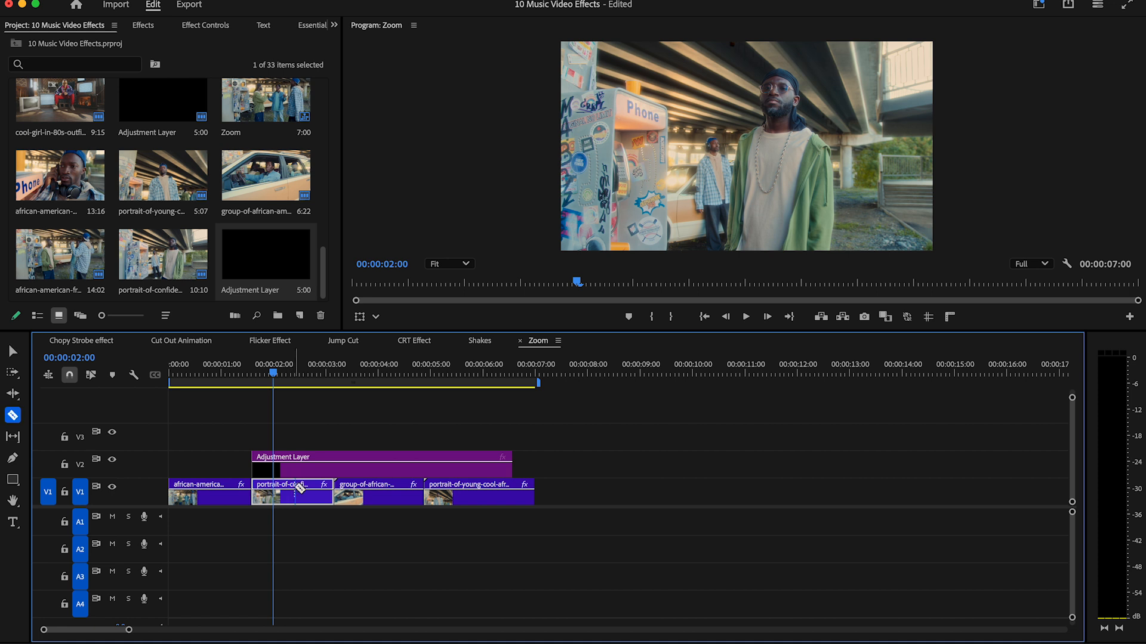
key("v")
left_click(296, 472)
key("Delete")
Copy the short adjustment layer so that one copy ends and another begins at each of the three cuts.
left_click_drag(263, 471, 344, 474)
key("super+c")
key("super+v")
left_click(286, 479)
key("super+v")
left_click(352, 372)
key("super+v")
left_click(359, 480)
key("super+v")
key("super+v")
left_click_drag(378, 439, 434, 468)
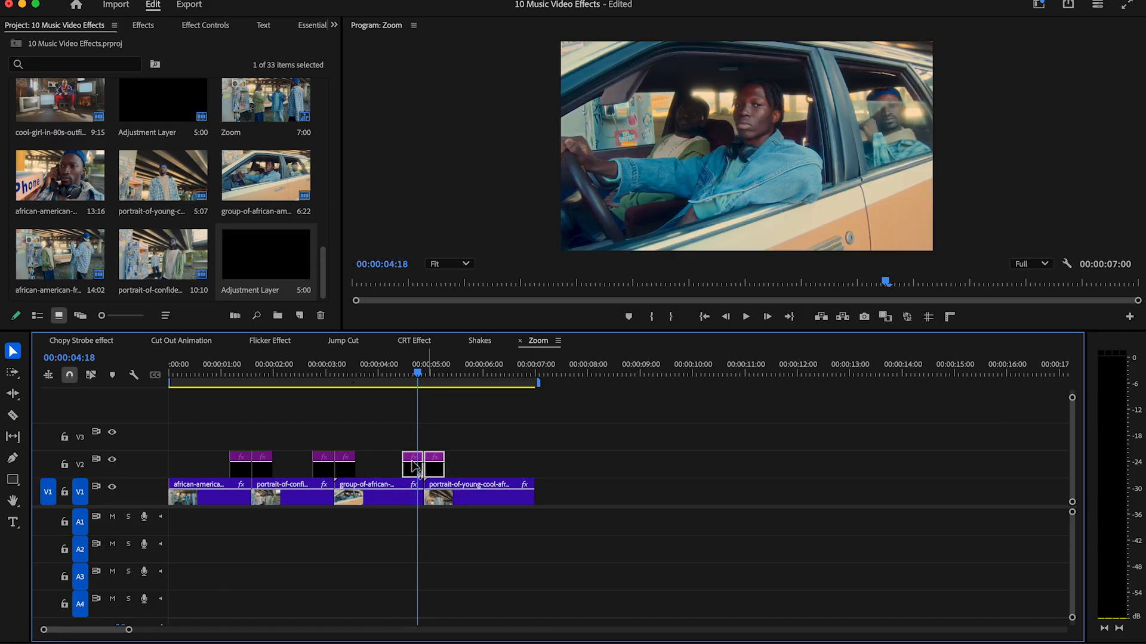
left_click(206, 369)
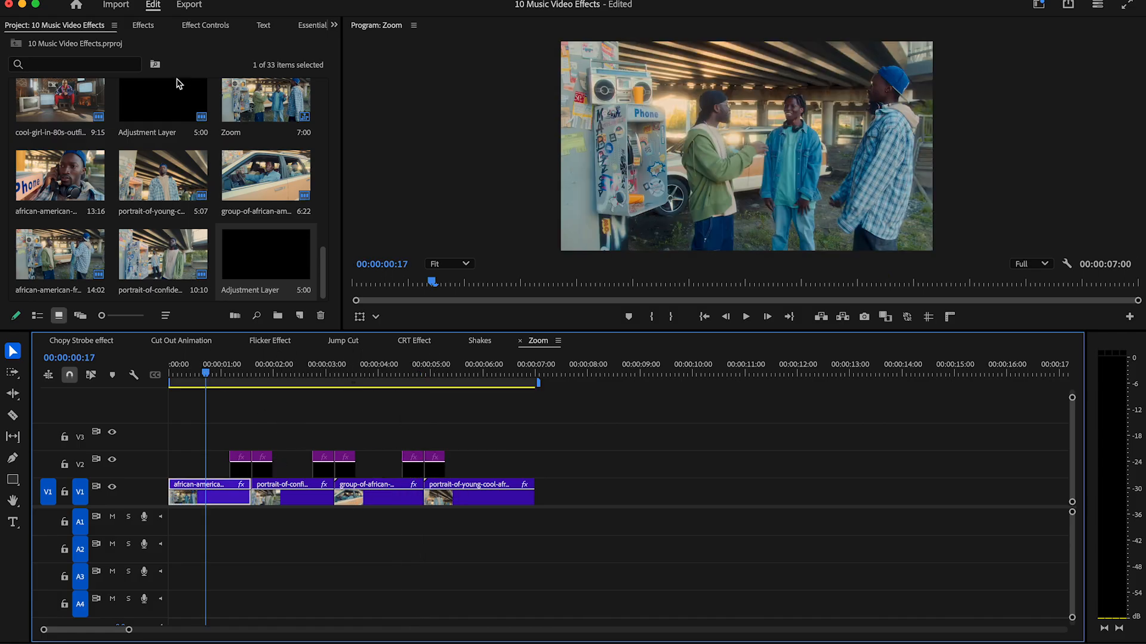
left_click(143, 25)
left_click(11, 70)
left_click(22, 87)
left_click(13, 70)
left_click(13, 71)
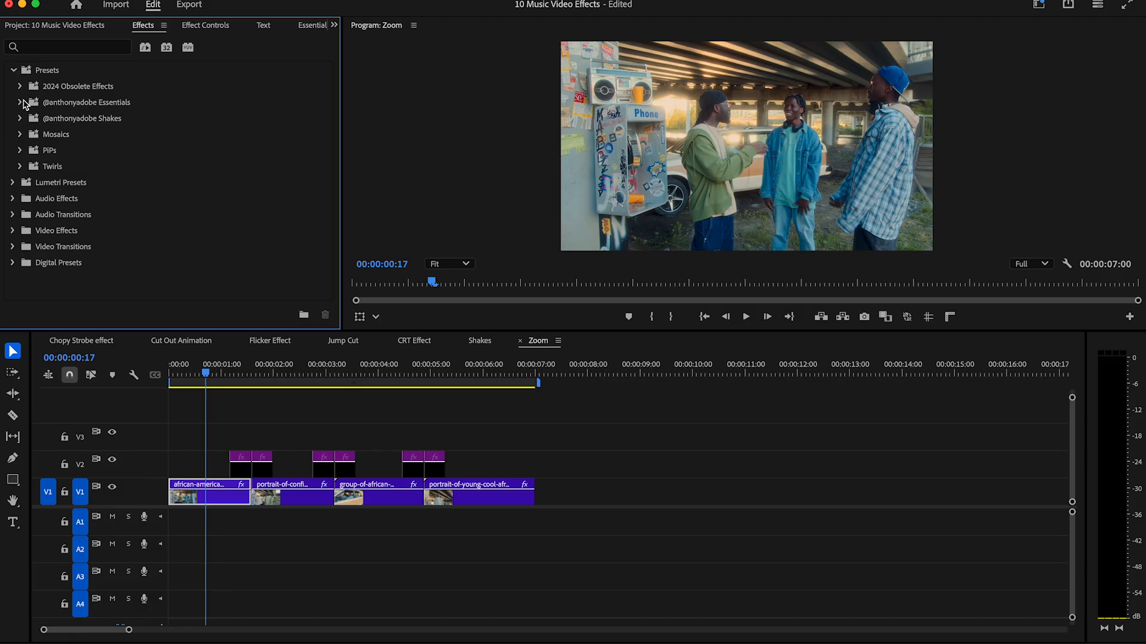
left_click(23, 103)
scroll(327, 161, "down", 1)
left_click(30, 154)
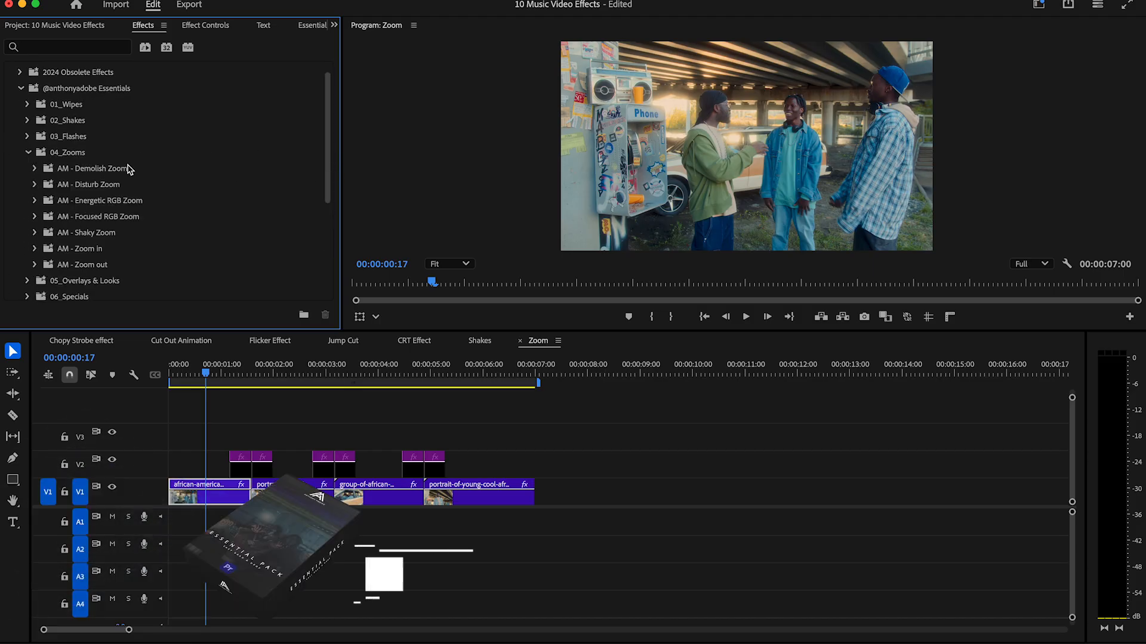
Apply AM - Demolish Zoom - Left to the layer before the first cut and AM - Demolish Zoom - Right to the layer after it.
left_click(34, 169)
scroll(89, 152, "down", 2)
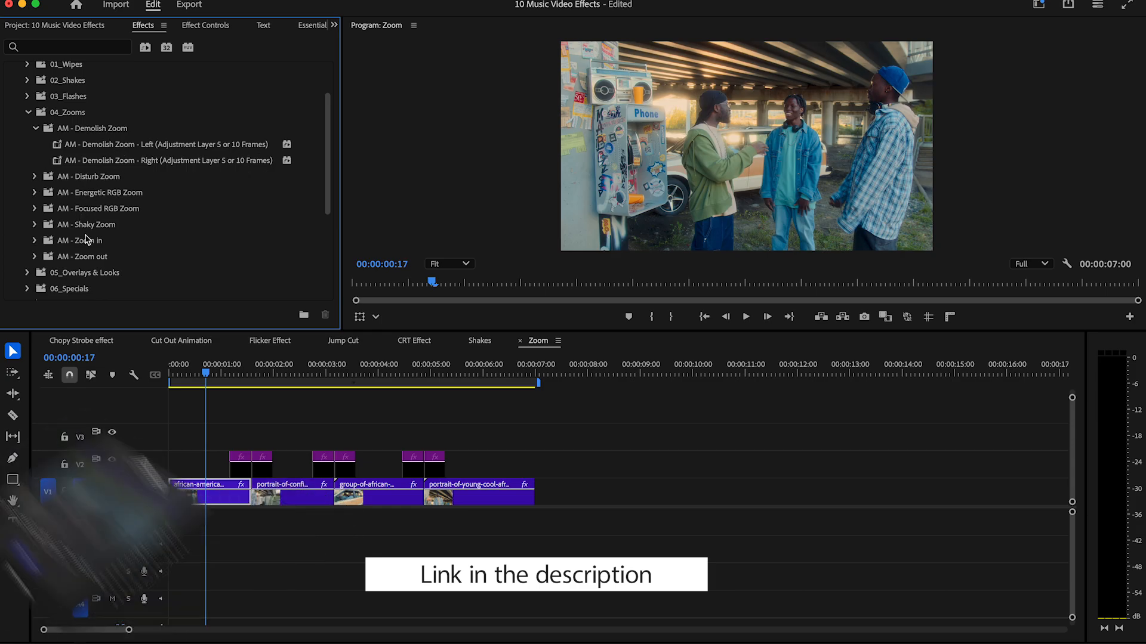
left_click_drag(107, 144, 241, 467)
left_click(223, 161)
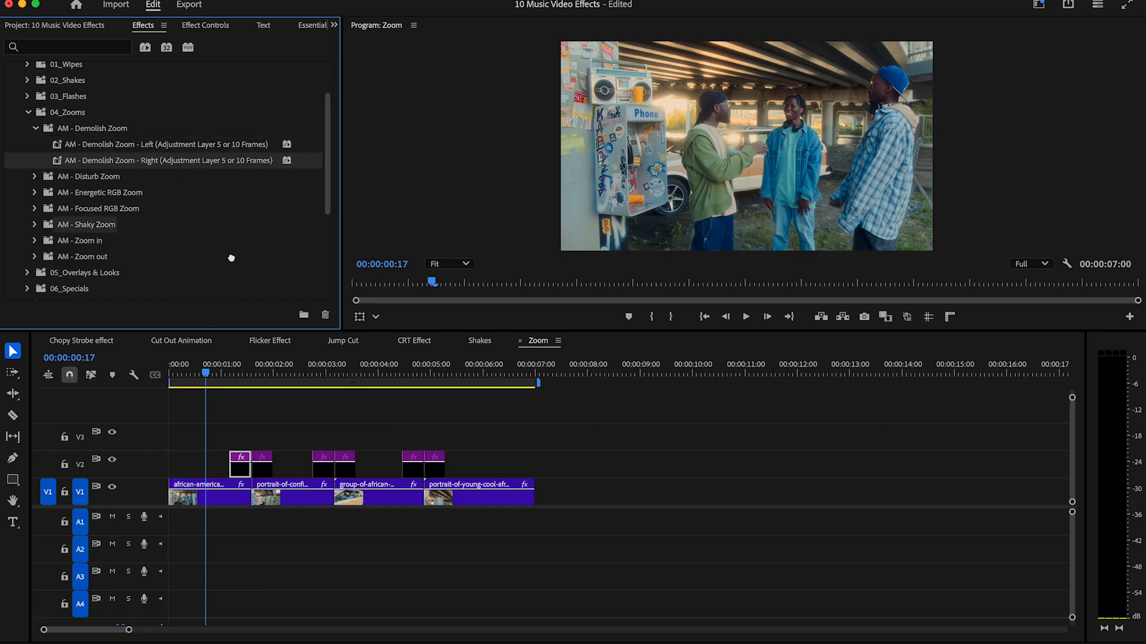
Apply AM - Disturb Zoom - Left to the layer before the second cut and AM - Disturb Zoom - Right to the layer after it.
left_click(34, 177)
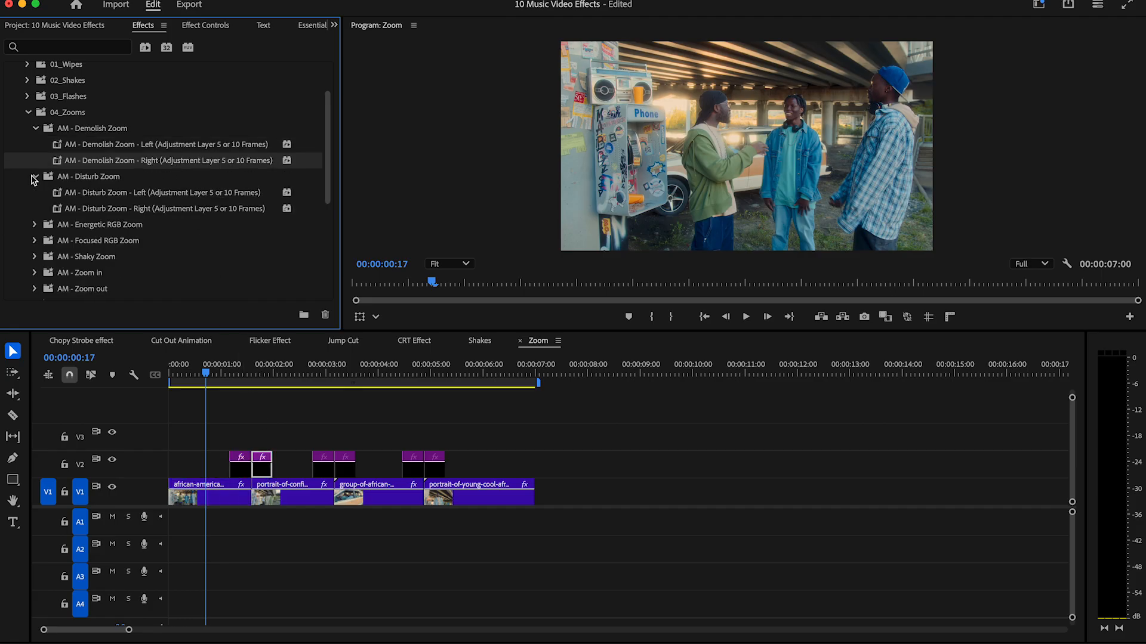
left_click_drag(135, 197, 312, 463)
left_click_drag(132, 209, 193, 216)
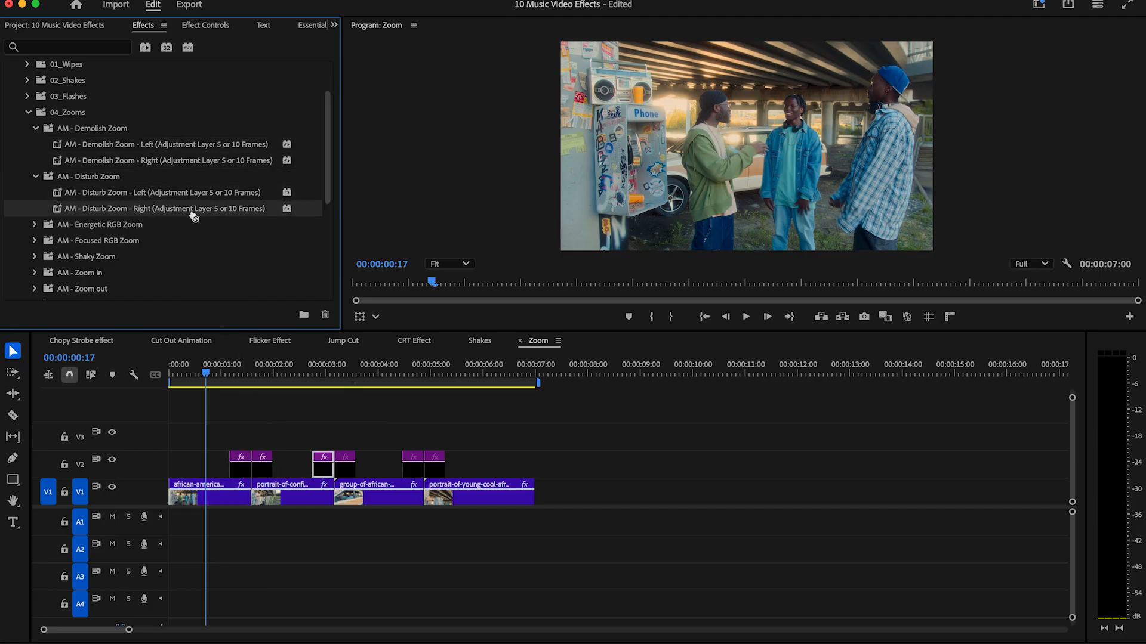
Apply AM - Energetic Zoom - Left and Right to the layers before and after the third cut, and play back the sequence.
left_click(34, 225)
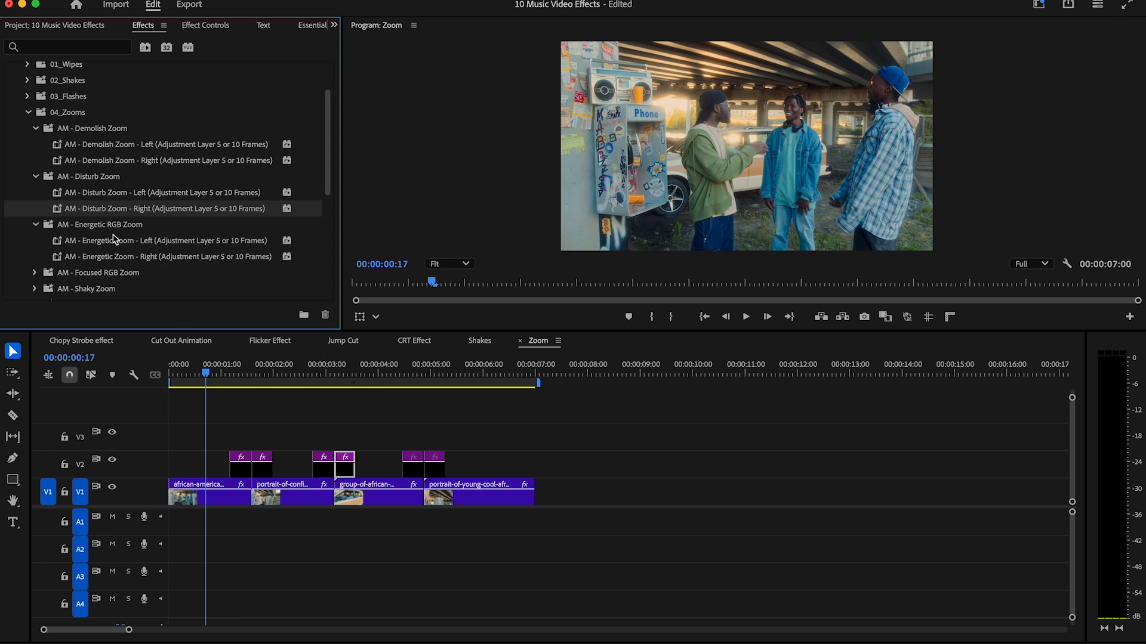
left_click_drag(134, 242, 410, 472)
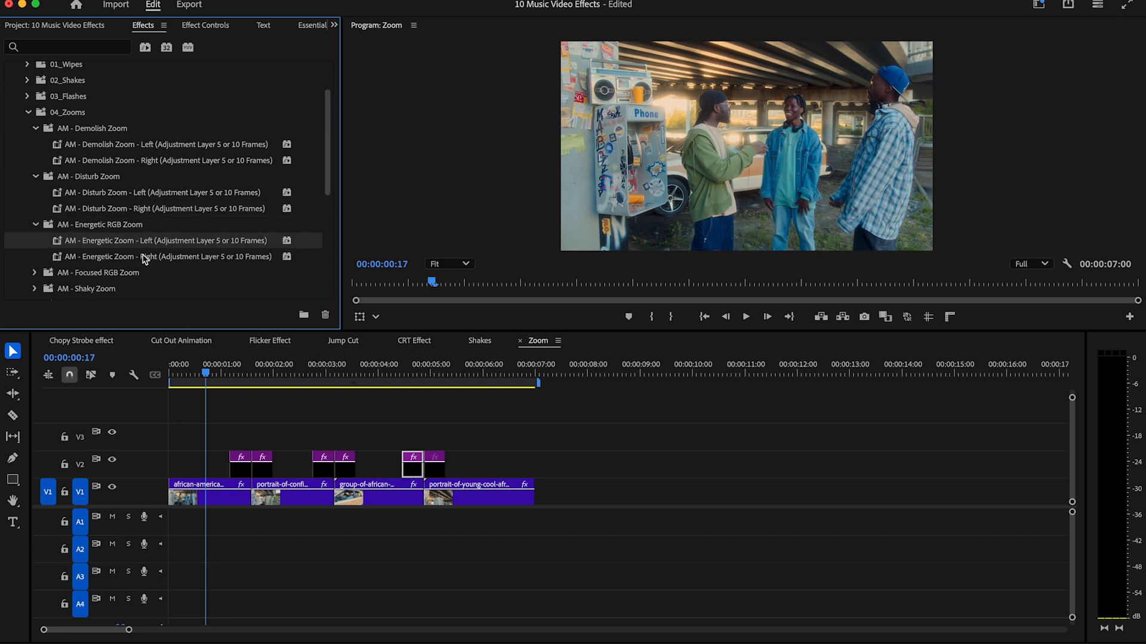
left_click_drag(145, 259, 418, 456)
left_click(745, 317)
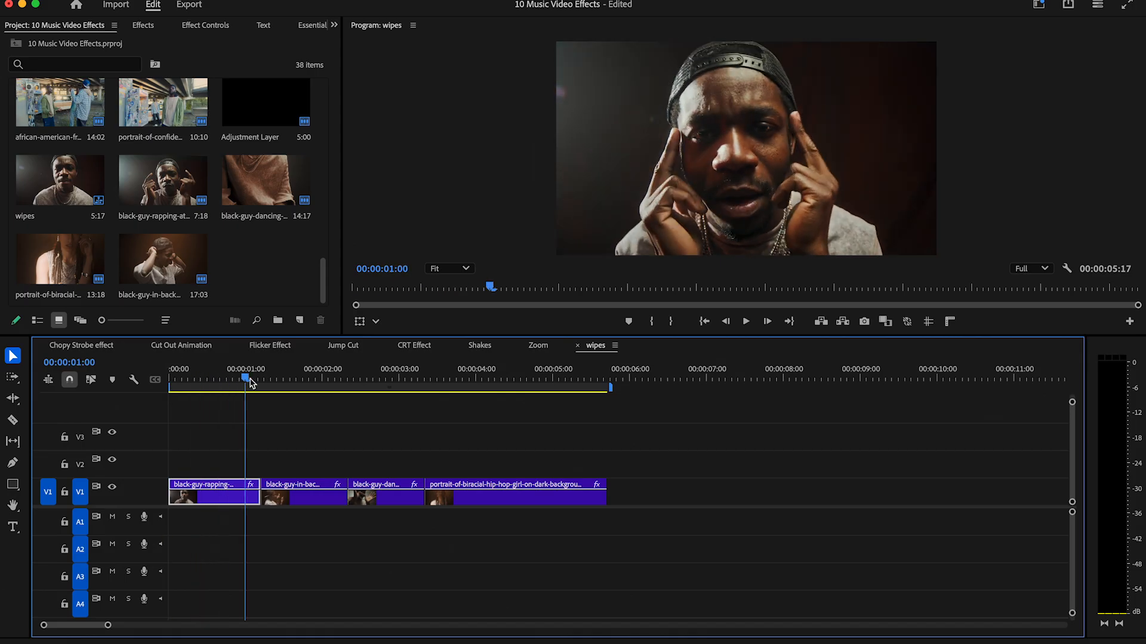
Create another default adjustment layer and place it above the video from the second clip's start in the wipes sequence.
left_click_drag(245, 377, 495, 385)
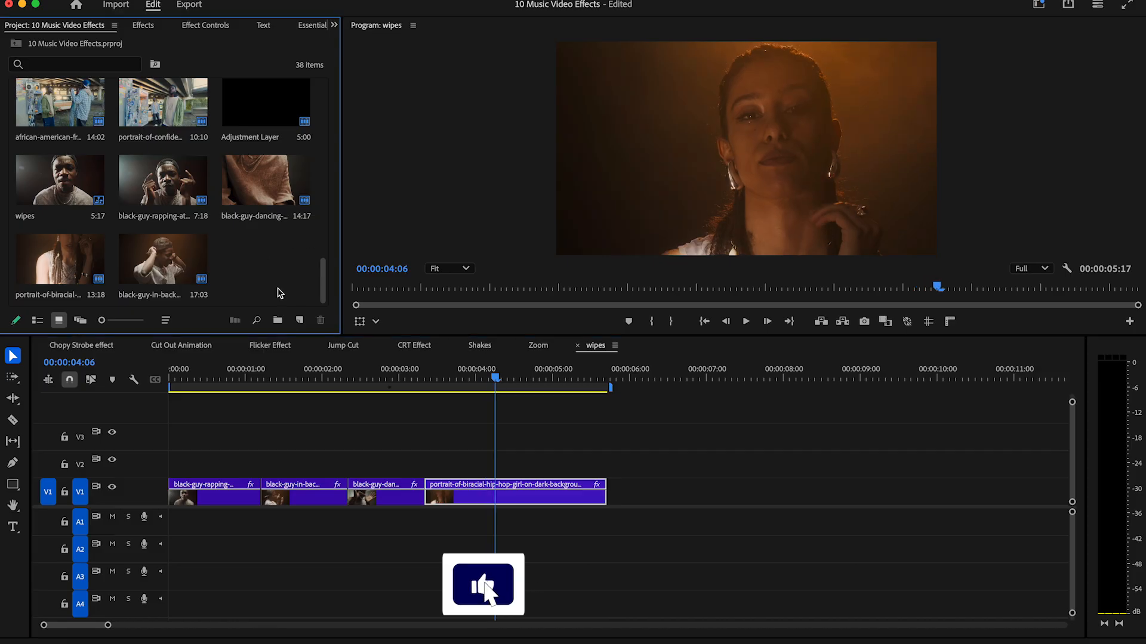
left_click(300, 320)
left_click(343, 391)
left_click(660, 391)
left_click_drag(265, 260, 272, 472)
Split the adjustment layer at 00:00:01:11 and delete its remaining part.
left_click_drag(268, 378, 263, 375)
key("space")
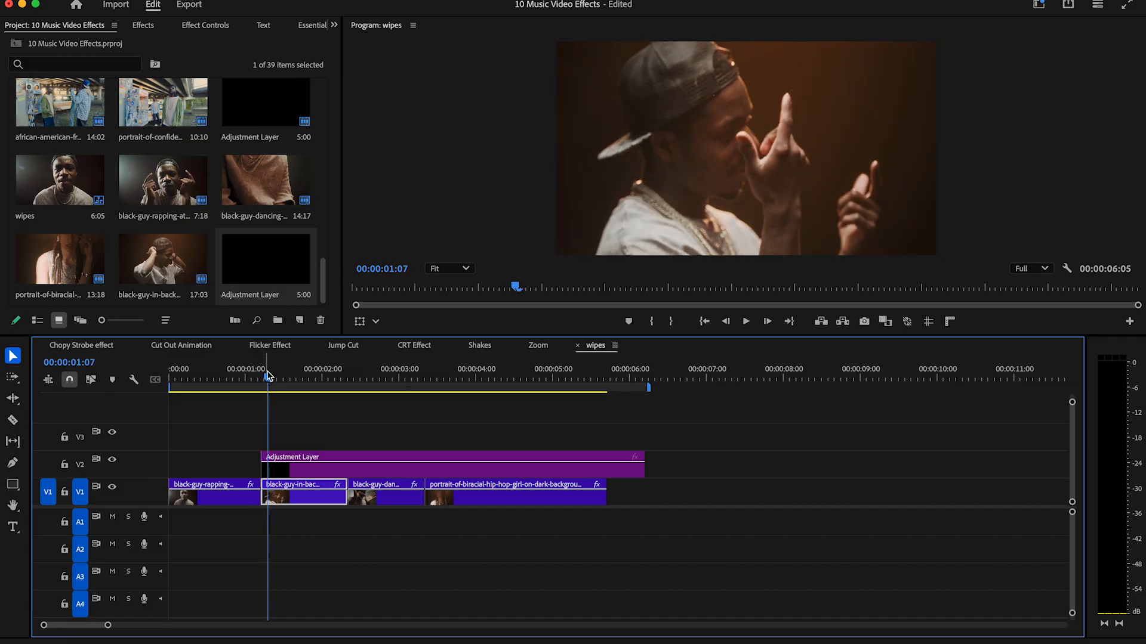
left_click(282, 466)
key("v")
left_click(305, 471)
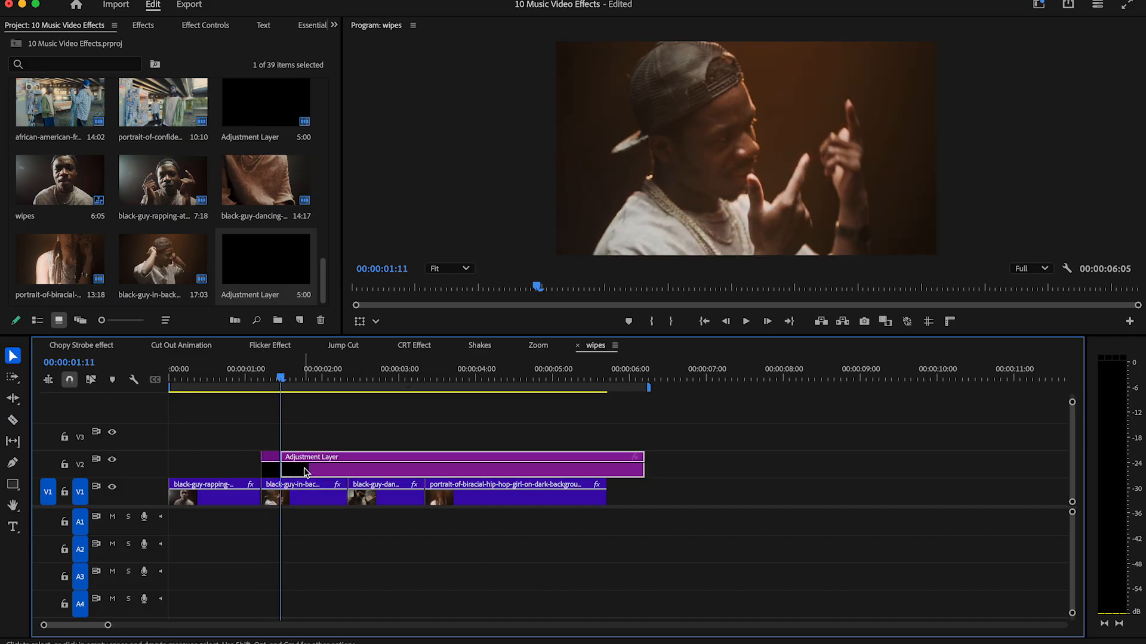
key("Delete")
left_click(143, 25)
left_click(13, 69)
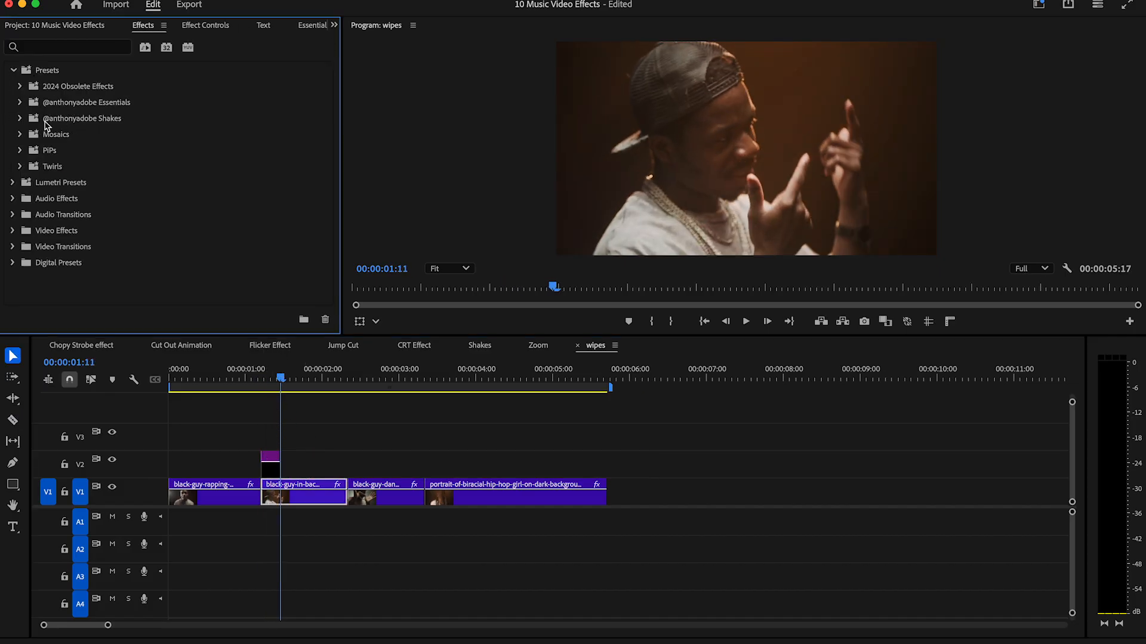
left_click(20, 102)
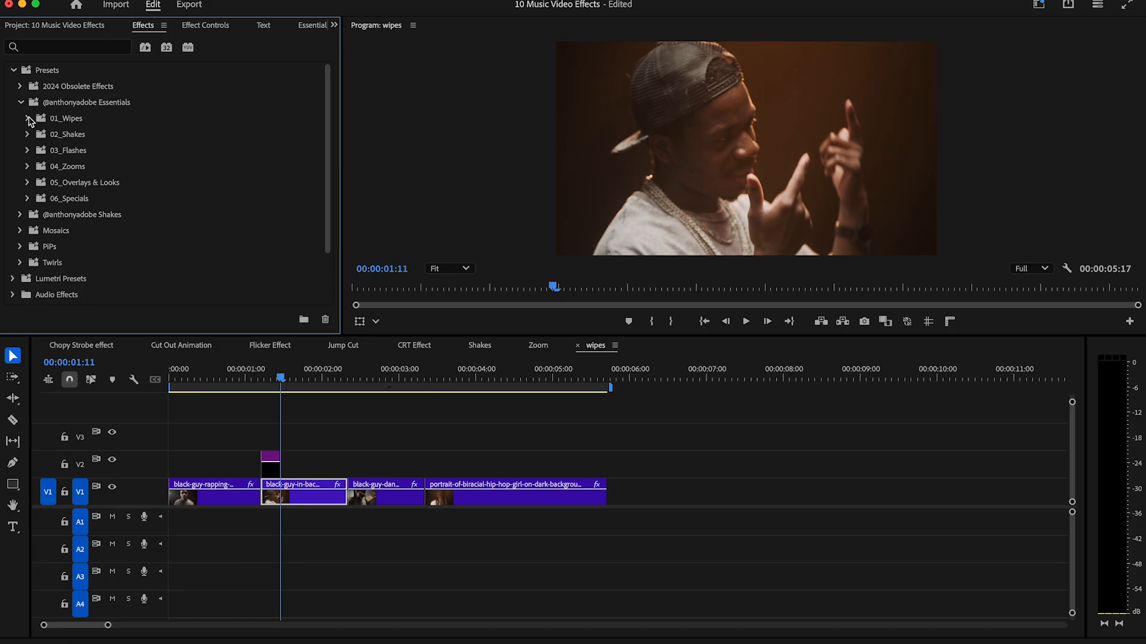
left_click(27, 119)
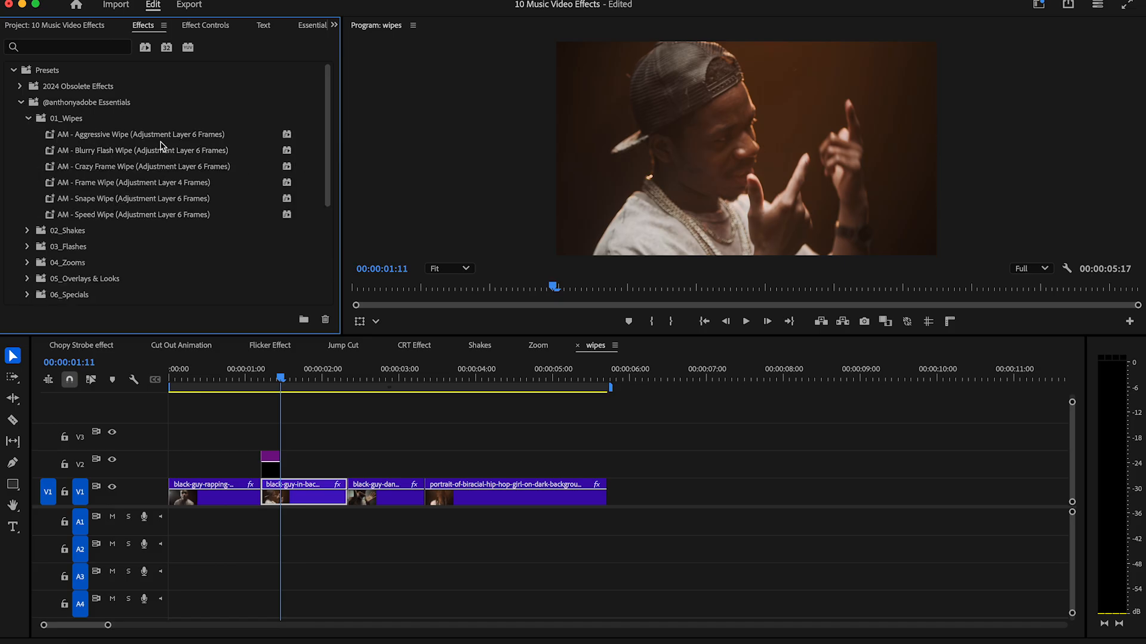
Paste four copies of the short adjustment layer from 00:00:02:16 and shift the original so it spans the first cut.
left_click(270, 468)
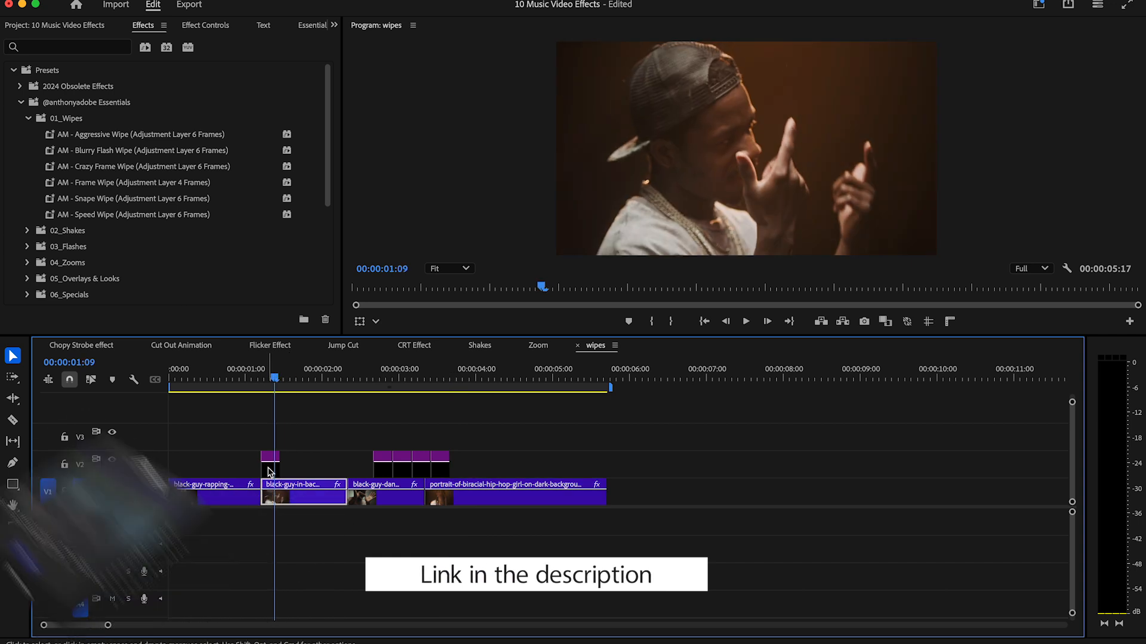
left_click(268, 472)
left_click_drag(267, 471, 261, 471)
left_click_drag(258, 380, 258, 380)
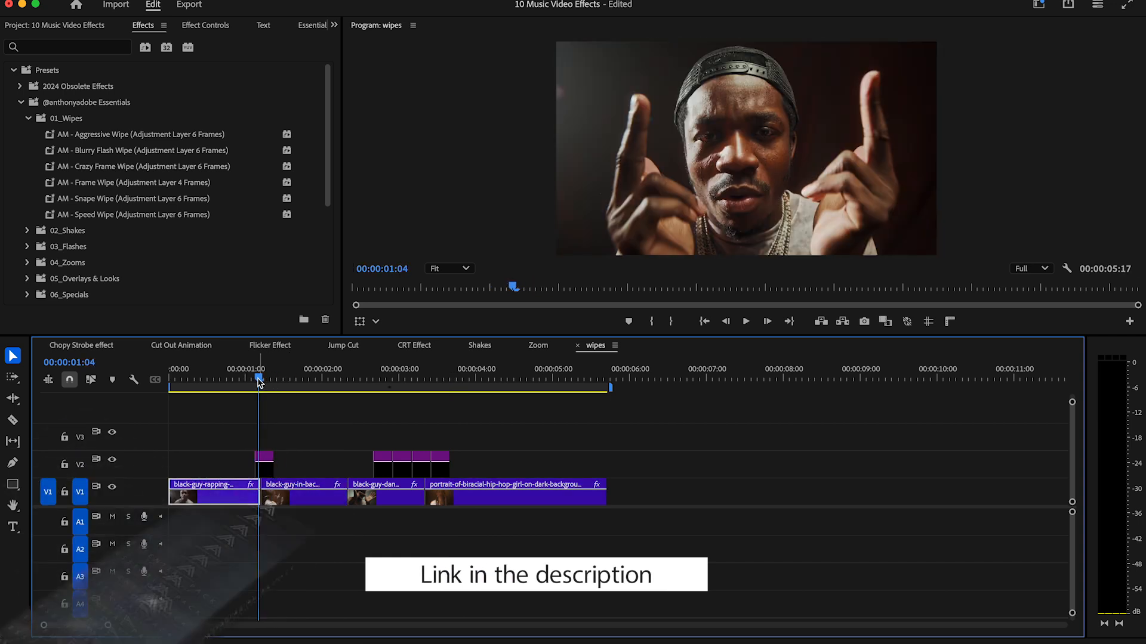
Apply AM - Aggressive Wipe to the adjustment layer over the first cut and preview it.
left_click_drag(111, 137, 266, 458)
left_click(221, 376)
key("space")
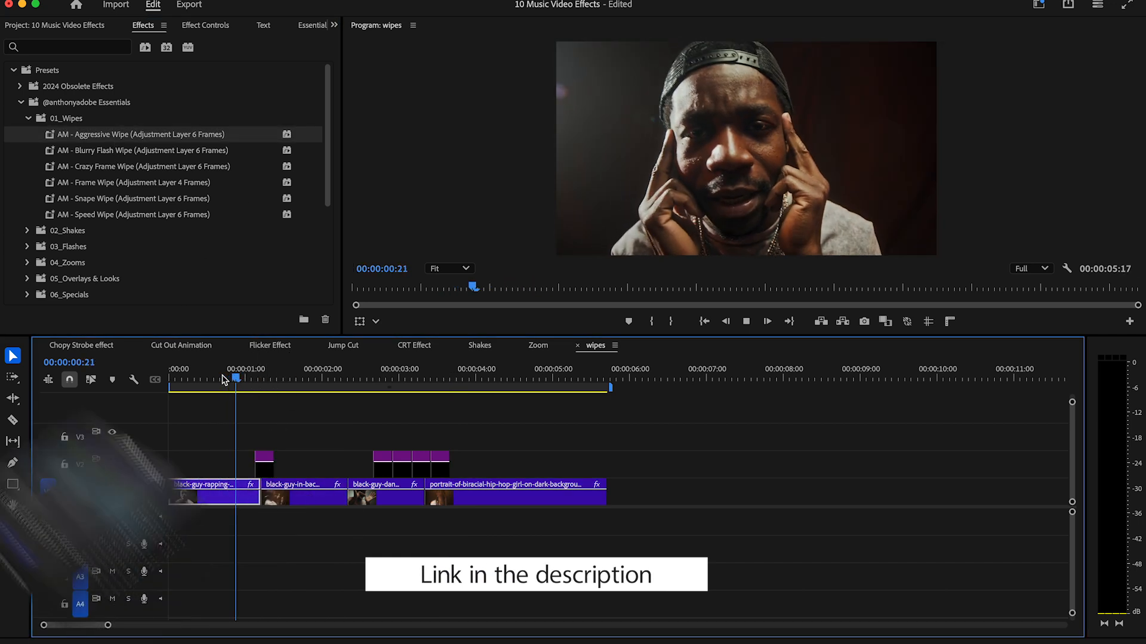
key("space")
Move an adjustment layer copy over the second cut, apply AM - Blurry Flash Wipe to it and preview the transition.
left_click_drag(222, 376, 344, 390)
left_click_drag(384, 471, 349, 471)
left_click_drag(105, 150, 357, 392)
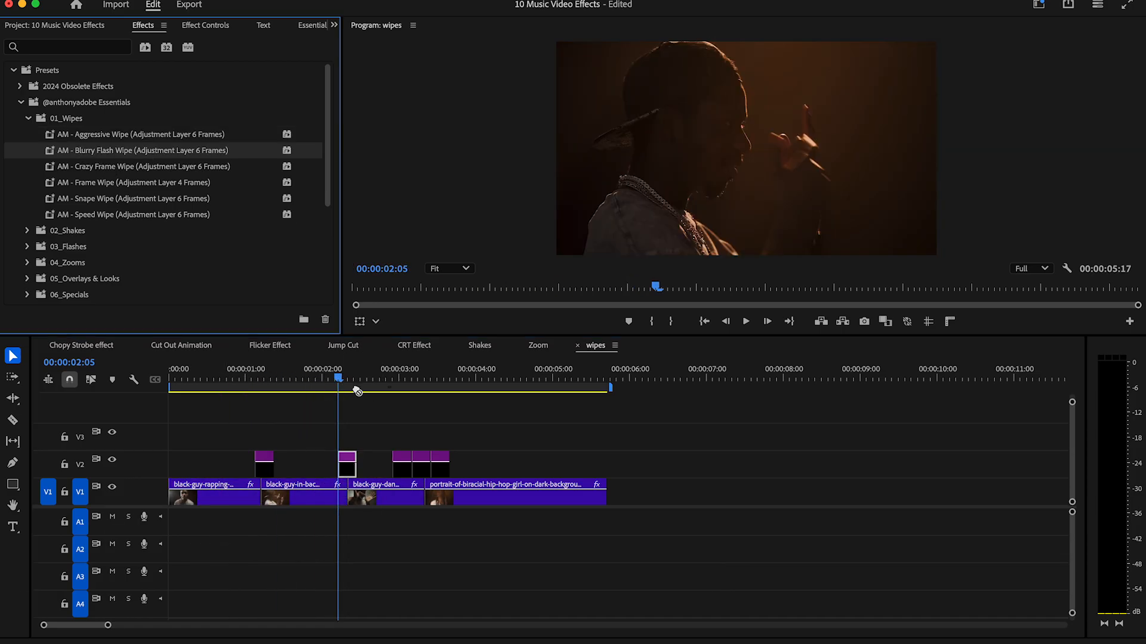
left_click_drag(347, 467, 347, 468)
left_click(321, 380)
key("space")
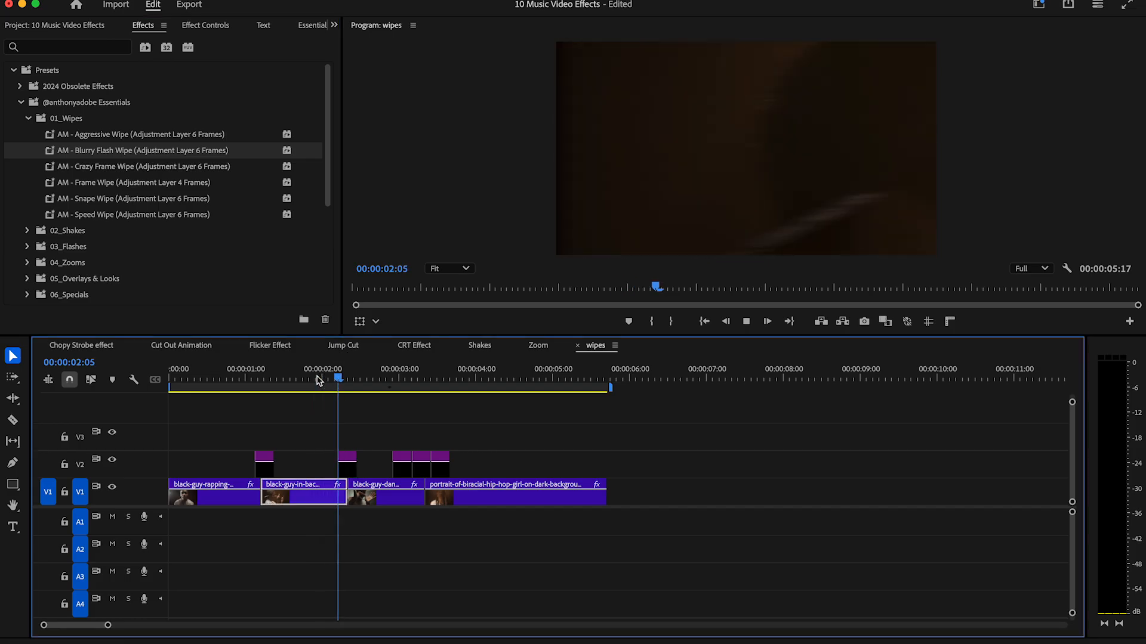
key("space")
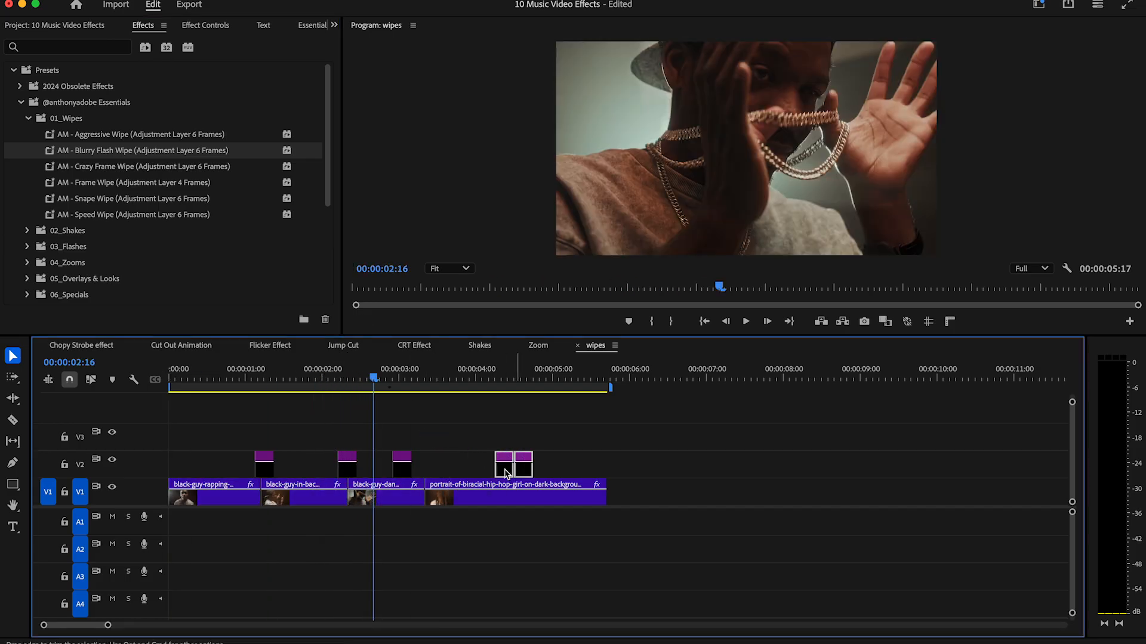
Place one adjustment layer over the third cut and one right after the first cut's layer, using AM - Frame Wipe and AM - Speed Wipe.
left_click_drag(402, 471, 429, 470)
left_click(423, 382)
left_click_drag(102, 187, 291, 476)
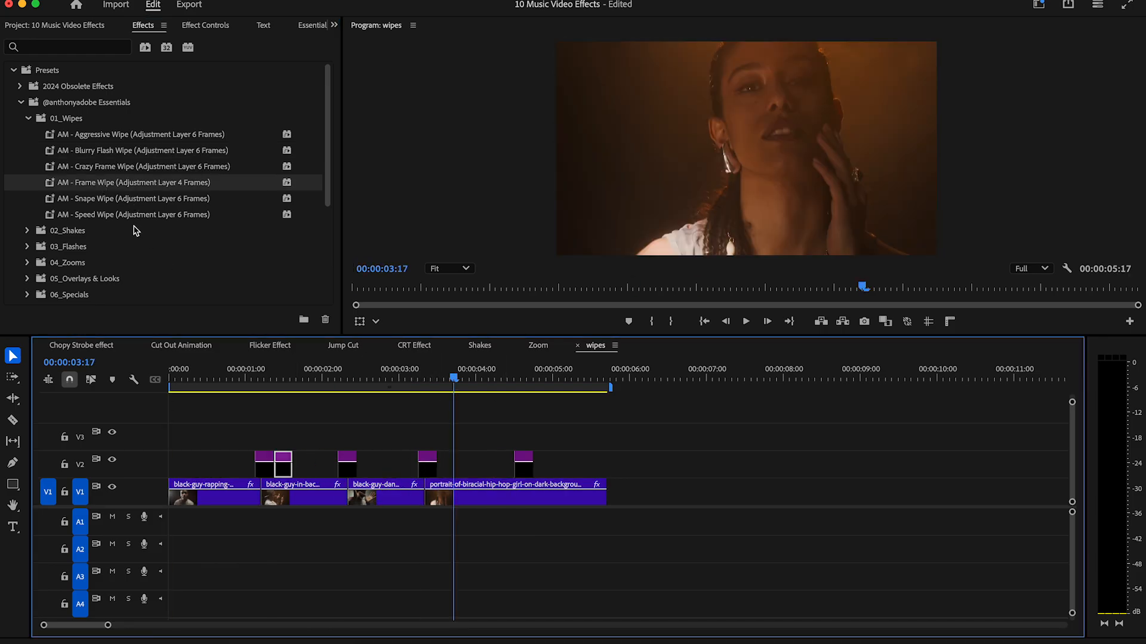
left_click_drag(104, 216, 295, 449)
Move the last adjustment layer directly after the second cut's layer, apply AM - Frame Wipe to it and preview.
left_click_drag(519, 472, 362, 472)
left_click_drag(92, 184, 366, 469)
left_click(368, 378)
key("space")
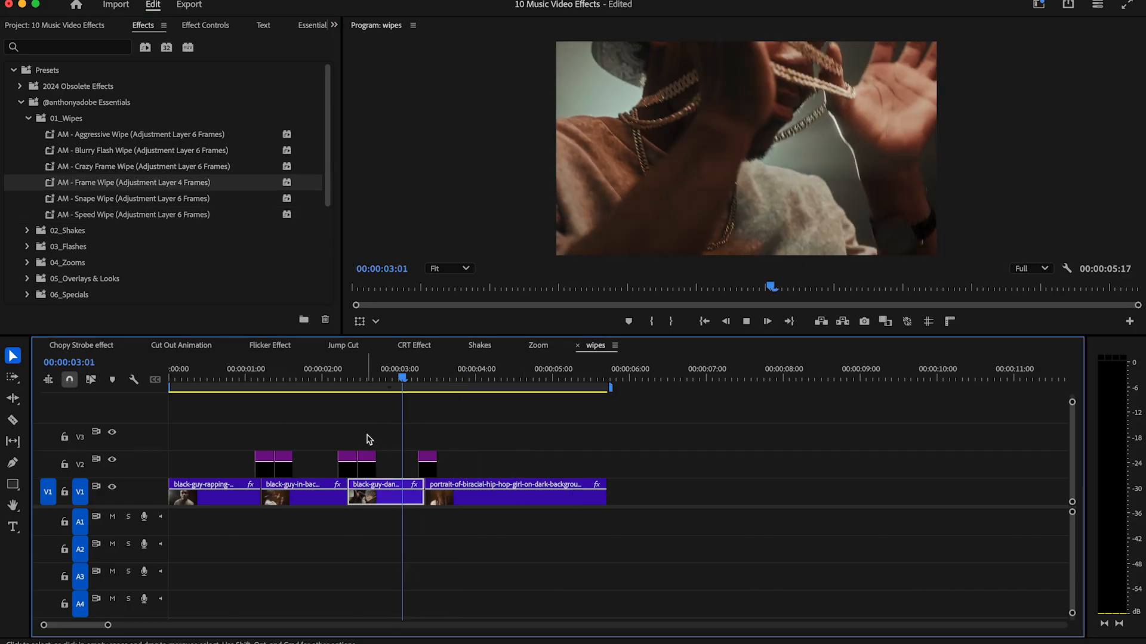
key("space")
Paste another adjustment layer copy right after the third cut's layer and play back the sequence from the beginning.
left_click(441, 378)
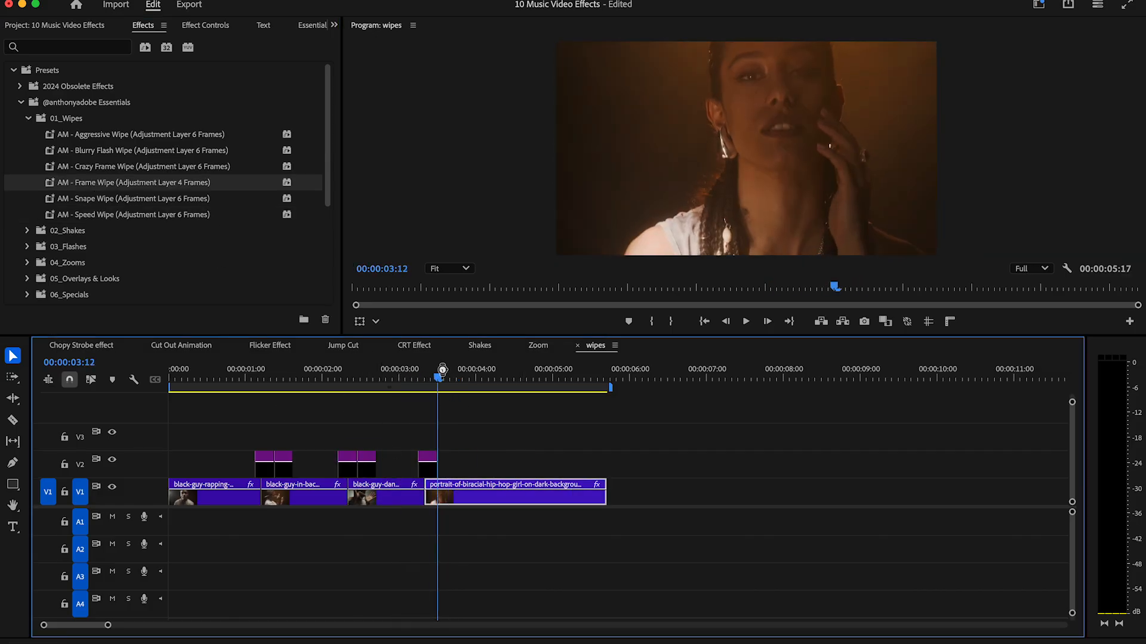
key("super+v")
left_click_drag(442, 378, 148, 378)
key("space")
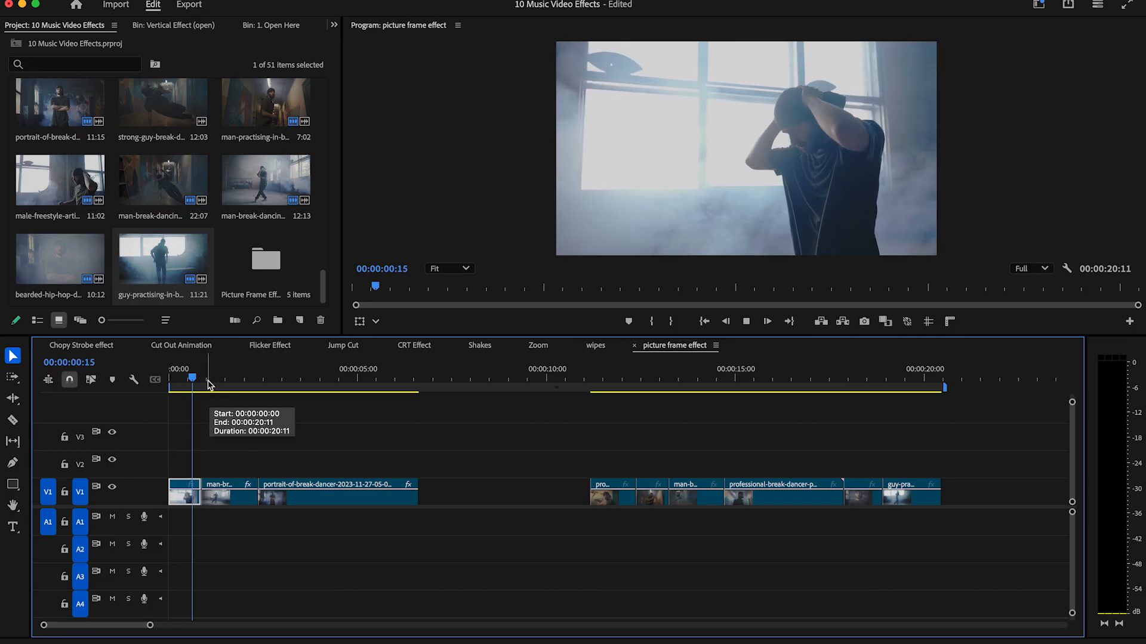
Open the Vertical Effect (open) bin within 1. Open Here of the Picture Frame Effect bin.
left_click_drag(187, 386, 272, 387)
double_click(265, 260)
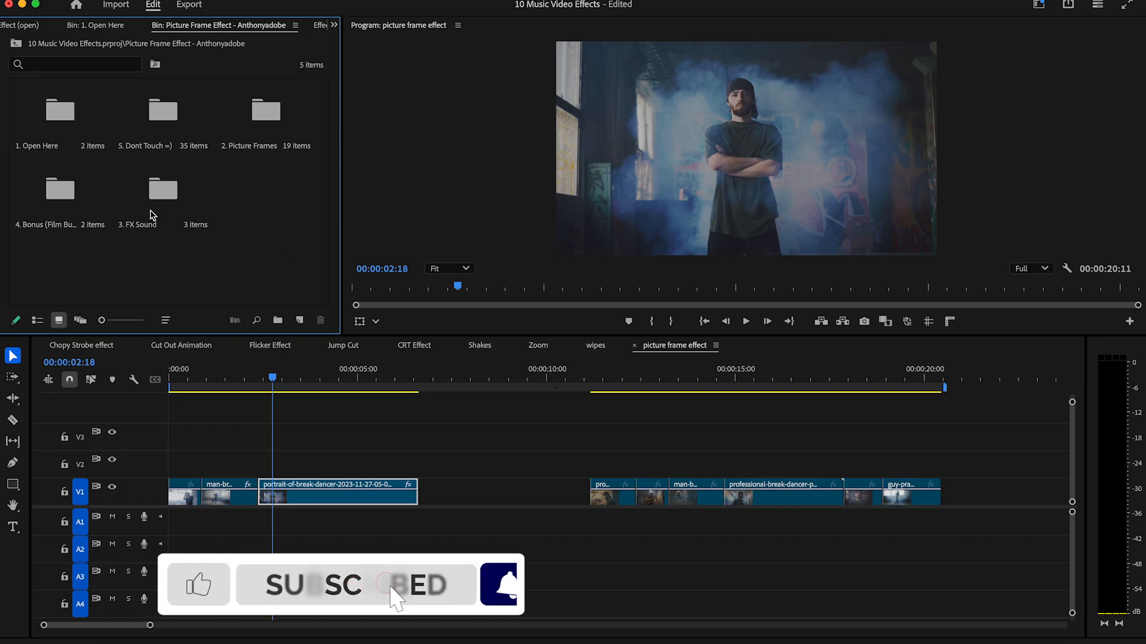
double_click(64, 115)
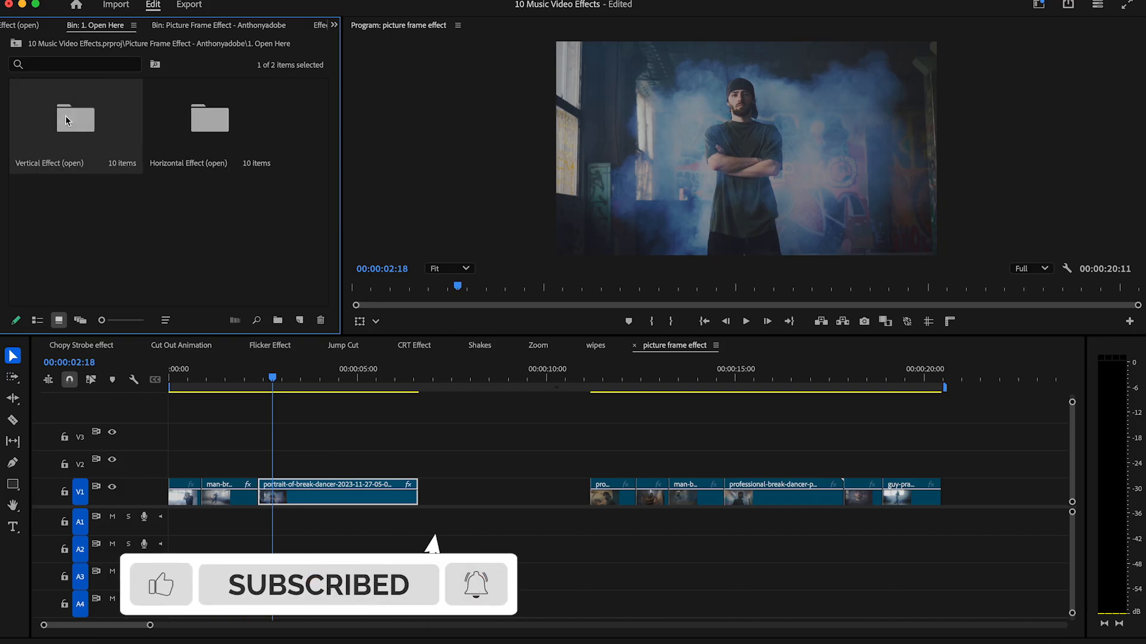
double_click(120, 123)
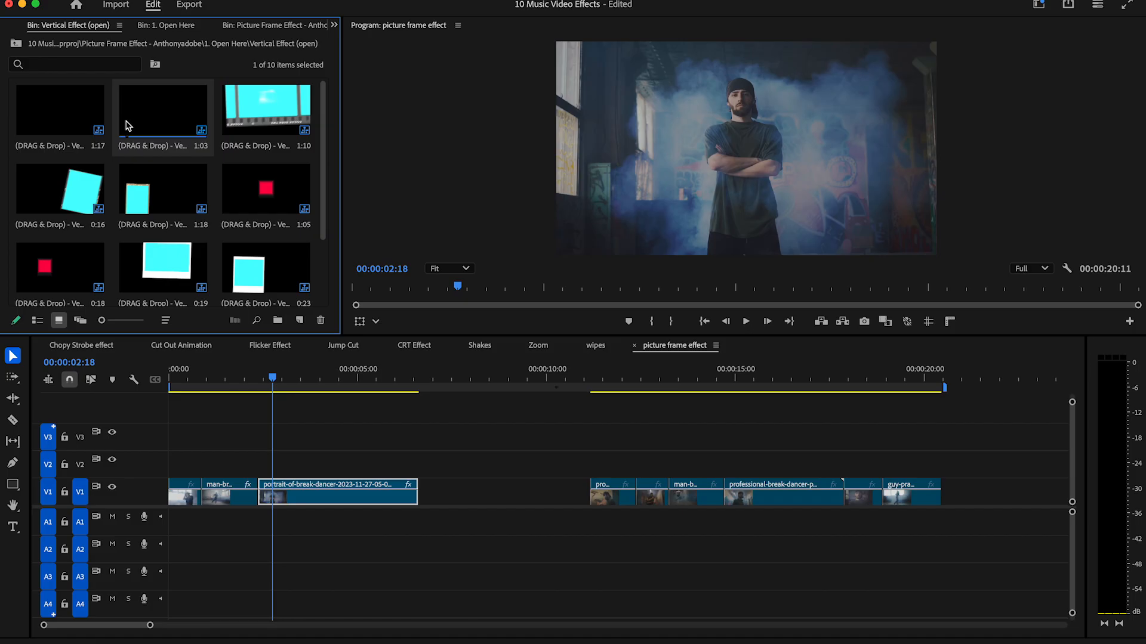
Place the 1:03 vertical drag-and-drop template above the first cut of the picture frame sequence and move the playhead to 00:00:11:12.
scroll(323, 168, "down", 1)
scroll(323, 167, "down", 2)
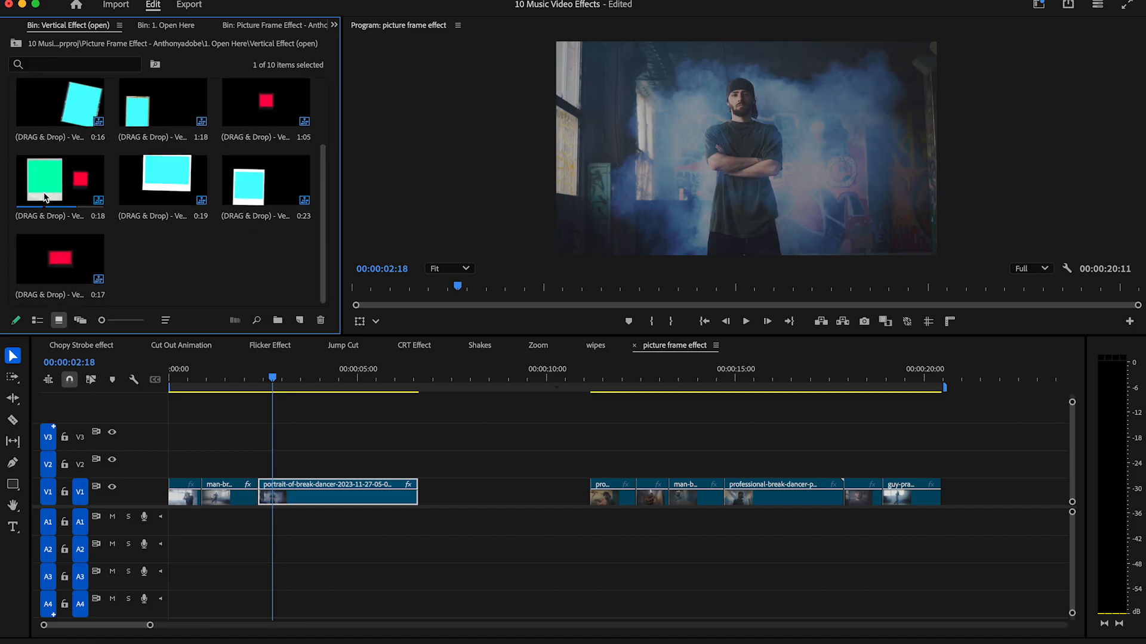
scroll(301, 179, "up", 2)
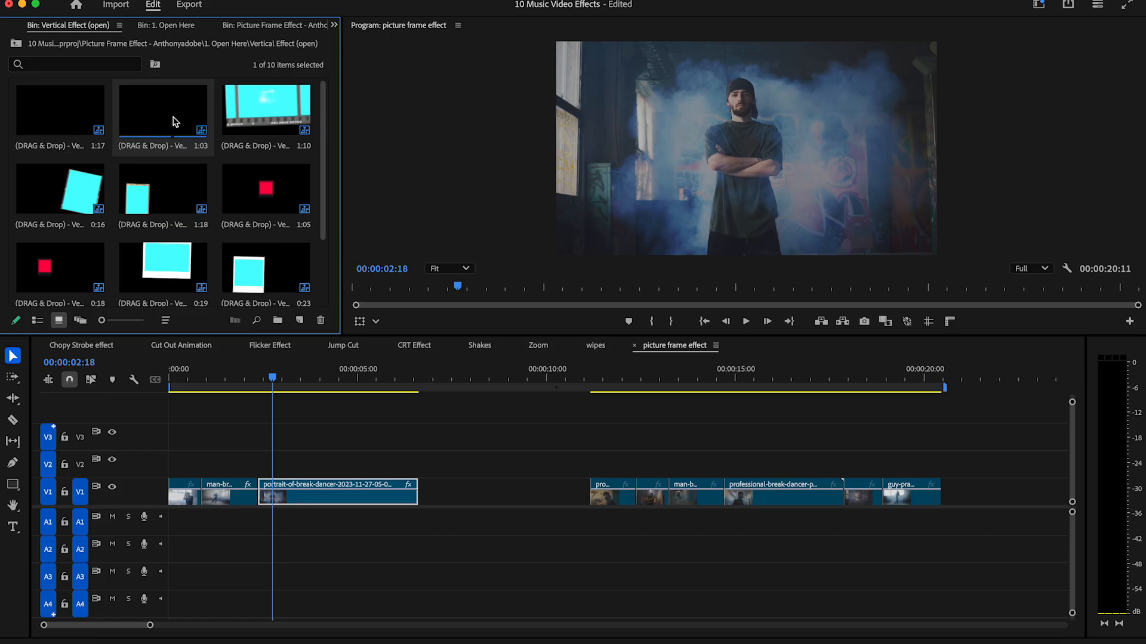
left_click_drag(156, 122, 212, 465)
left_click_drag(182, 382, 605, 389)
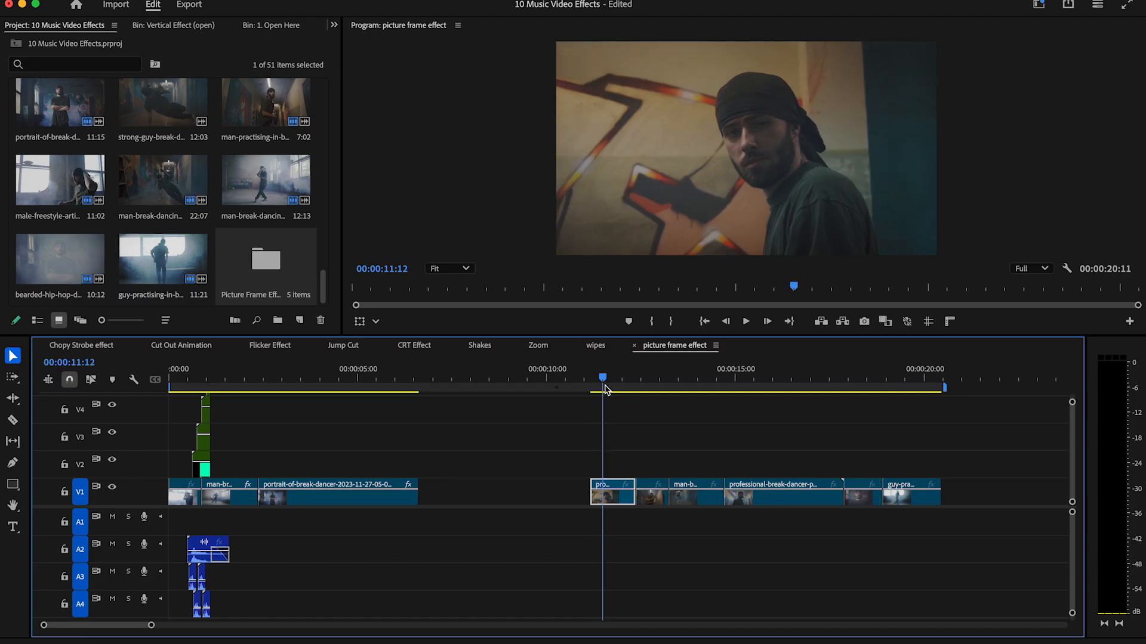
Export the frames at 00:00:11:12 and 00:00:12:20 as PNG stills and import them into the project.
left_click(864, 321)
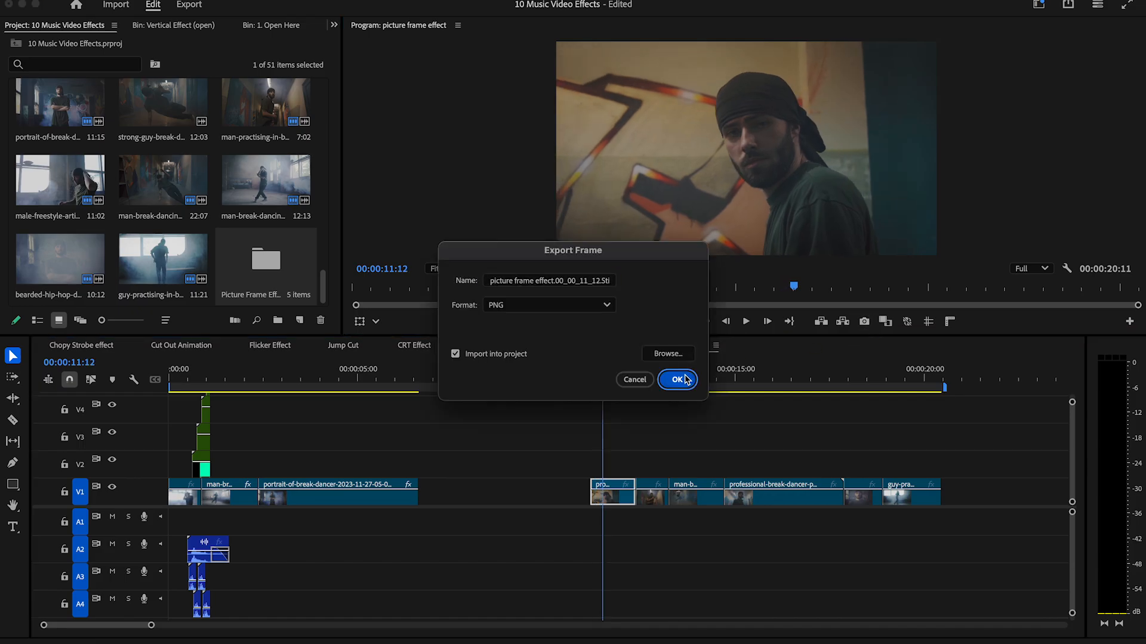
left_click(686, 378)
left_click_drag(610, 382, 653, 385)
left_click(864, 321)
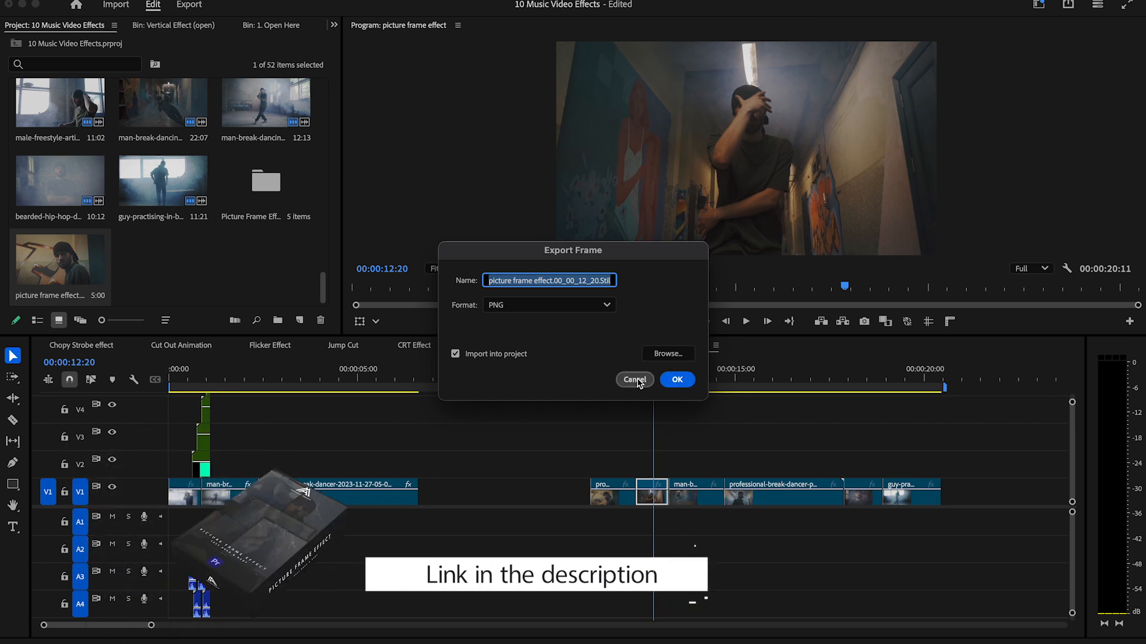
left_click(677, 380)
Export PNG stills from the remaining four clips, including frames 00:00:14:02 and 00:00:19:17, and import them into the project.
key("space")
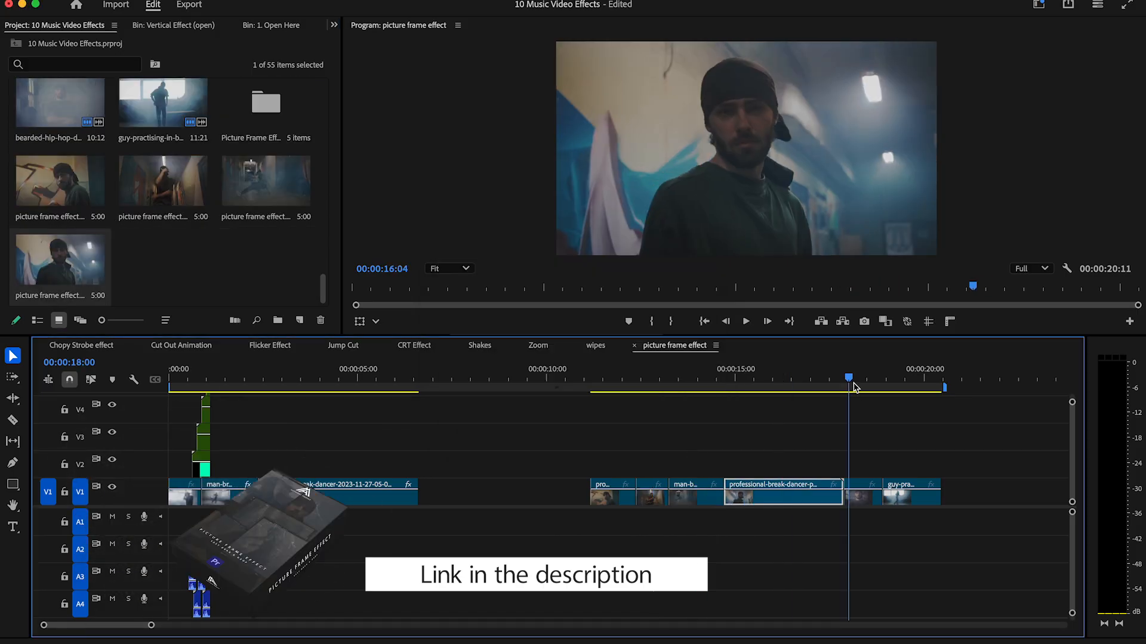
key("shift+e")
key("Return")
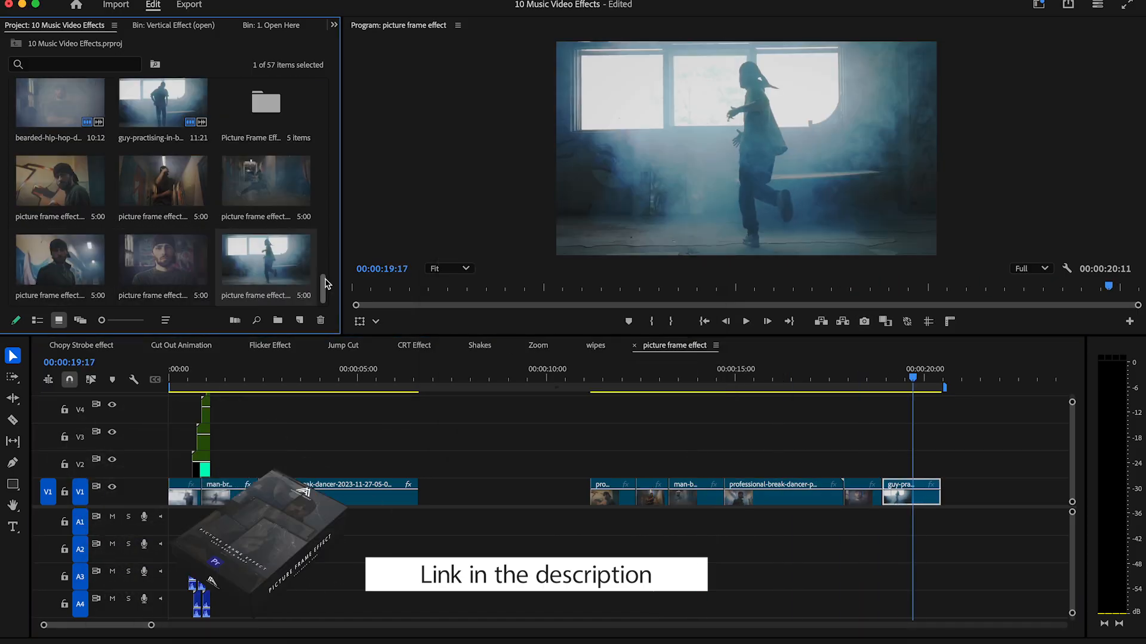
Open nested sequence 7, place the 00_00_12_20 still on V2 above the placeholder and trim it to the placeholder's length.
double_click(203, 469)
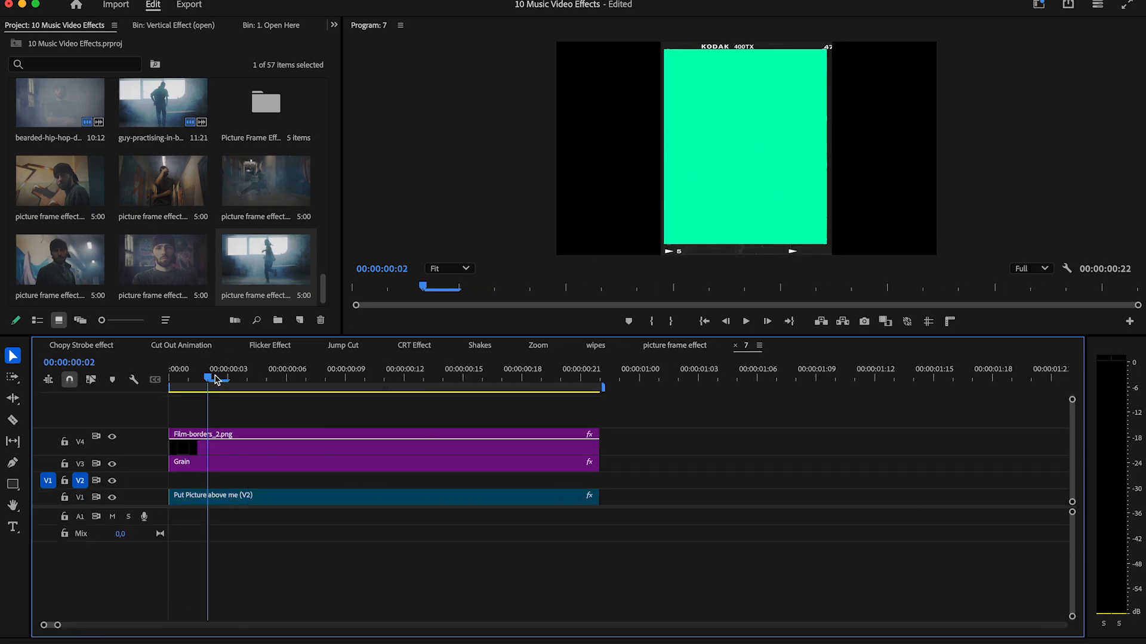
left_click_drag(167, 192, 164, 485)
key("c")
left_click(628, 485)
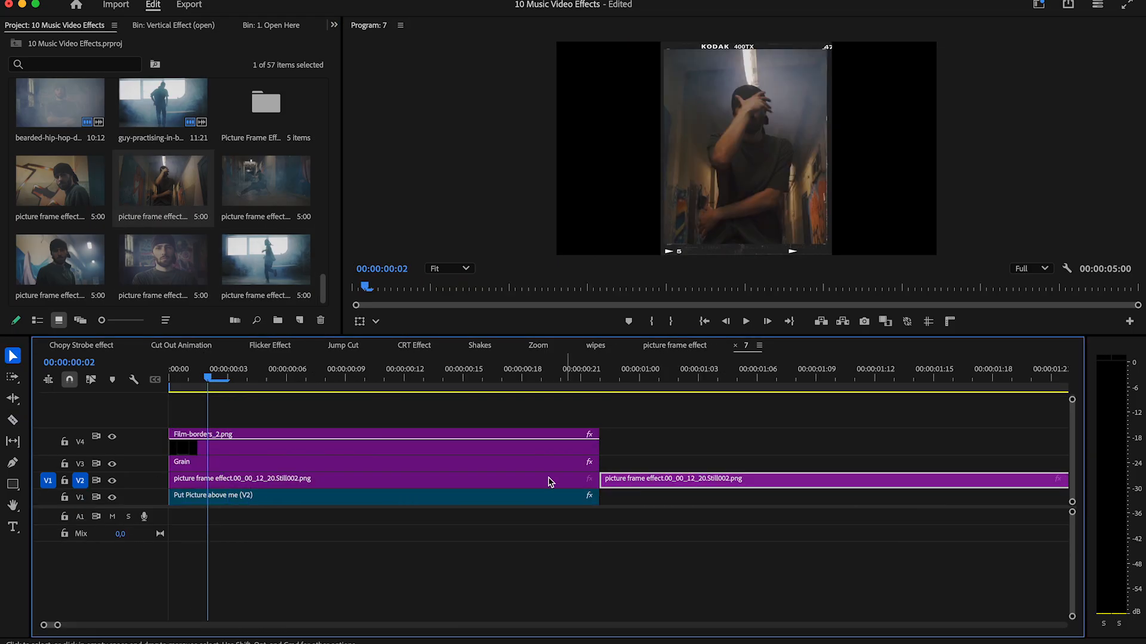
key("Delete")
Set the still's horizontal position to 924 in sequence 7 and return to the picture frame sequence.
left_click(549, 478)
left_click(333, 25)
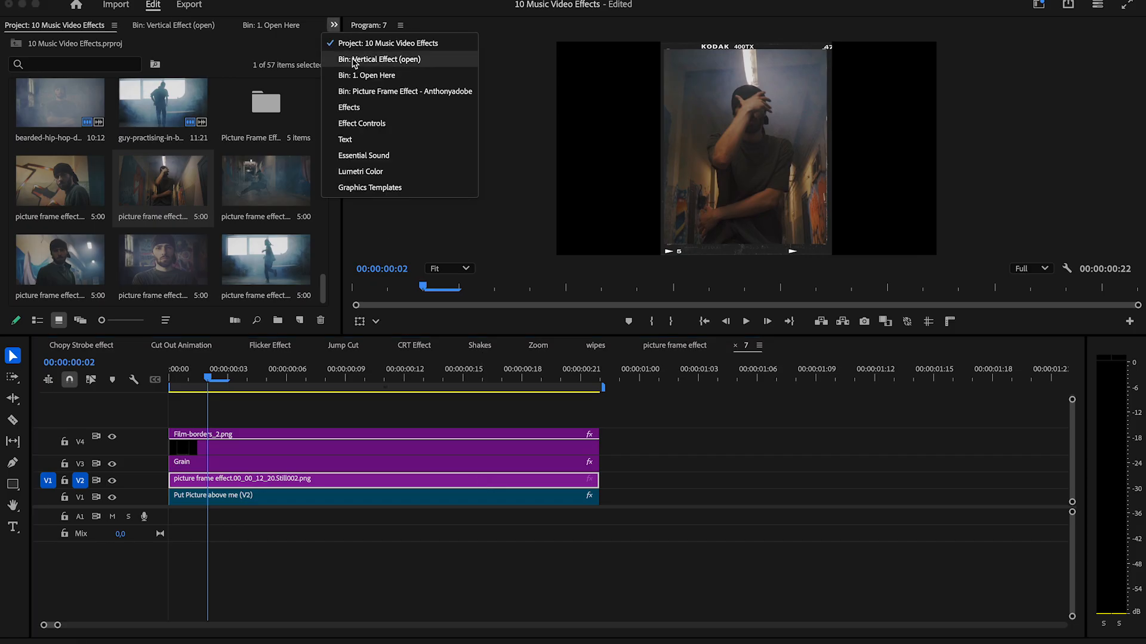
left_click(361, 123)
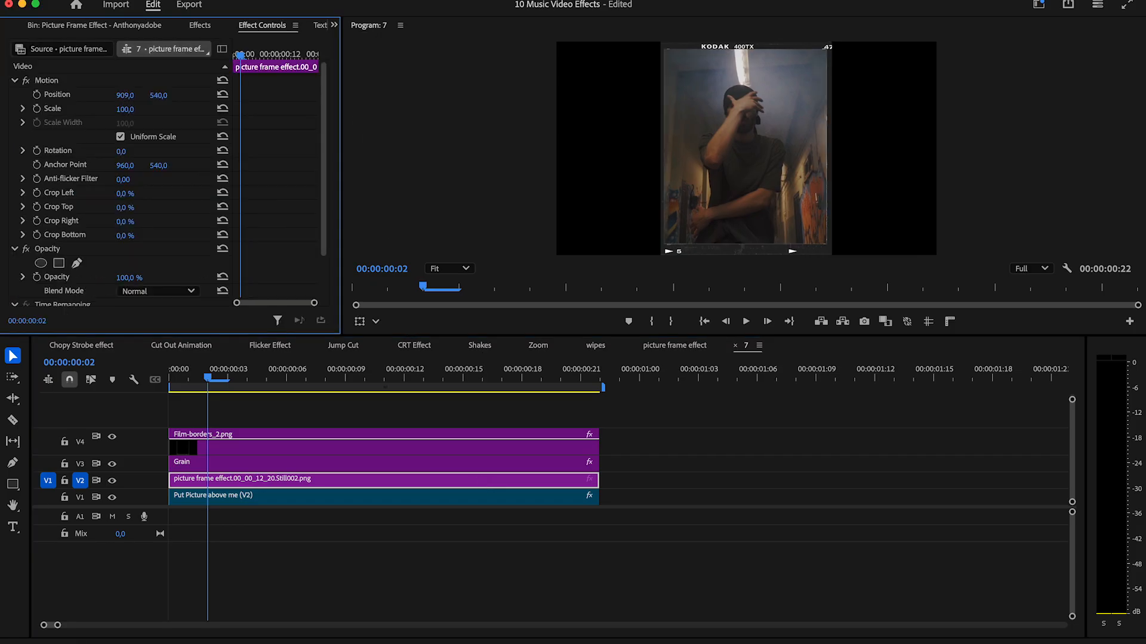
left_click_drag(125, 96, 81, 95)
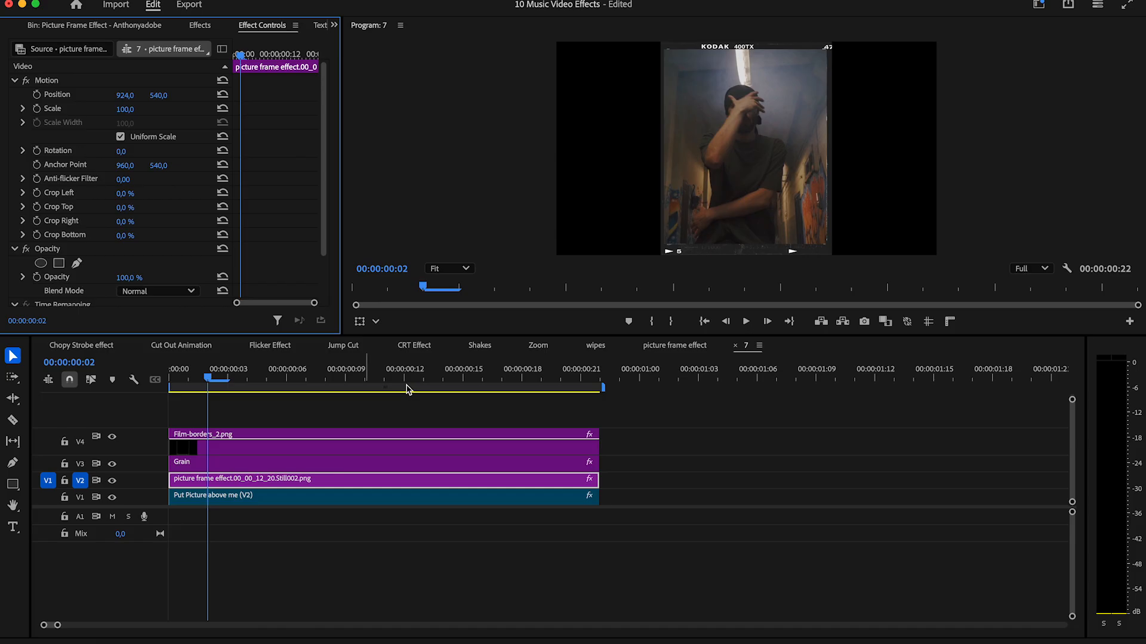
left_click(735, 346)
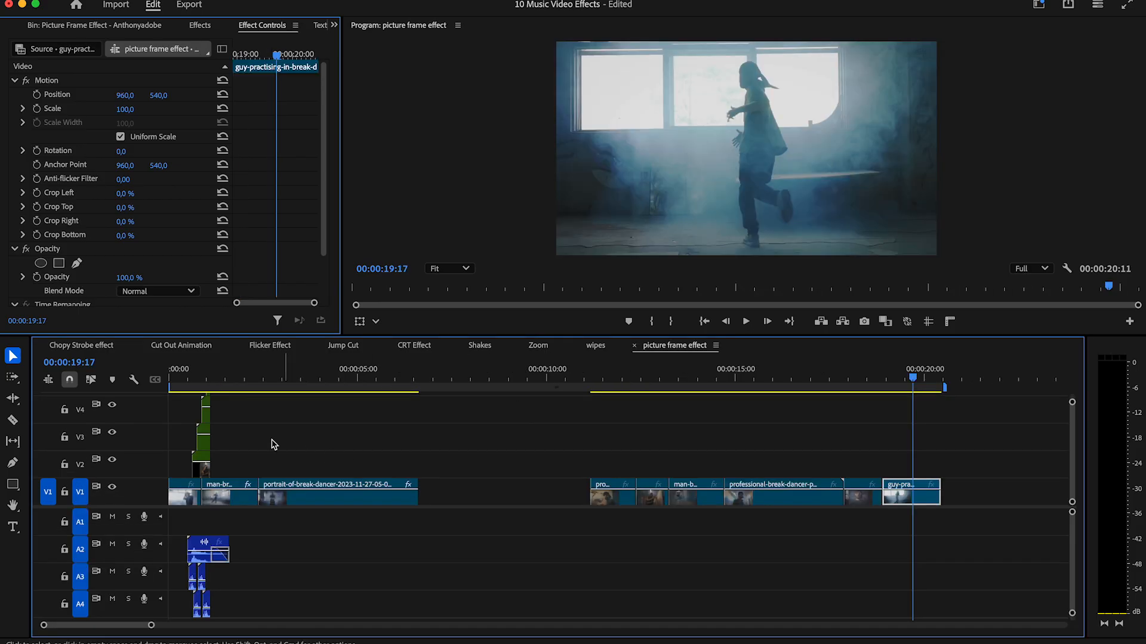
Open nested sequence 8, place the 00_00_18_09 still on V2 and cut off everything beyond the placeholder's end.
double_click(203, 447)
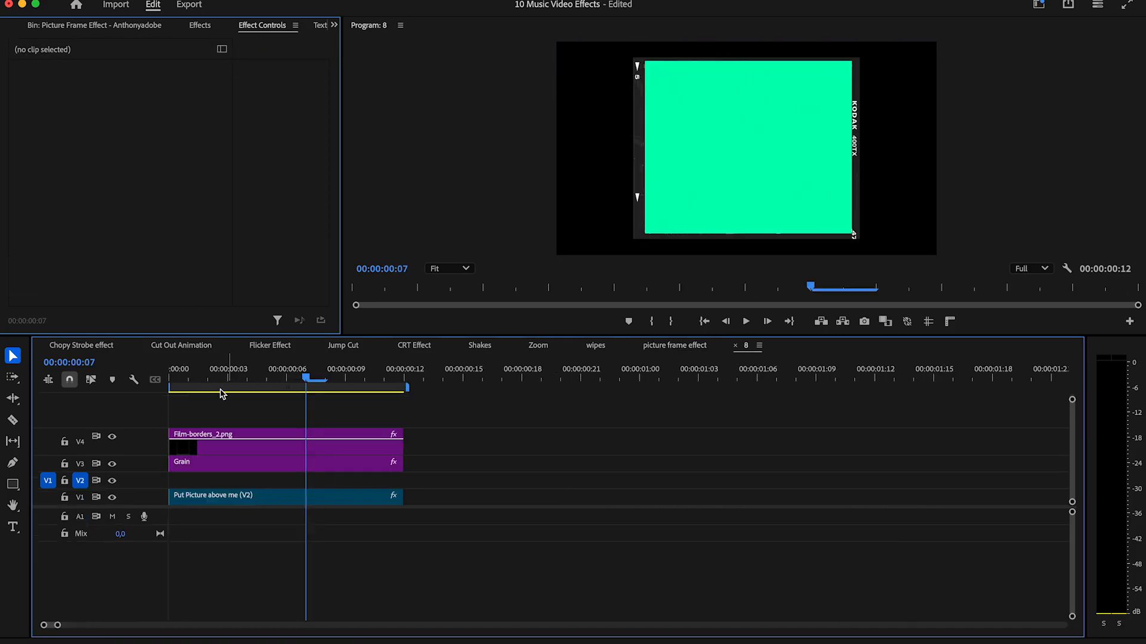
left_click(334, 25)
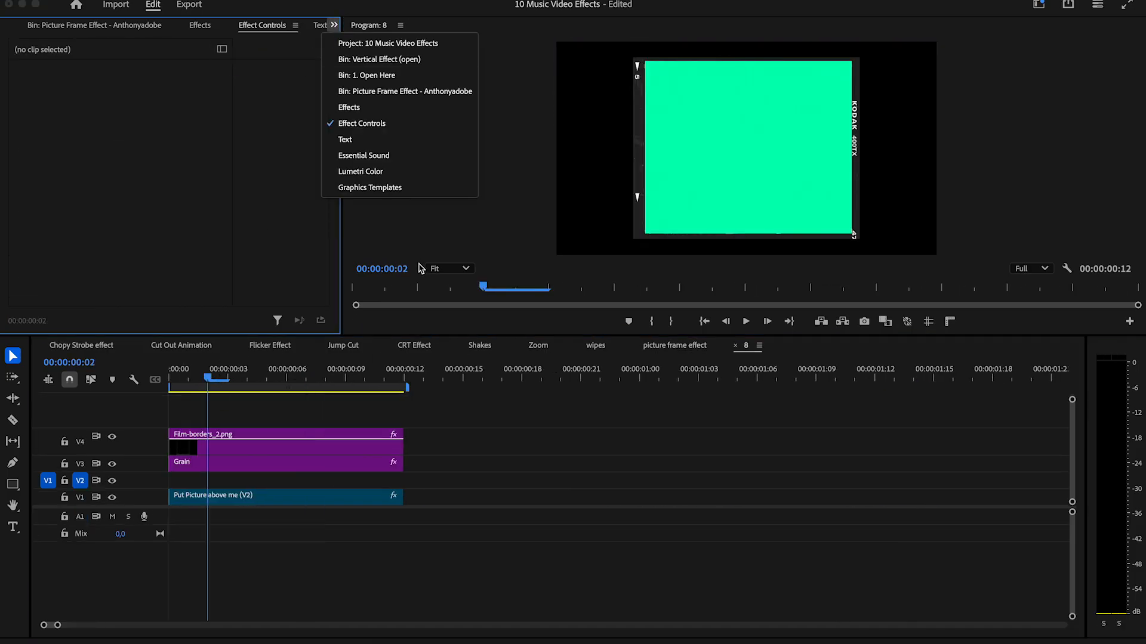
left_click(385, 43)
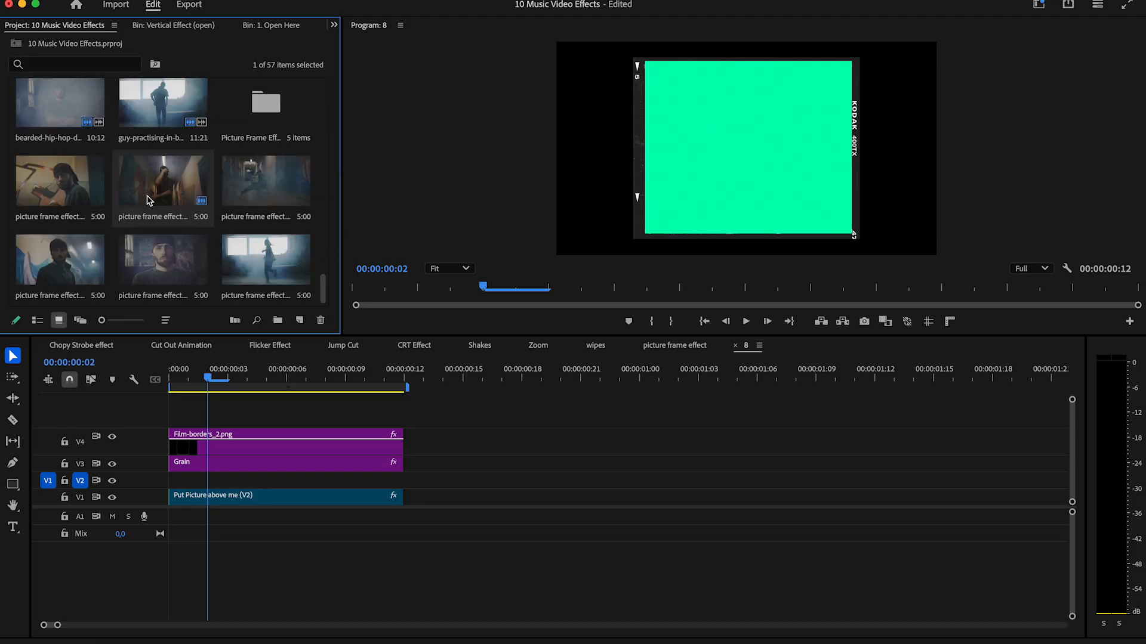
left_click_drag(158, 263, 197, 481)
key("c")
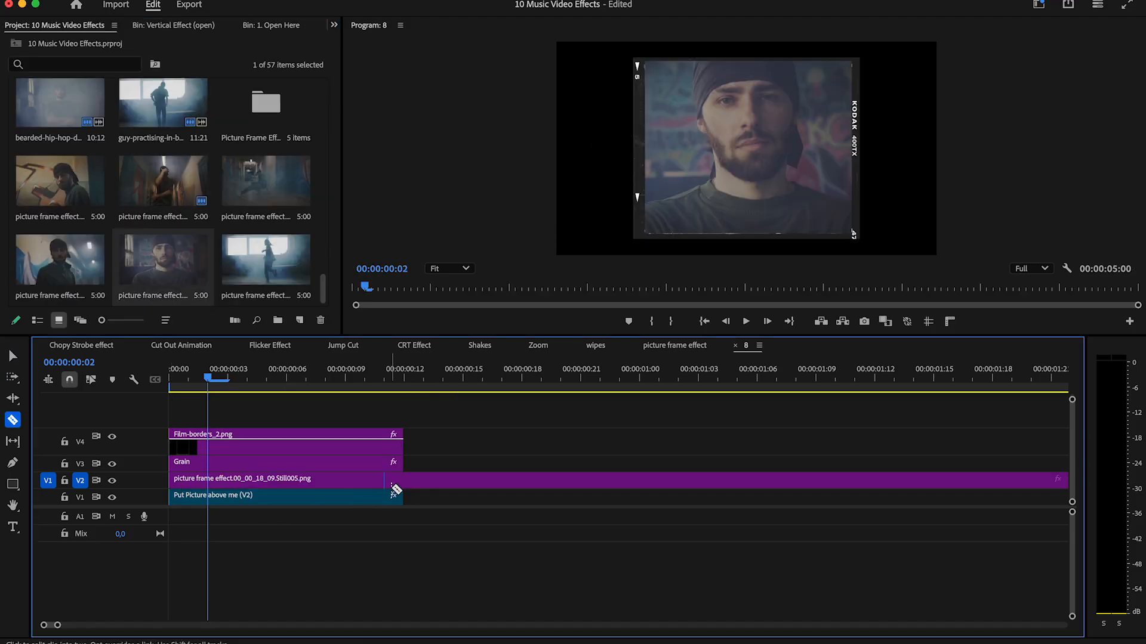
left_click(435, 486)
key("Delete")
Set the still's vertical position to 619 in sequence 8 and return to the picture frame sequence.
left_click(314, 482)
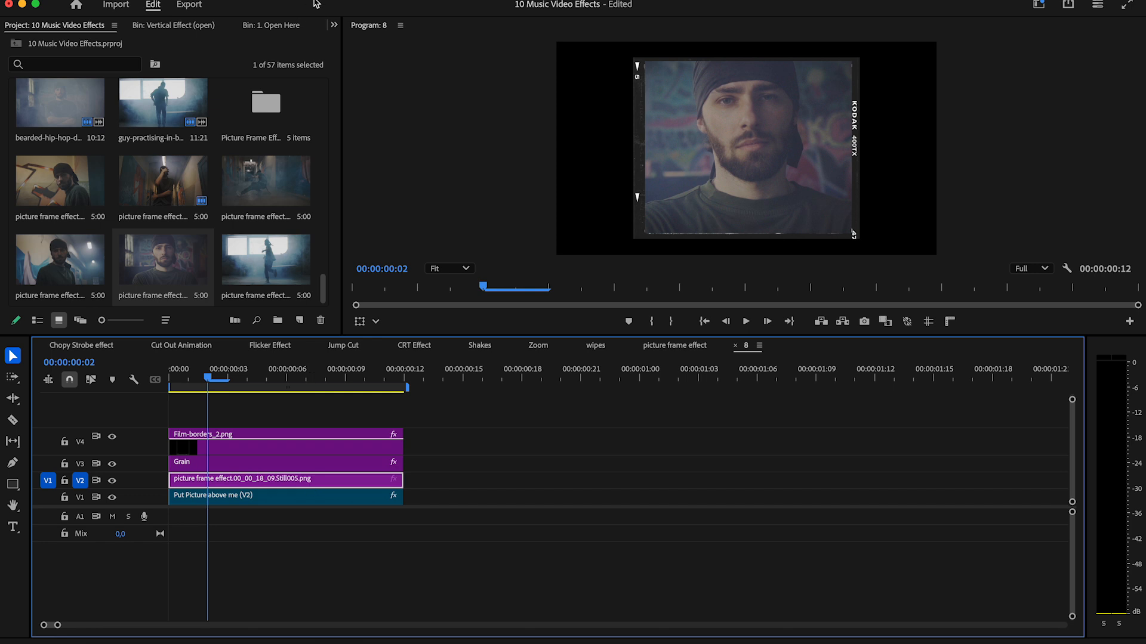
left_click(333, 25)
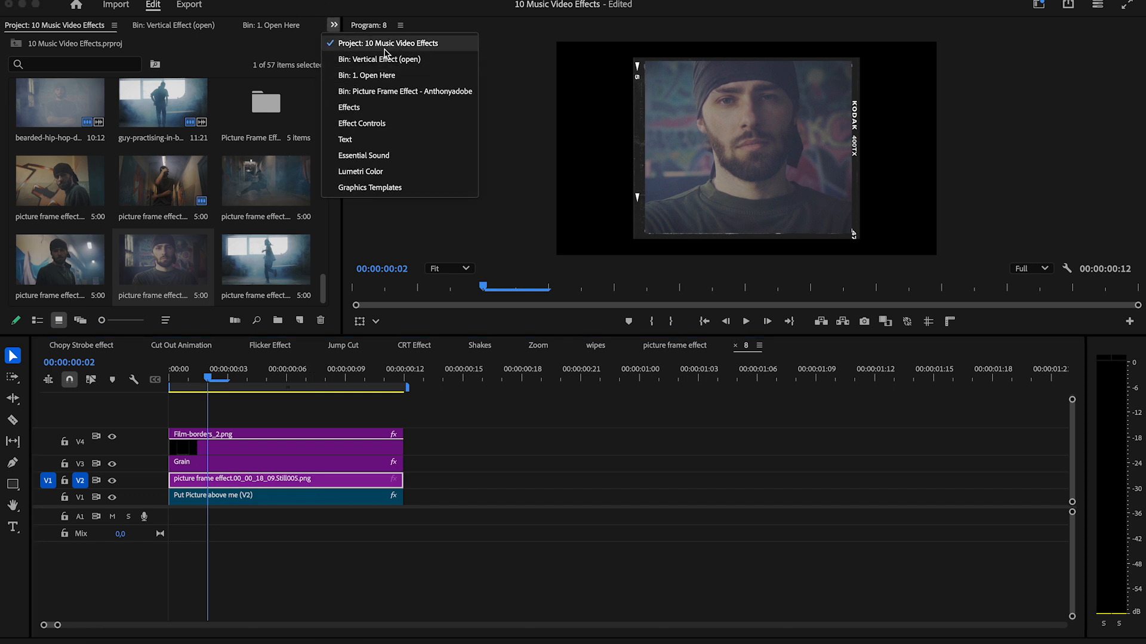
left_click(378, 122)
left_click_drag(170, 96, 156, 96)
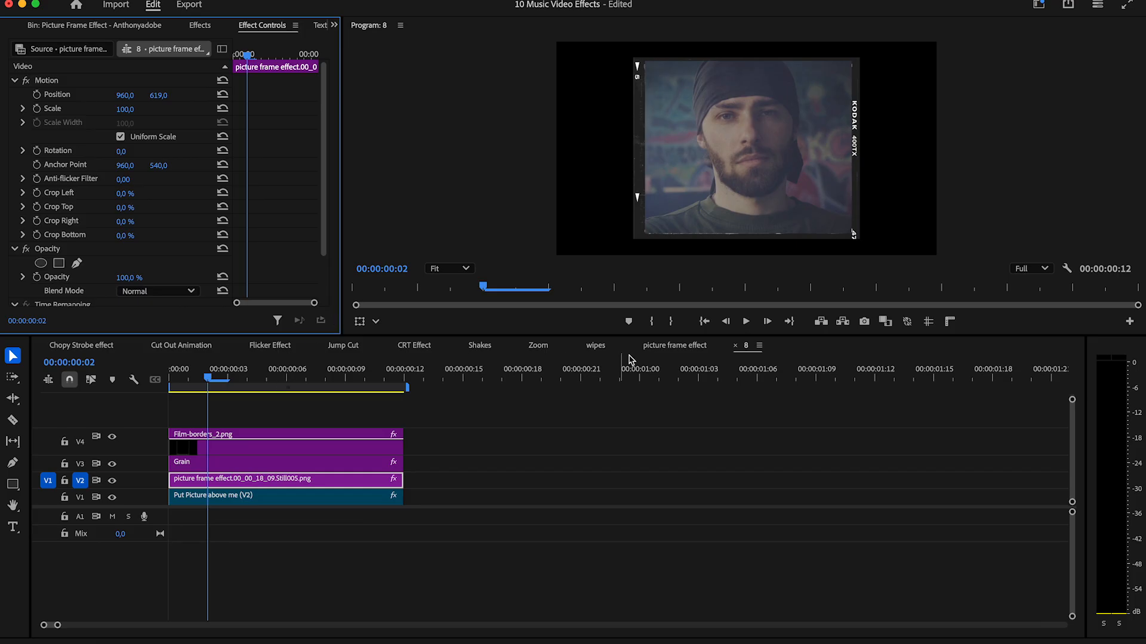
left_click(733, 346)
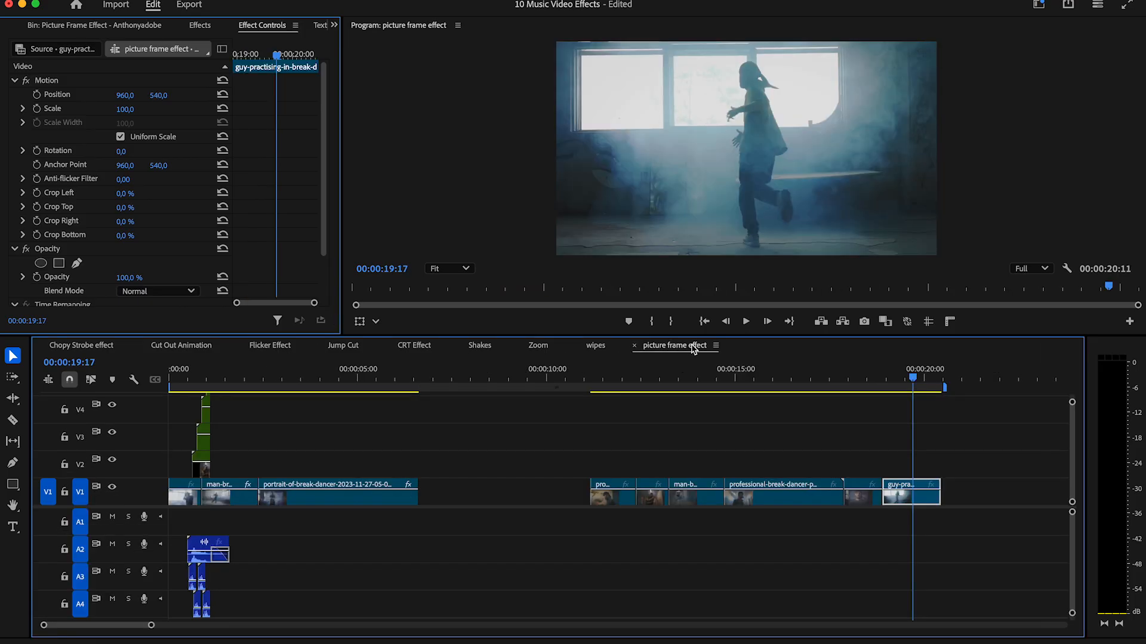
Fill nested sequence 9 with the 00_00_19_17 still on V2, trimmed to the placeholder's length, and close that sequence.
double_click(206, 423)
left_click(333, 25)
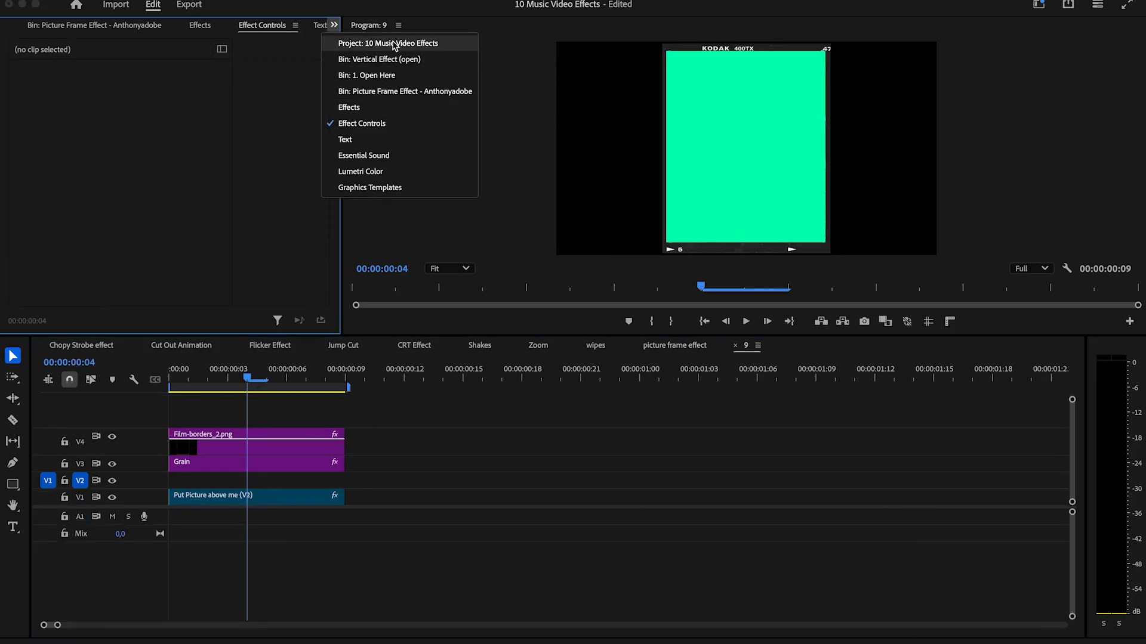
left_click(358, 45)
left_click_drag(260, 256, 169, 487)
key("c")
key("v")
left_click(353, 480)
key("BackSpace")
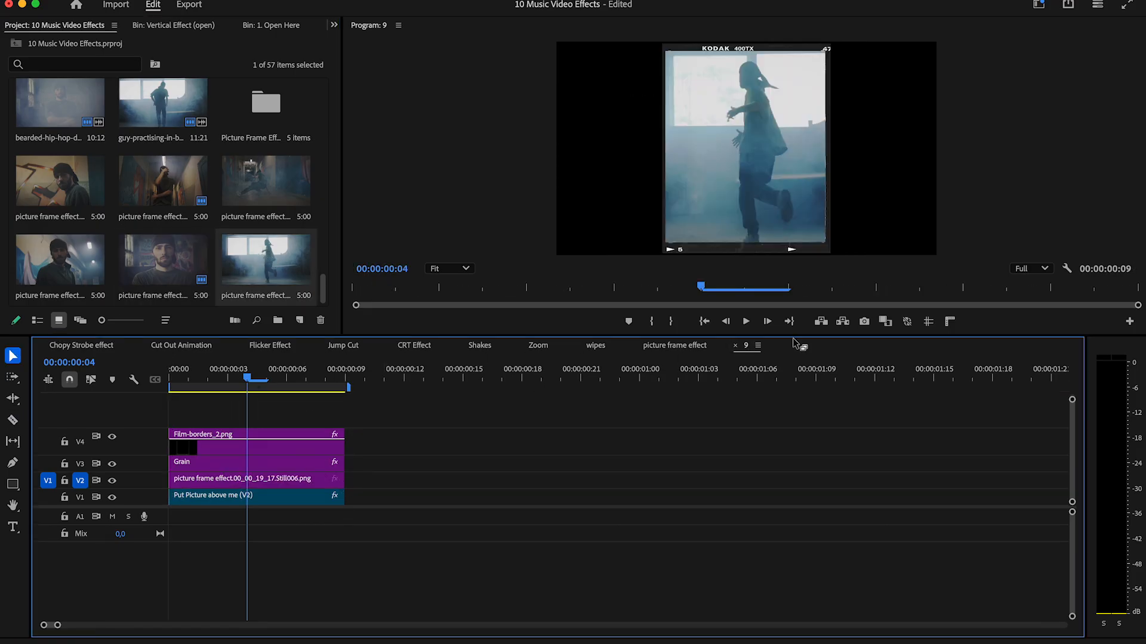
left_click(736, 345)
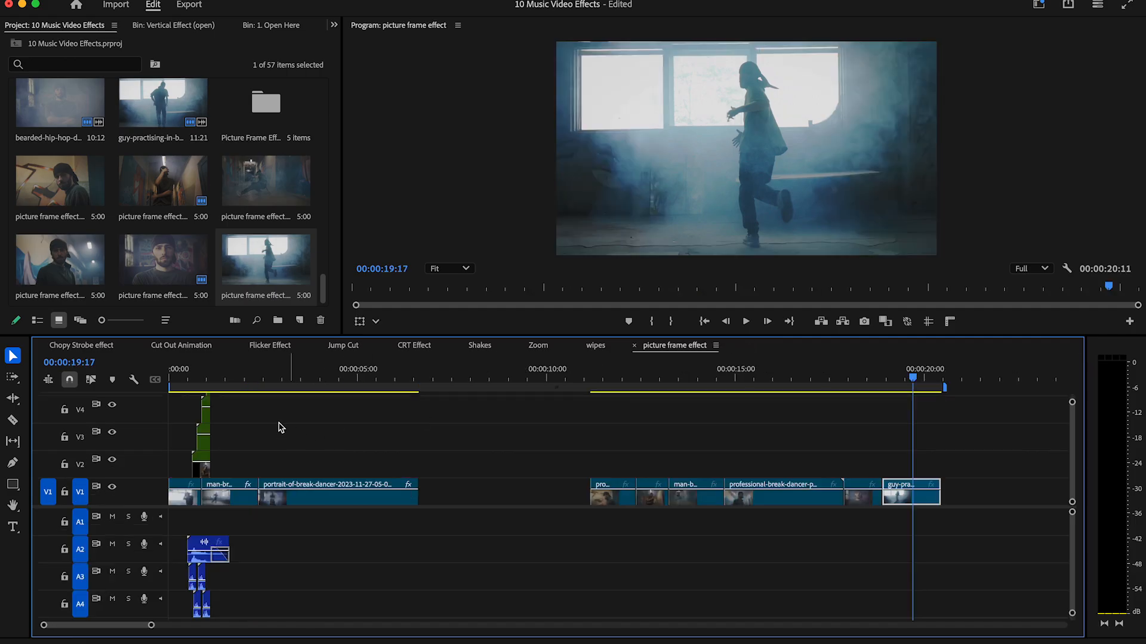
Open nested sequence 10, place the 00_00_11_12 still on V2 and remove the part extending past the placeholder.
double_click(207, 400)
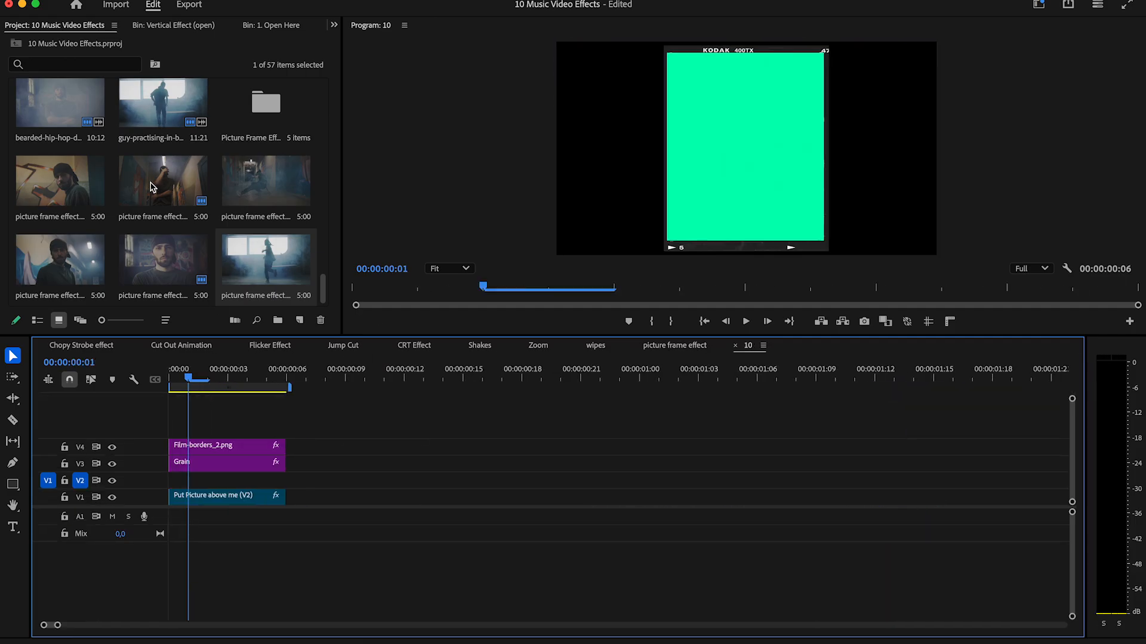
left_click_drag(41, 183, 173, 481)
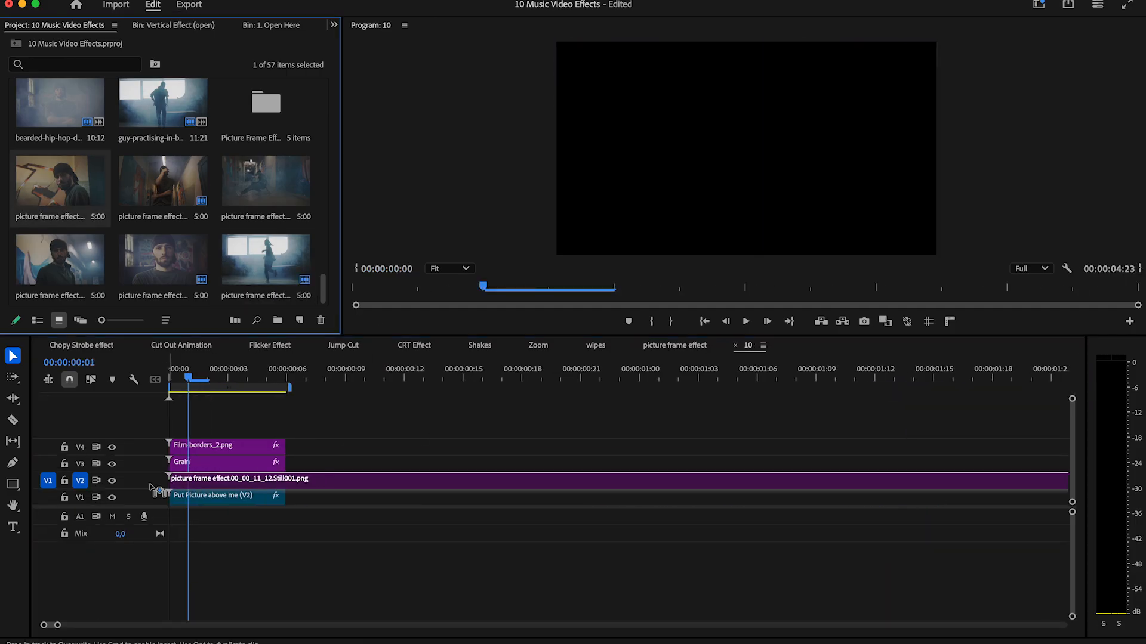
key("c")
left_click(287, 480)
key("v")
left_click(310, 480)
key("Delete")
Set the still's horizontal position to 847 in sequence 10, then return to the picture frame sequence and preview the first transition.
left_click(257, 480)
left_click(334, 25)
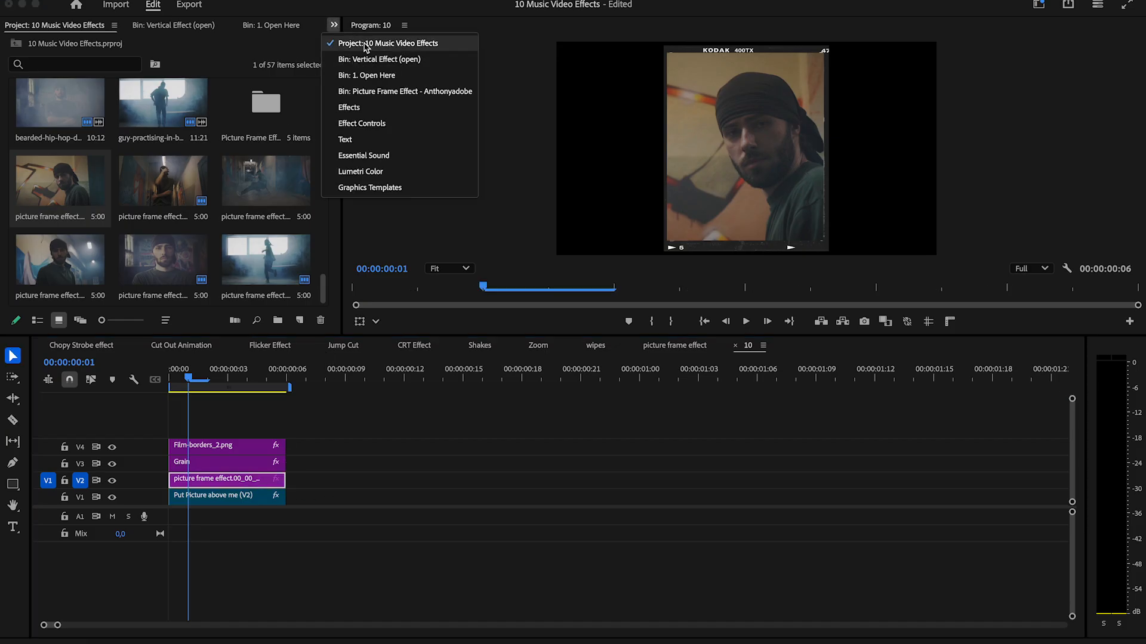
left_click(364, 123)
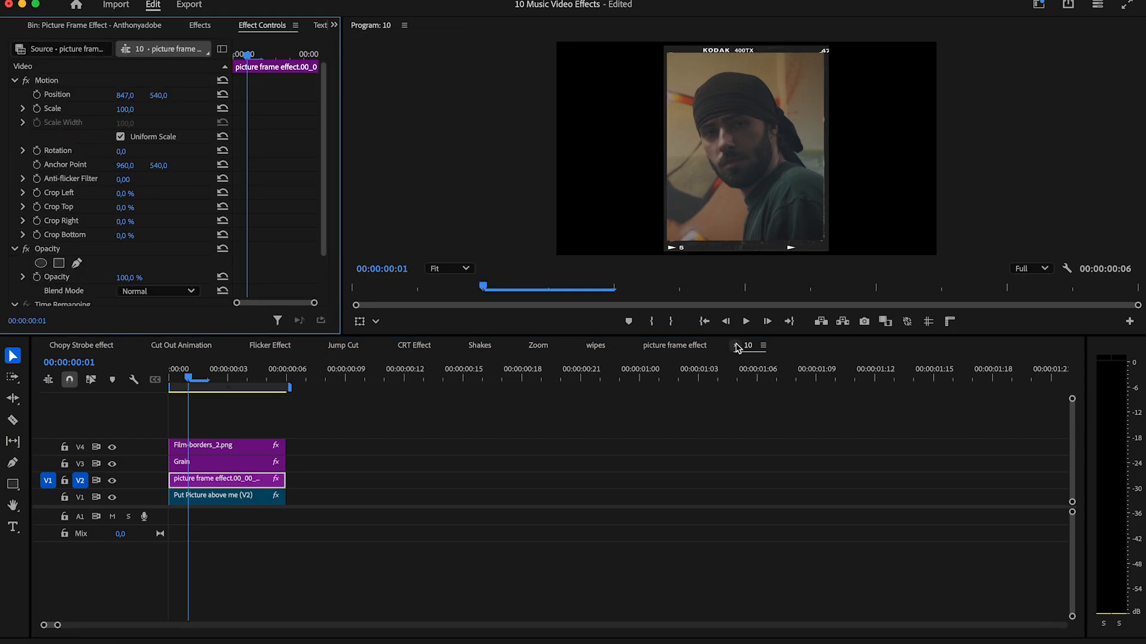
left_click(736, 345)
key("space")
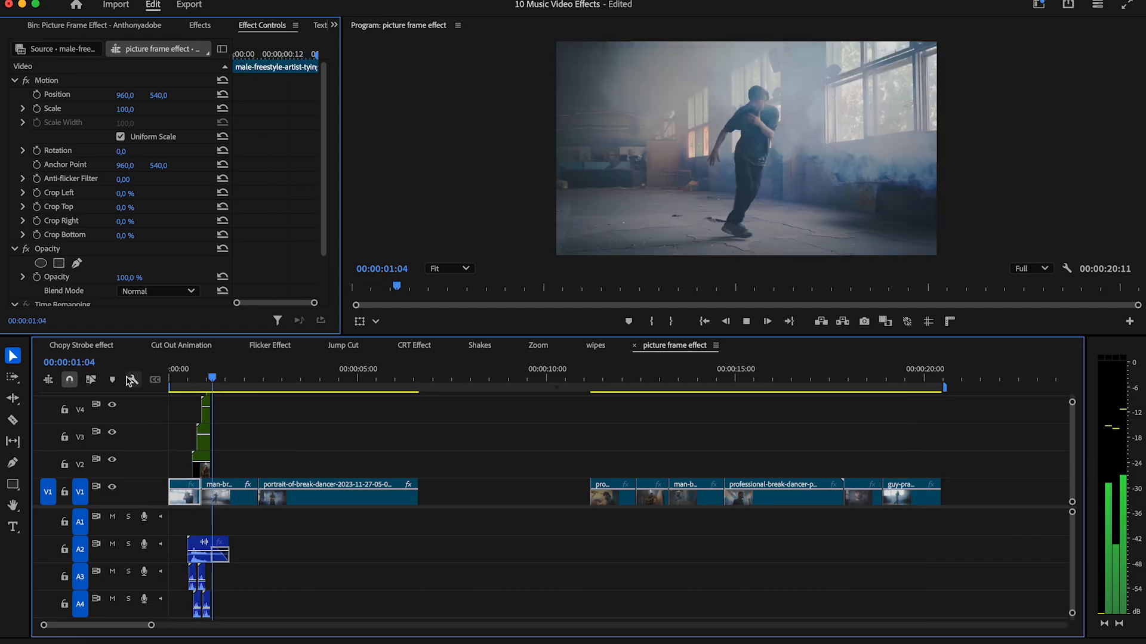
key("space")
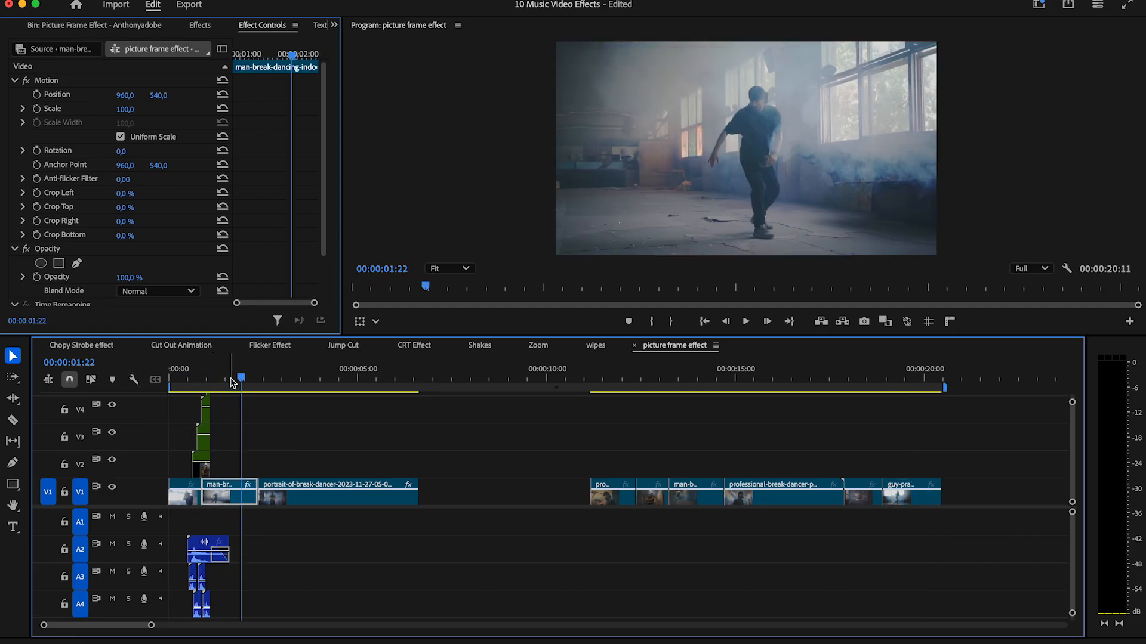
Place the 0:23 vertical drag-and-drop template from the Vertical Effect (open) bin above the second cut of the picture frame sequence.
left_click(335, 25)
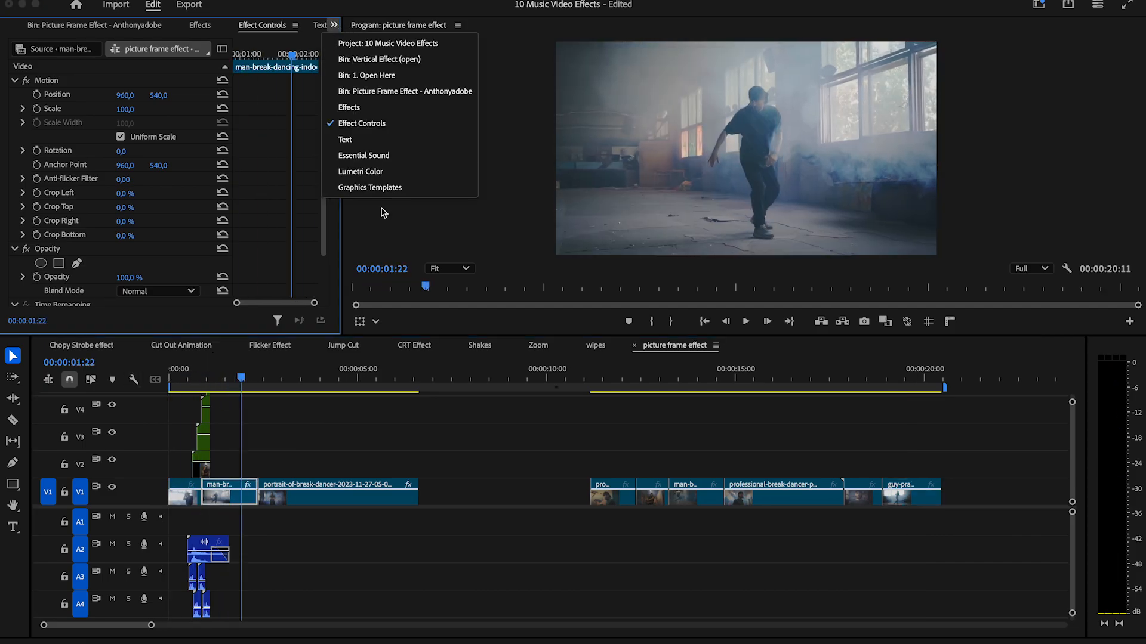
left_click(393, 45)
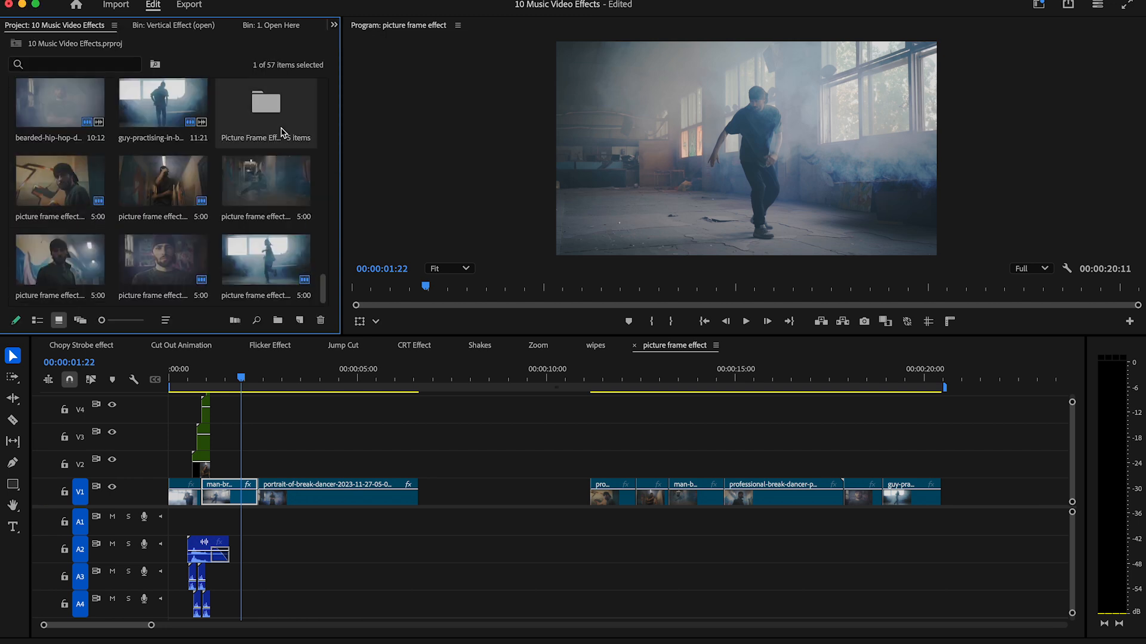
double_click(265, 105)
double_click(84, 112)
double_click(83, 112)
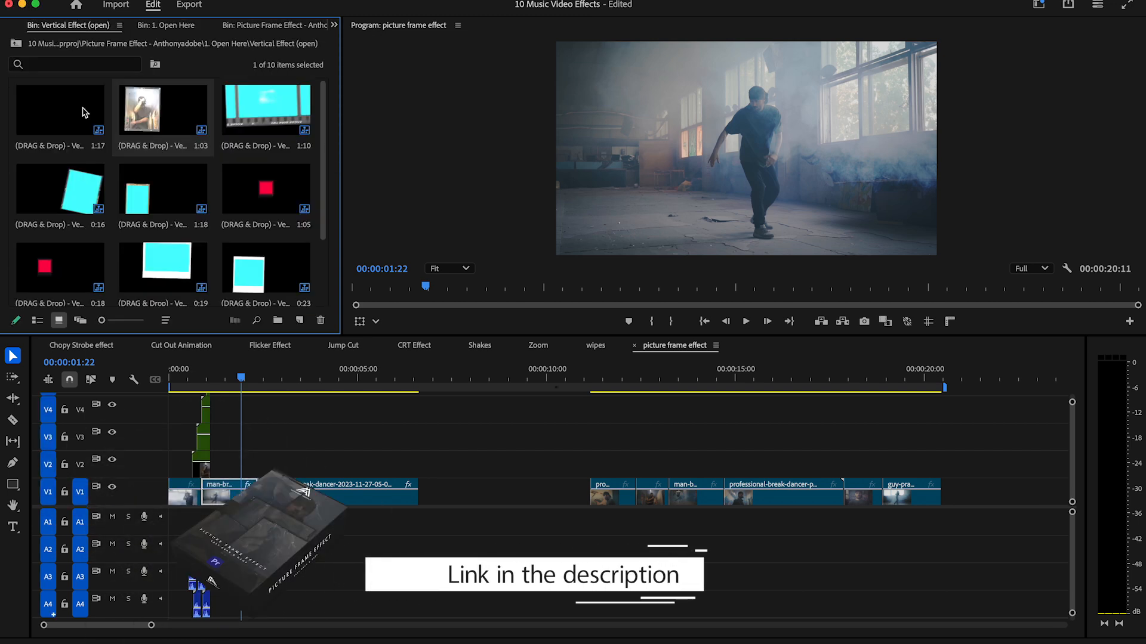
scroll(263, 179, "down", 2)
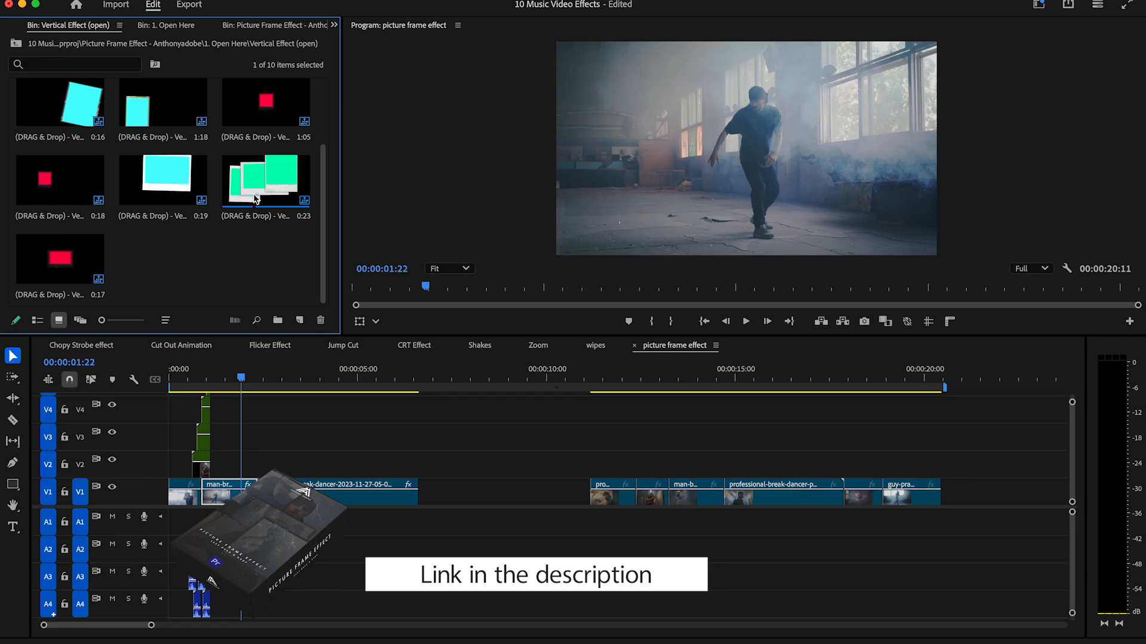
left_click_drag(275, 189, 267, 467)
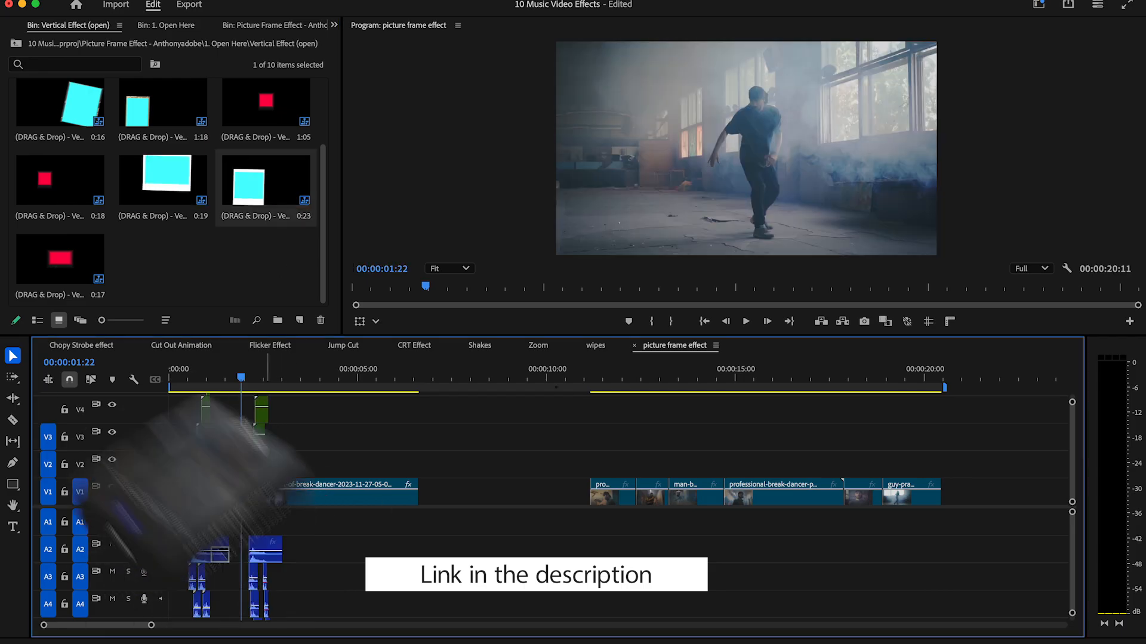
Open nested sequence 30 of the second transition, place the 00_00_13_23 still on V2 and remove the part extending past the placeholder.
left_click(256, 378)
left_click_drag(259, 376, 252, 376)
double_click(260, 471)
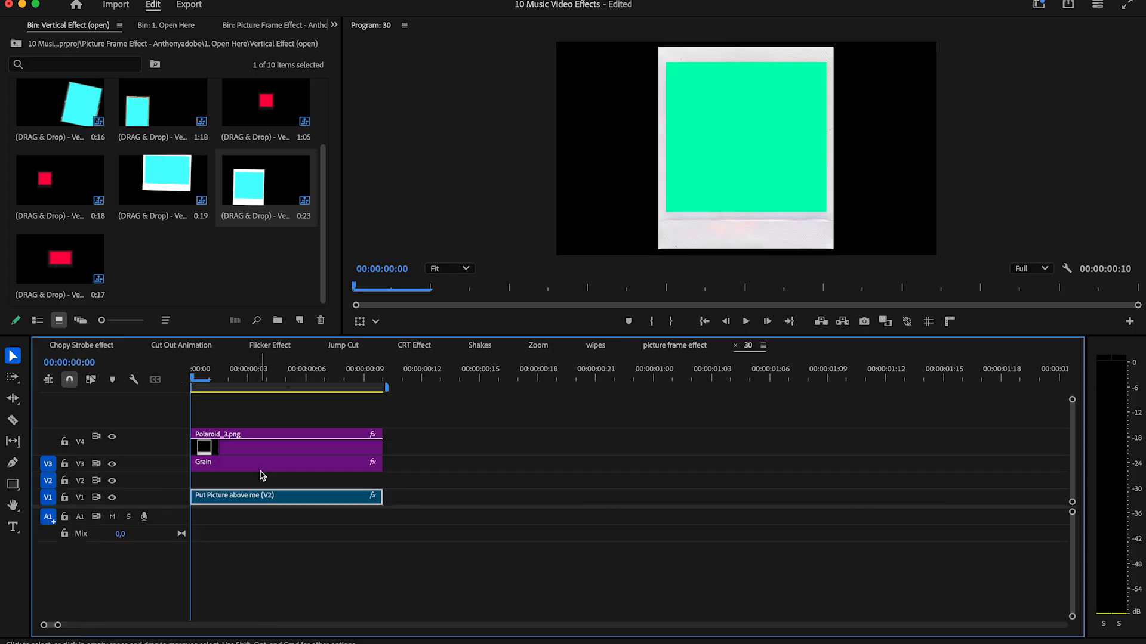
left_click(333, 24)
left_click(373, 28)
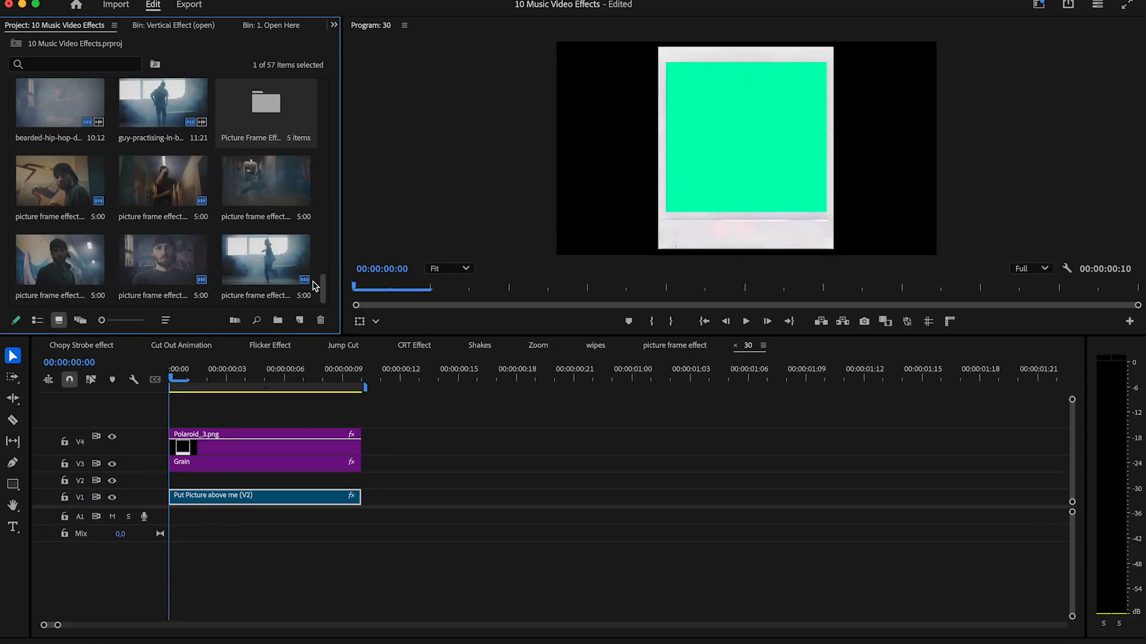
scroll(325, 294, "up", 5)
scroll(325, 293, "down", 5)
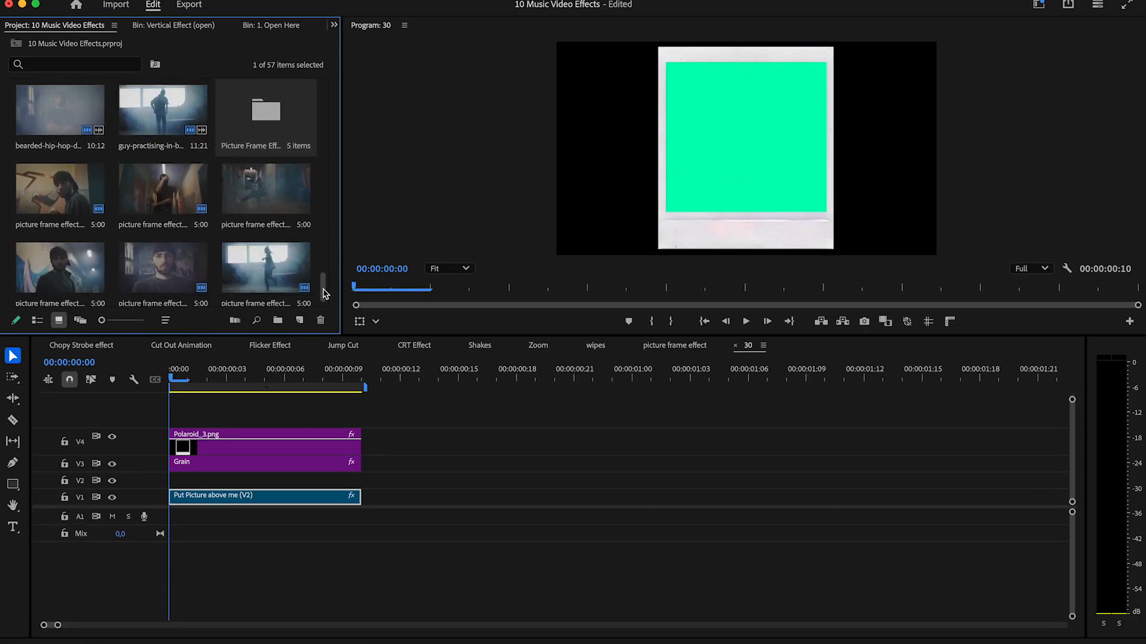
left_click_drag(267, 197, 173, 481)
key("c")
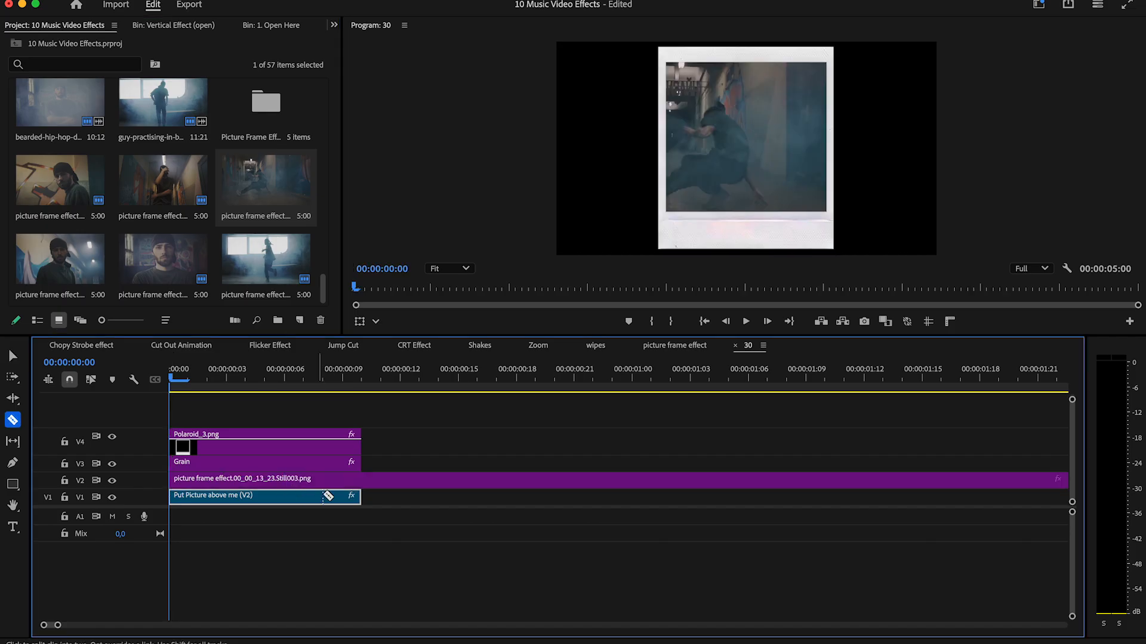
key("v")
left_click(409, 480)
key("Delete")
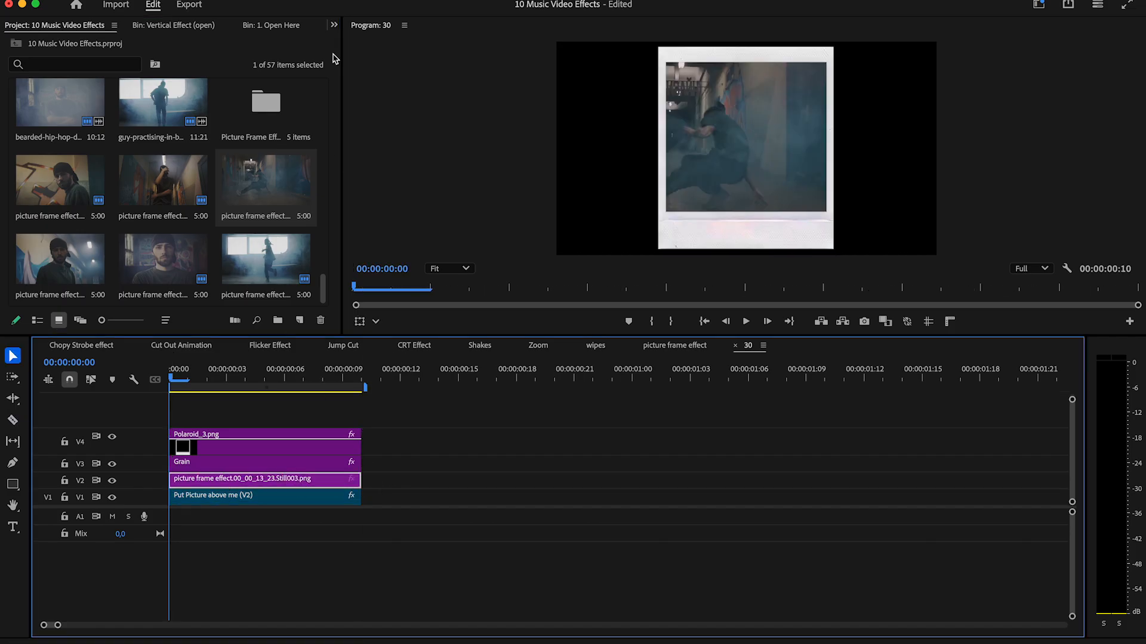
Set the still's horizontal position to 1147 in sequence 30 and close that sequence.
left_click(334, 25)
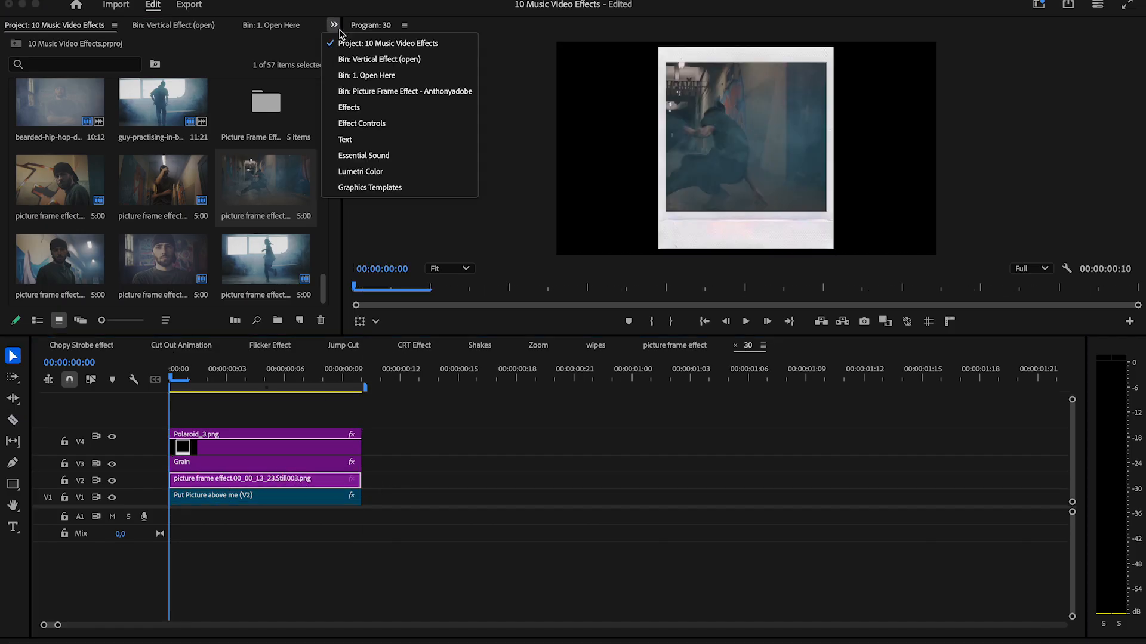
left_click(363, 124)
left_click_drag(131, 95, 242, 95)
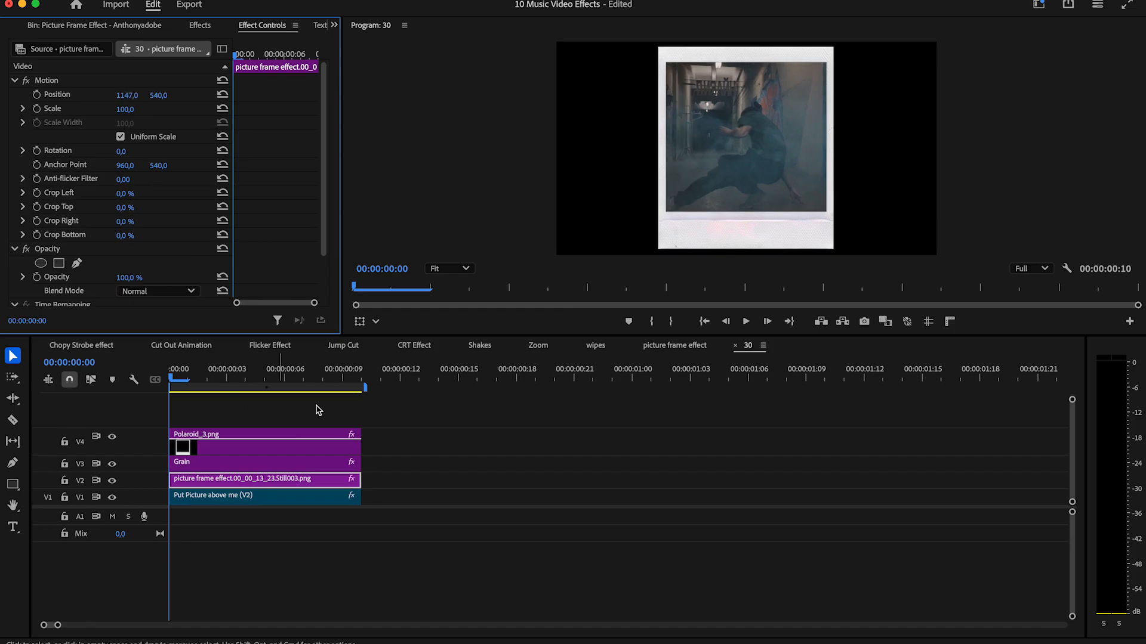
left_click(736, 347)
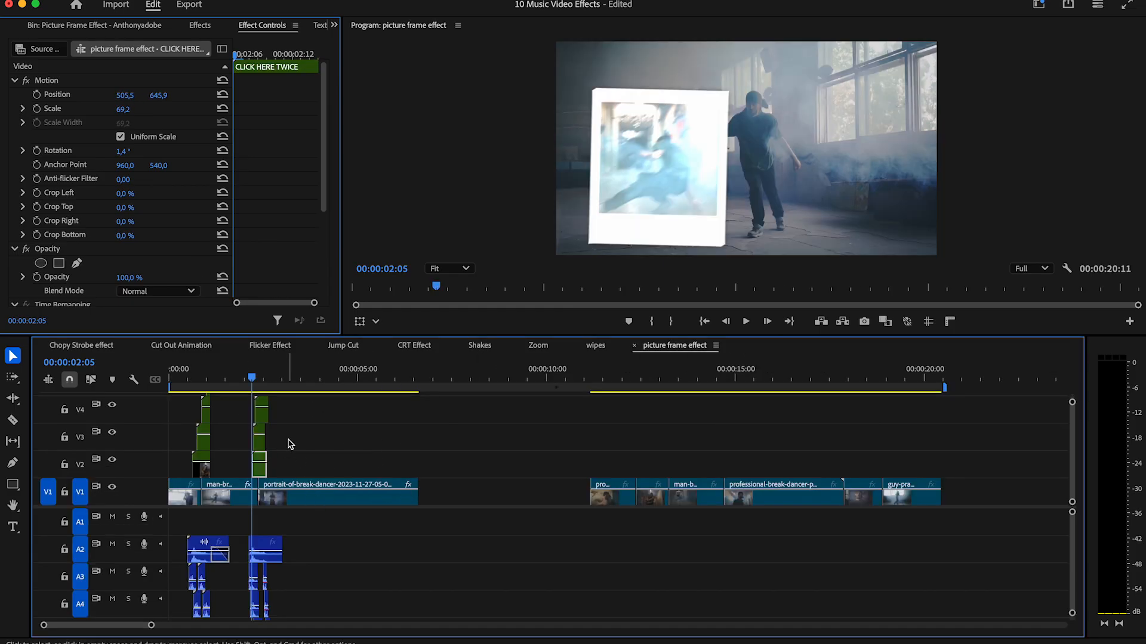
Open nested sequence 31 and place the close-up portrait still on V2 above the placeholder.
double_click(260, 444)
left_click(335, 25)
left_click(358, 46)
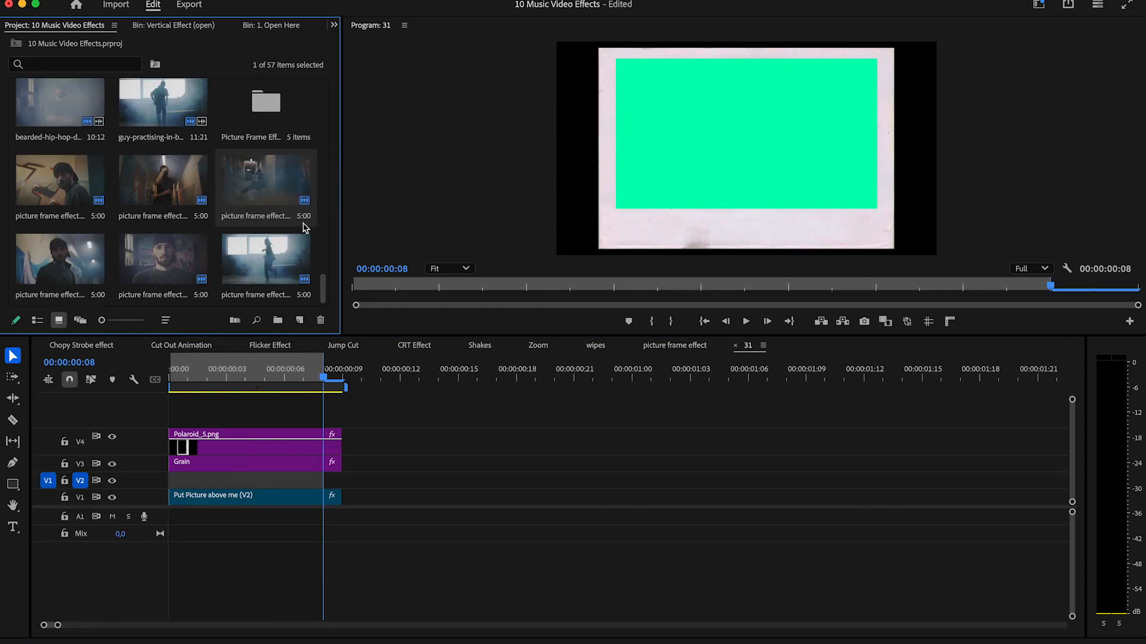
scroll(323, 283, "up", 1)
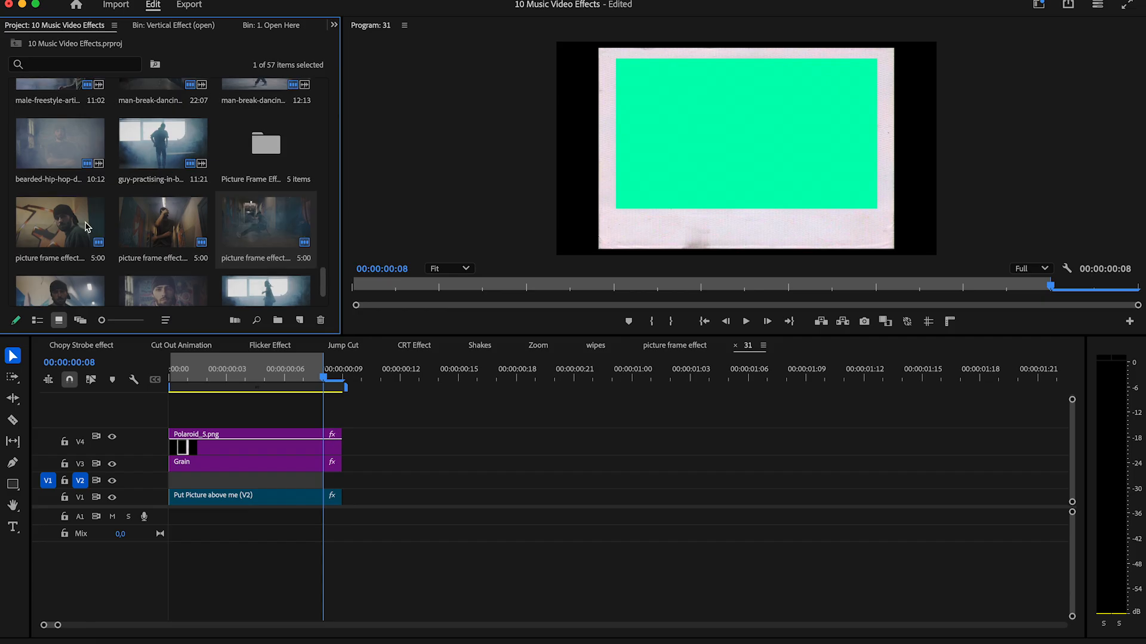
left_click_drag(323, 282, 322, 290)
left_click_drag(160, 261, 169, 483)
Trim the portrait still to the placeholder's length and adjust its vertical position in sequence 31.
key("c")
left_click(343, 481)
key("v")
left_click(365, 484)
key("Delete")
left_click(330, 484)
left_click(334, 25)
left_click_drag(159, 95, 204, 95)
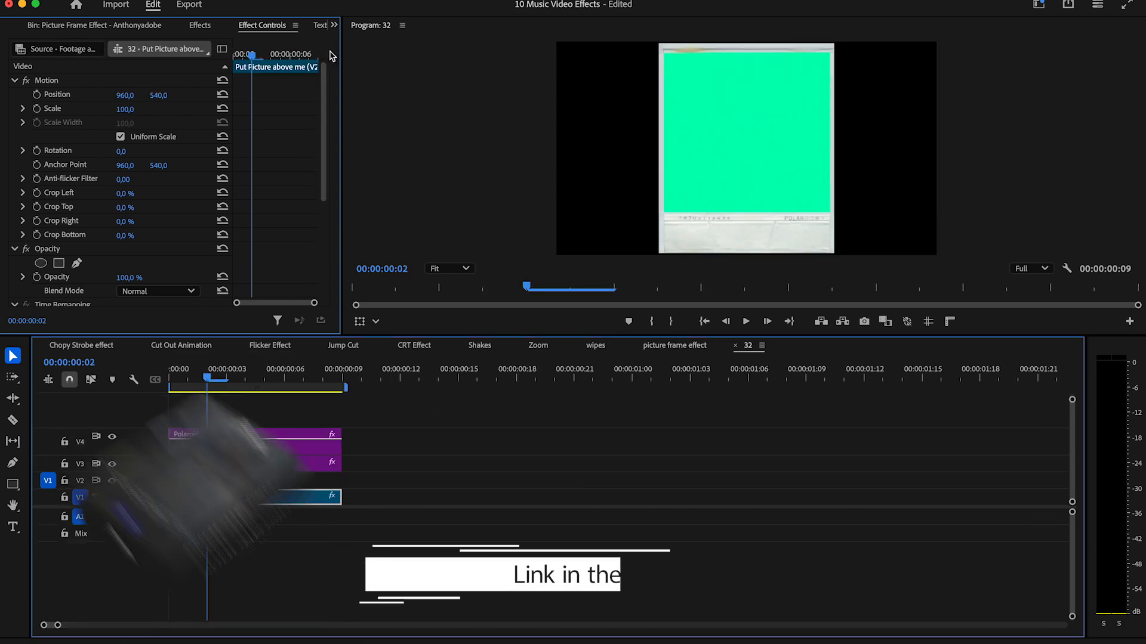
Fill nested sequence 32 with the 00_00_13_23 still on V2, matching the placeholder's length.
left_click(334, 25)
left_click(394, 43)
mouse_move(323, 291)
left_mouse_down()
mouse_move(324, 263)
mouse_move(323, 292)
left_mouse_up()
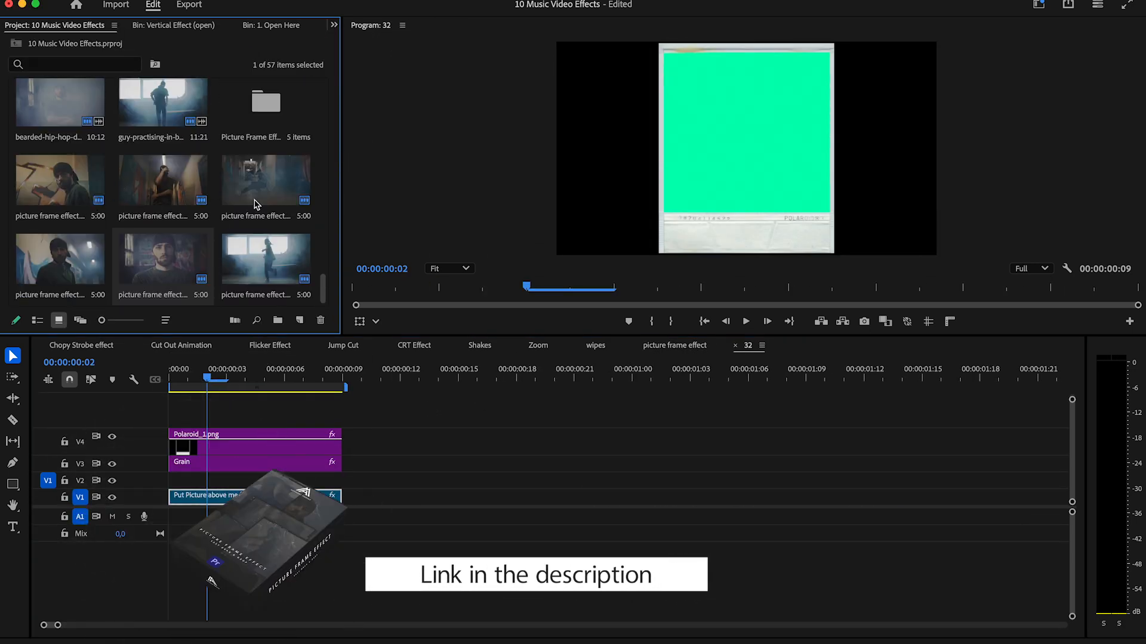
left_click_drag(260, 194, 215, 479)
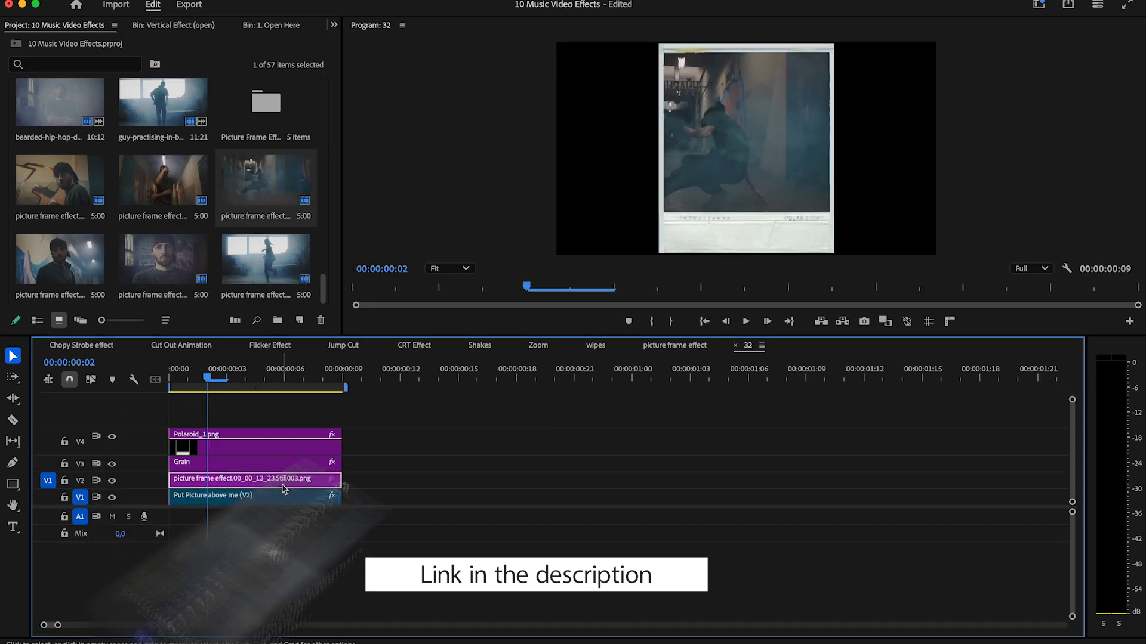
Set the still's horizontal position to 1205 in sequence 32, then return to the picture frame sequence and preview the transitions.
left_click(334, 26)
left_click(370, 125)
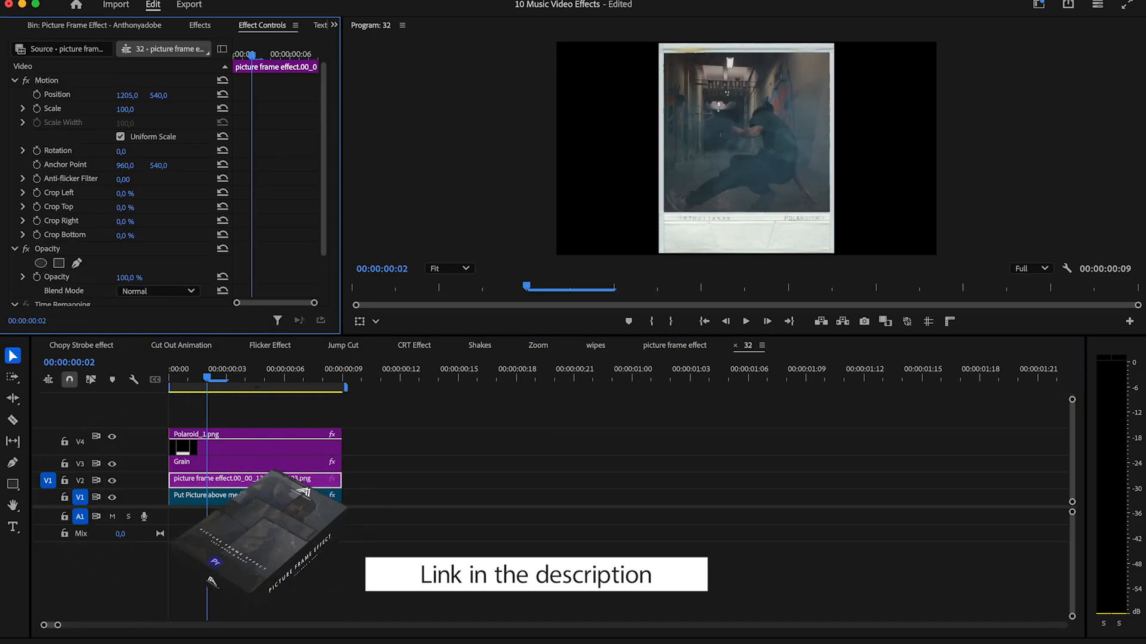
left_click(735, 346)
key("space")
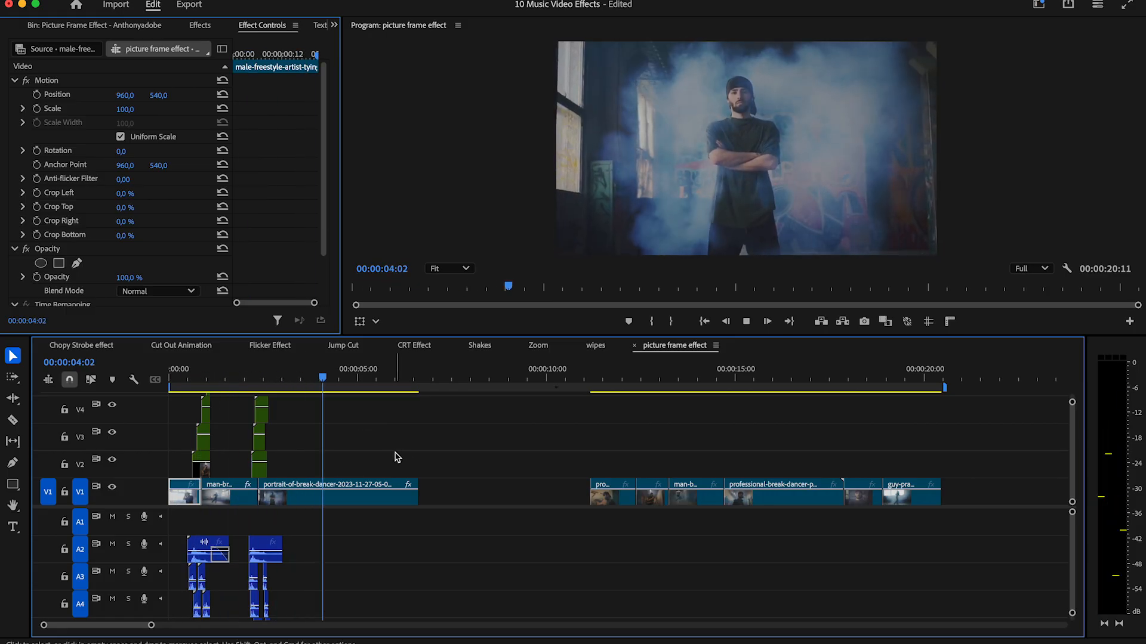
key("space")
Browse the 4. Bonus (Film Burns + Sound Effects) bin and open its Vertical bin of film burns.
left_click(333, 24)
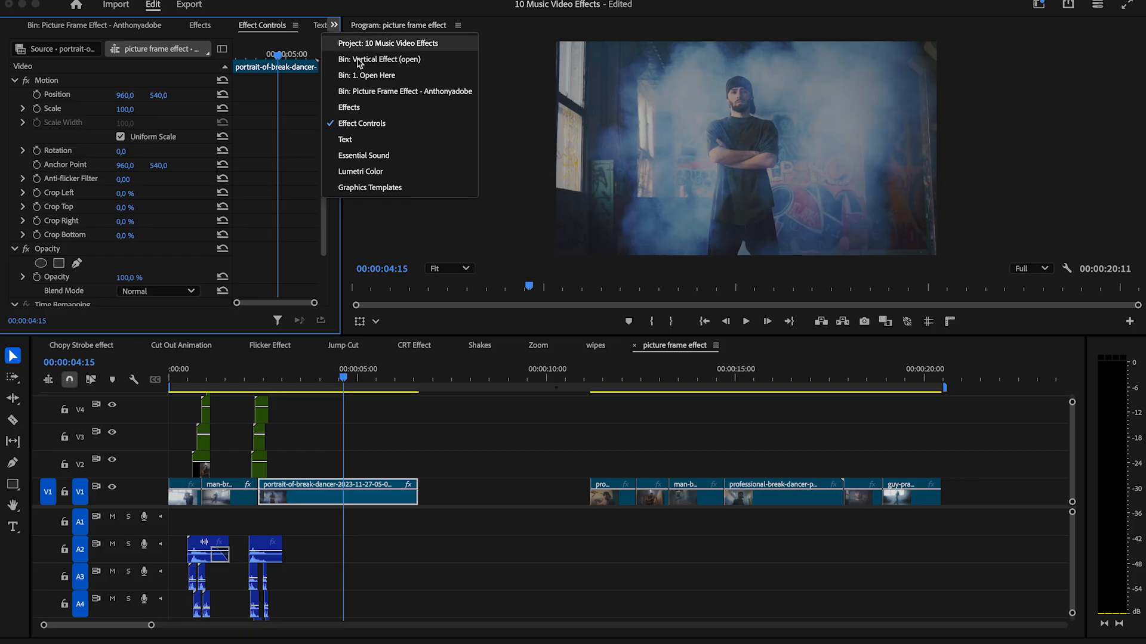
left_click(387, 43)
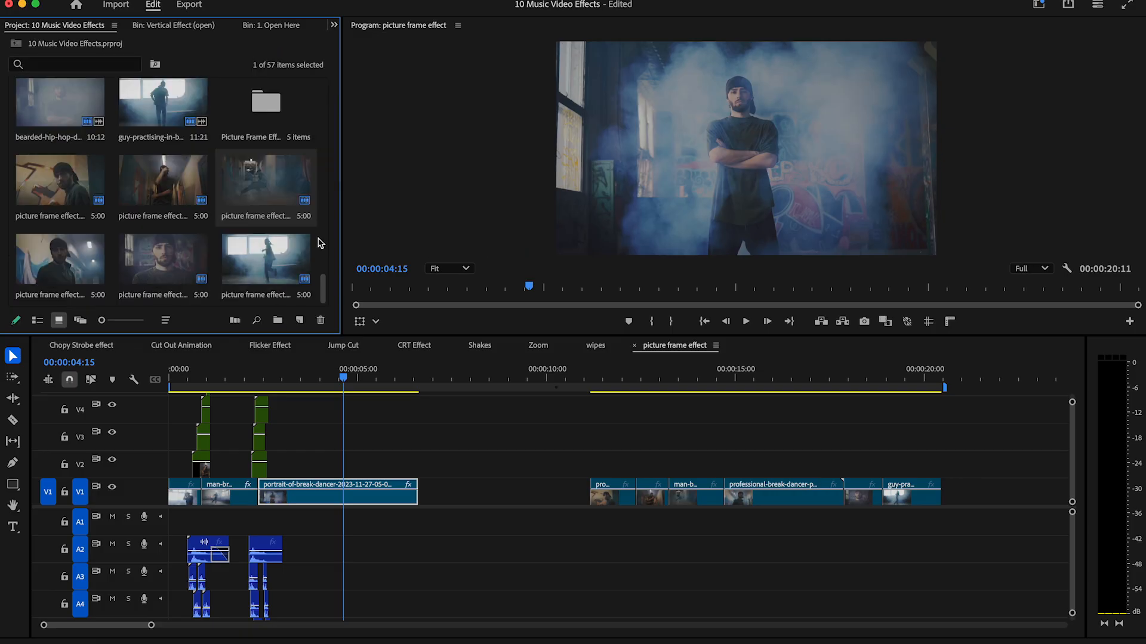
double_click(277, 121)
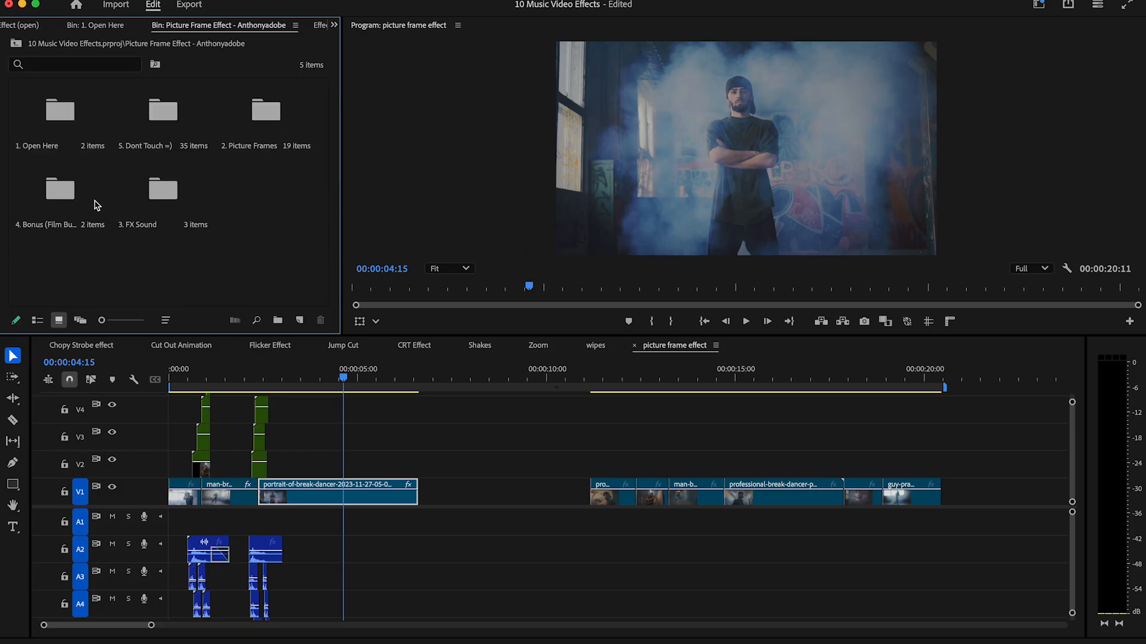
double_click(62, 191)
double_click(81, 113)
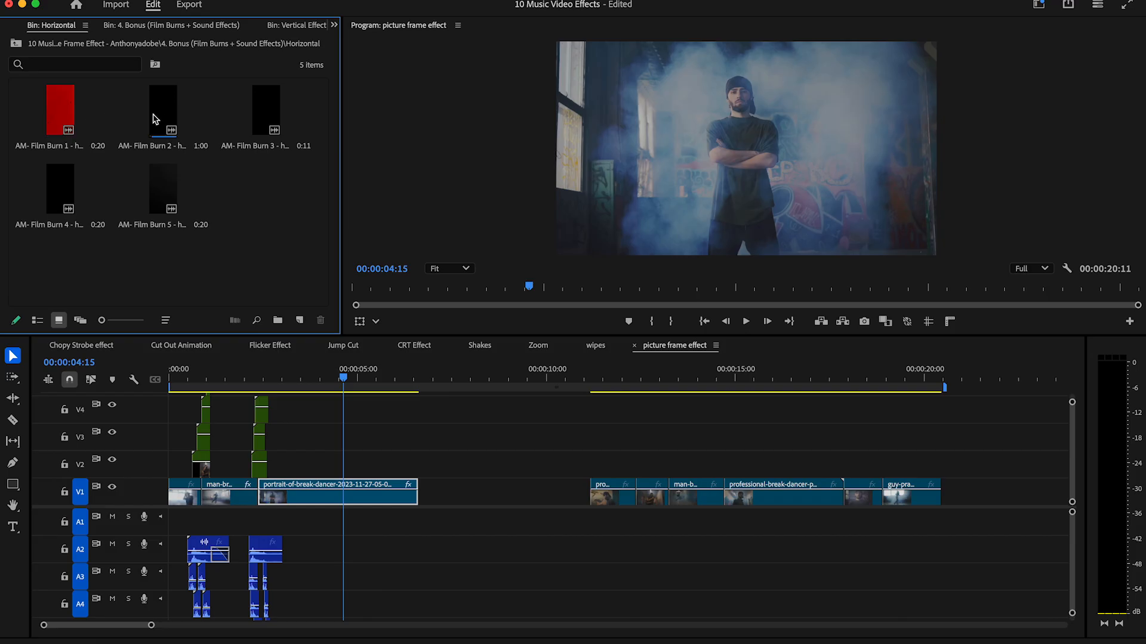
left_click(16, 44)
double_click(203, 123)
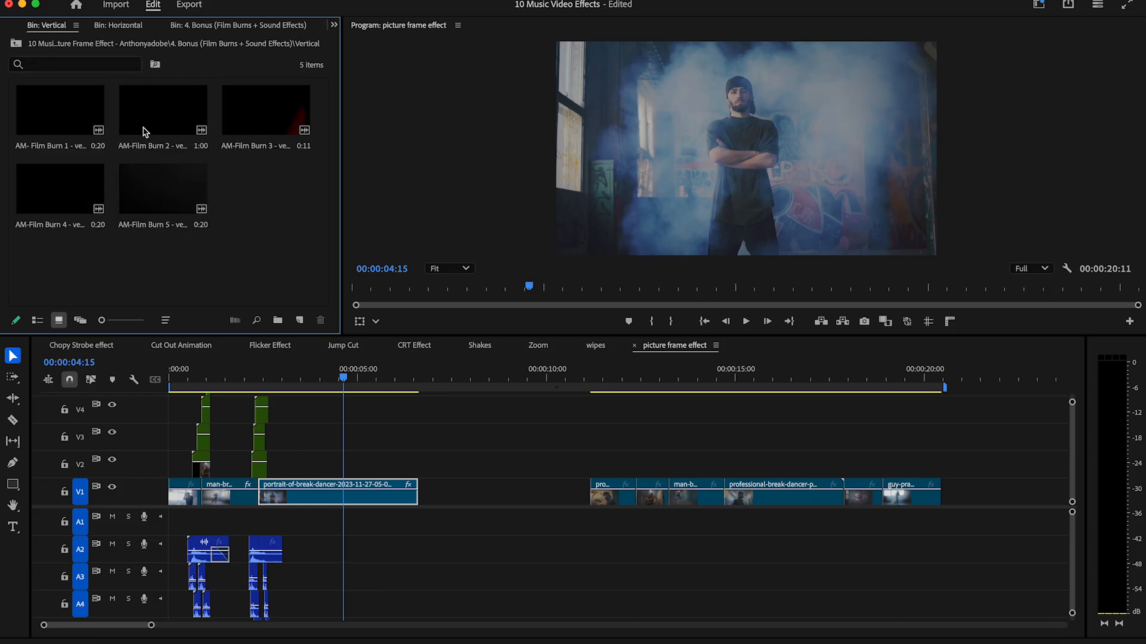
Place the AM- Film Burn 1 vertical clip on V5 over the second transition, with its sound on A1.
mouse_move(55, 121)
left_mouse_down()
mouse_move(358, 537)
mouse_move(358, 471)
left_mouse_up()
left_click_drag(388, 337, 387, 275)
left_click_drag(361, 434, 271, 356)
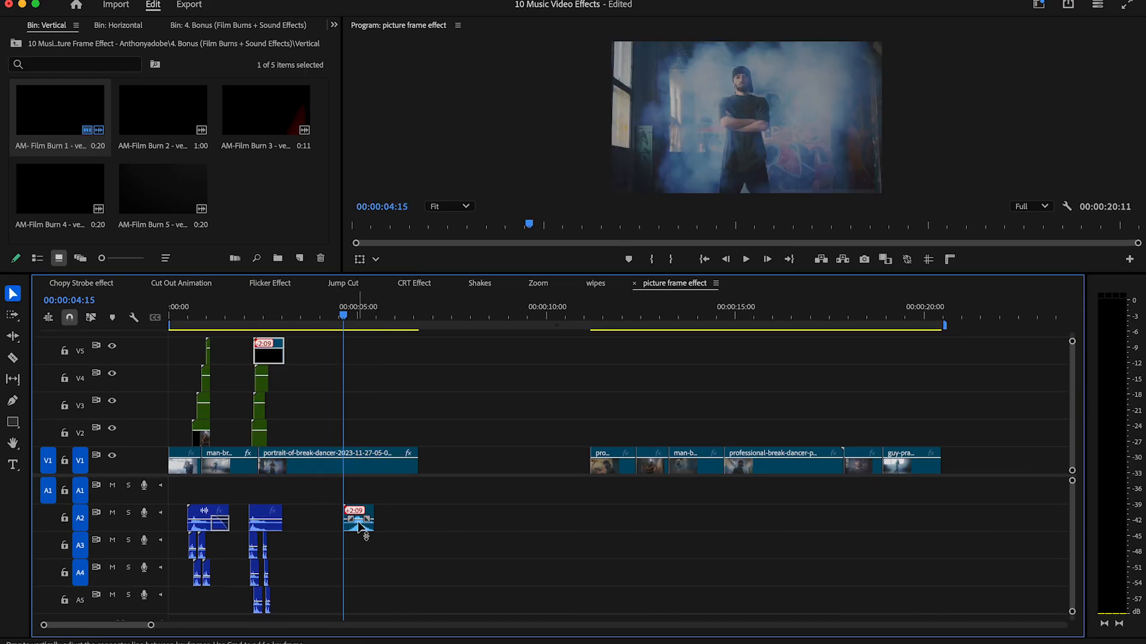
left_click_drag(357, 531, 270, 498)
left_click_drag(260, 306, 270, 310)
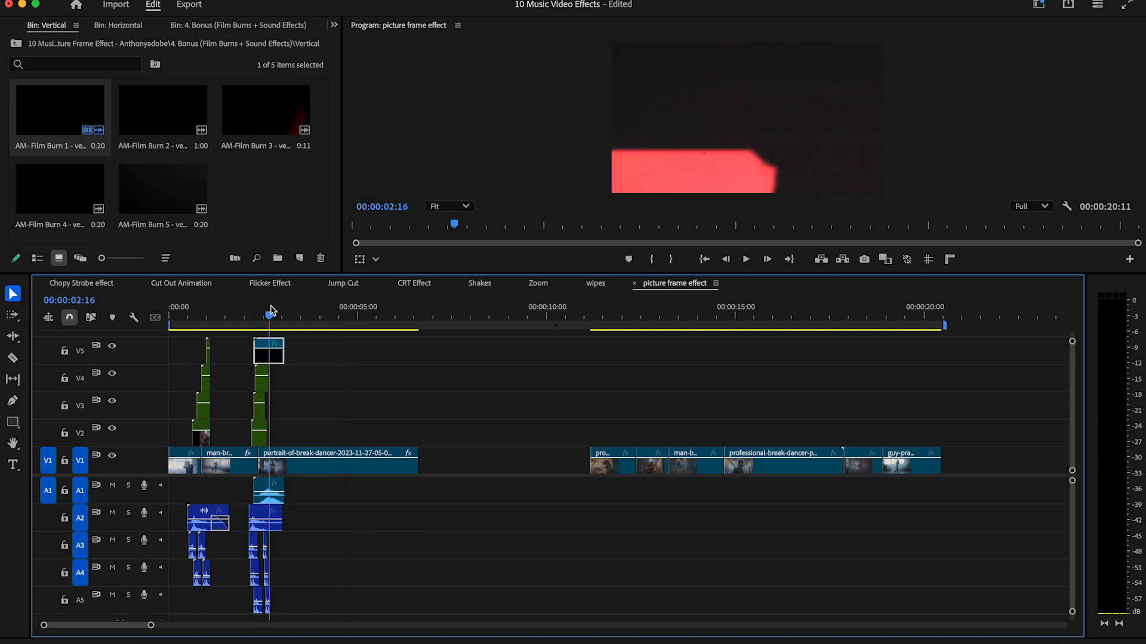
Set the film burn's blend mode to Screen and preview the sequence from the start.
left_click(335, 25)
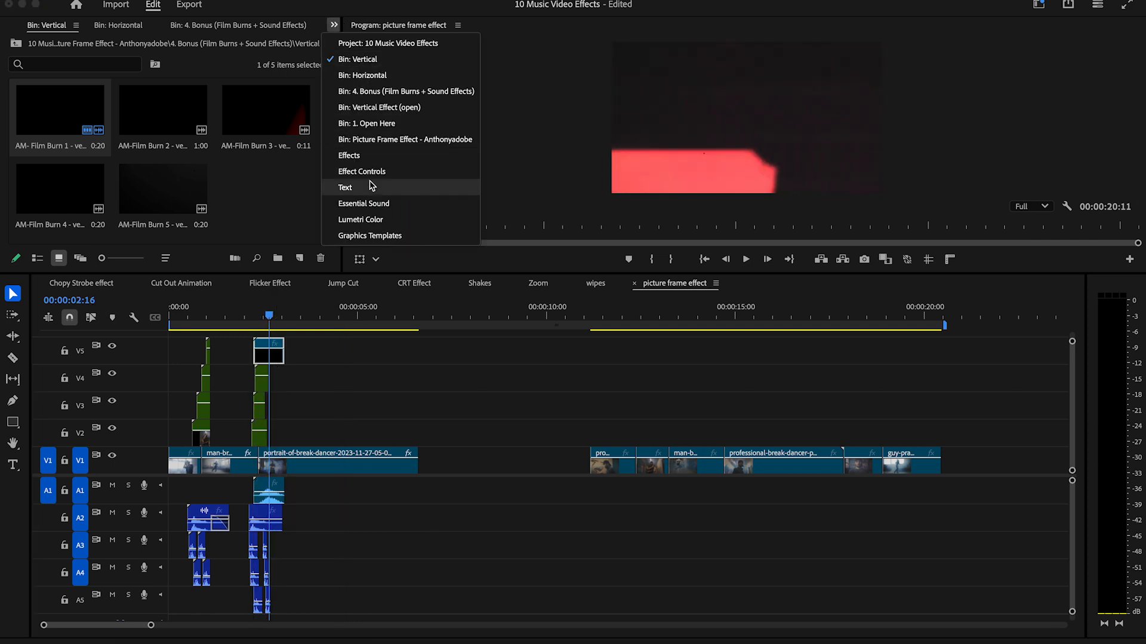
left_click(346, 172)
left_click_drag(327, 150, 322, 203)
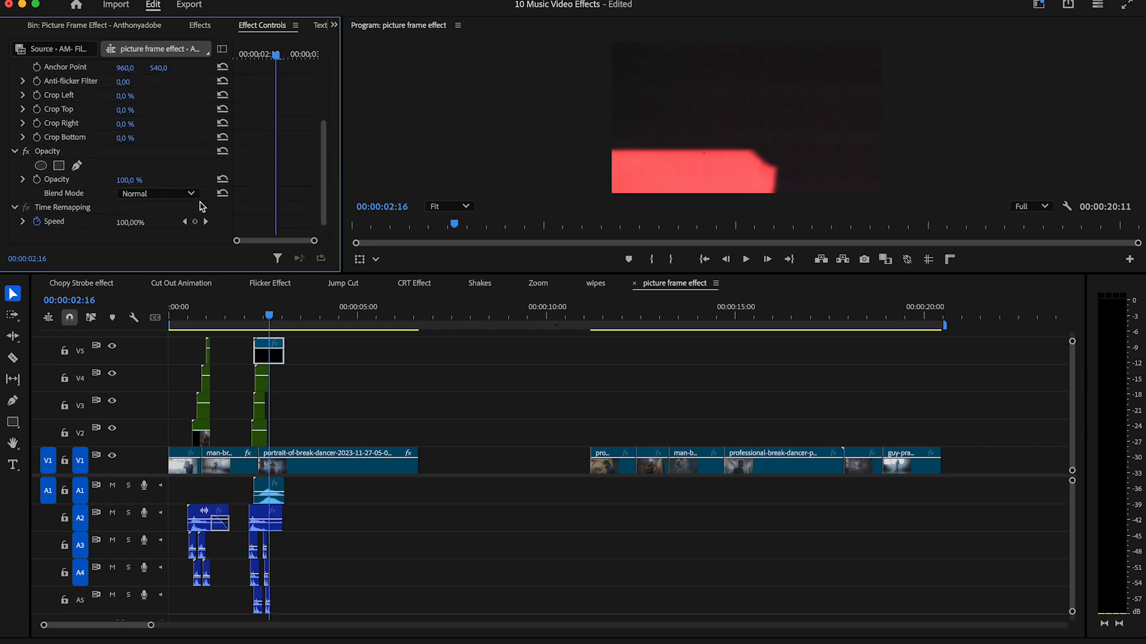
left_click(179, 194)
left_click(167, 347)
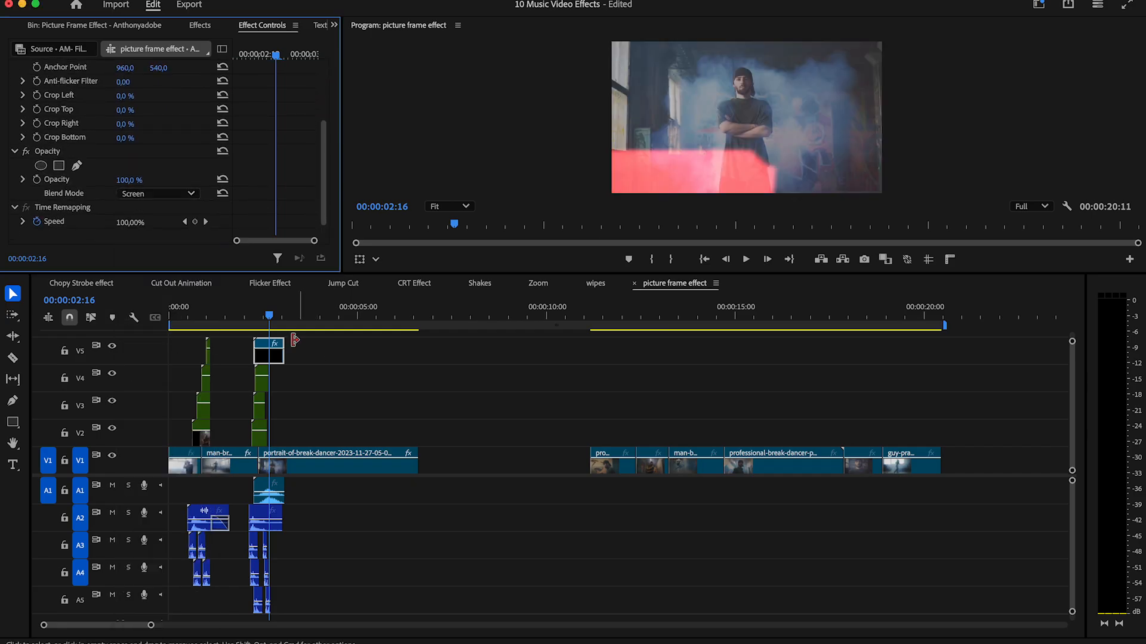
key("Home")
key("space")
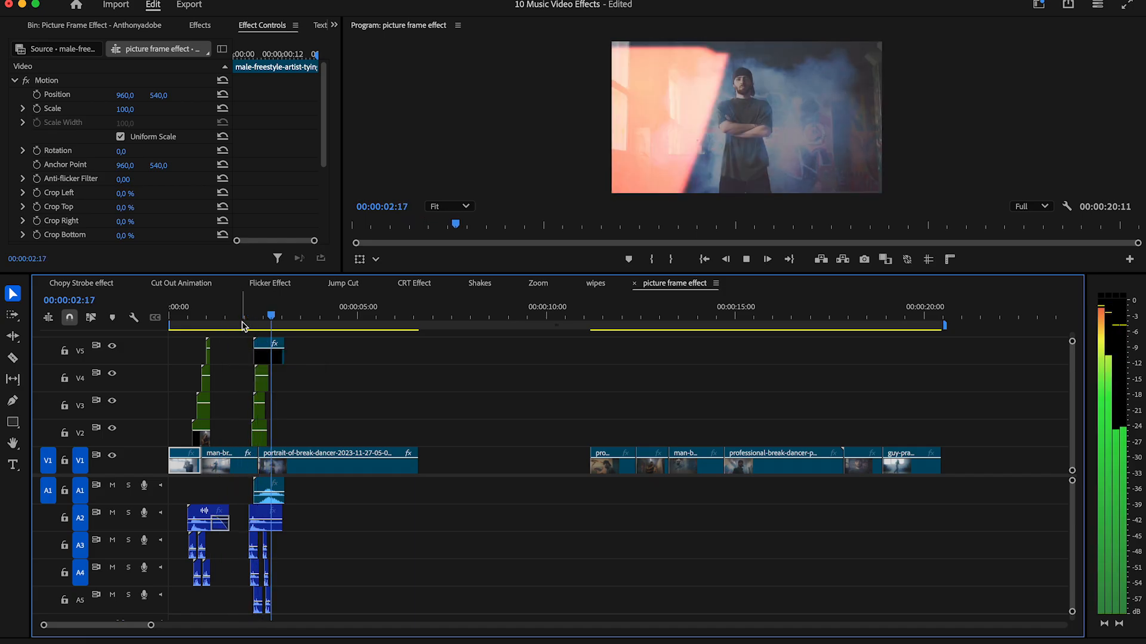
key("space")
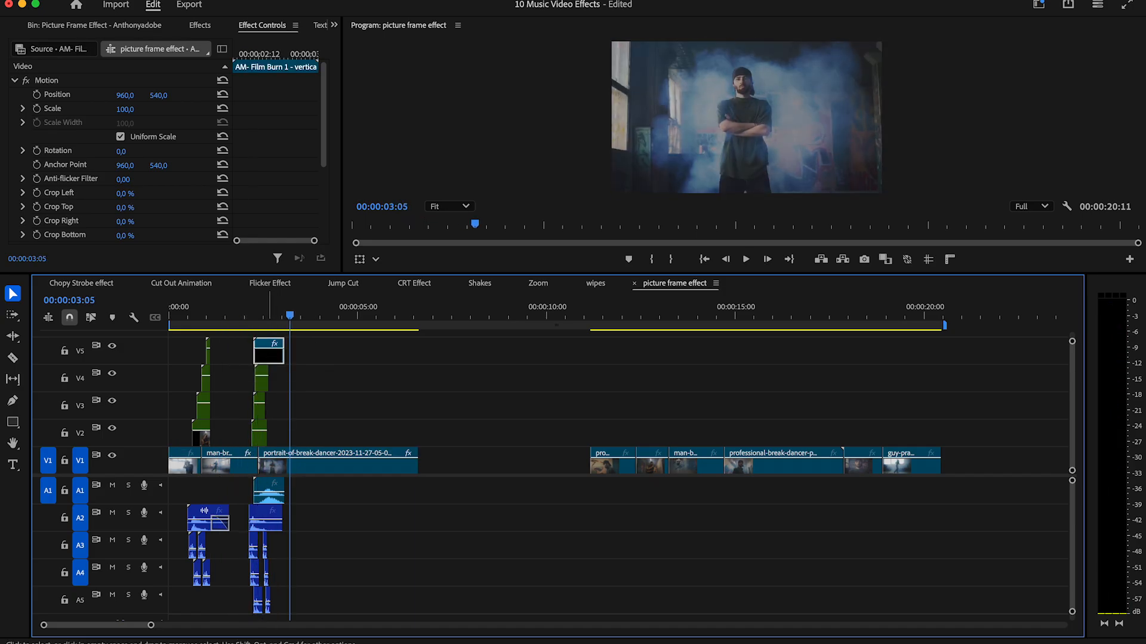
Place the film burn and its sound over the first picture frame transition, then preview the sequence from the start.
left_click(261, 316)
left_click_drag(268, 500, 273, 500)
left_click_drag(274, 364, 220, 307)
left_click(276, 487)
left_click_drag(277, 486, 227, 474)
left_click_drag(636, 238, 722, 380)
key("Home")
key("space")
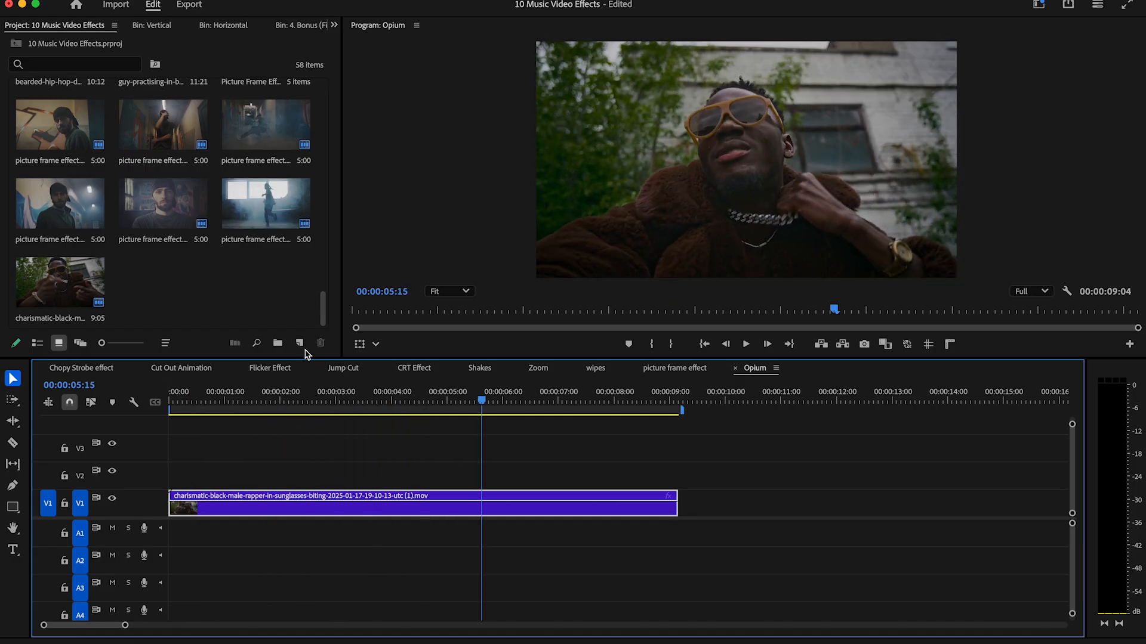
Create an adjustment layer in the Opium sequence and place it on V2, extended to the full length of the rapper clip.
left_click(300, 344)
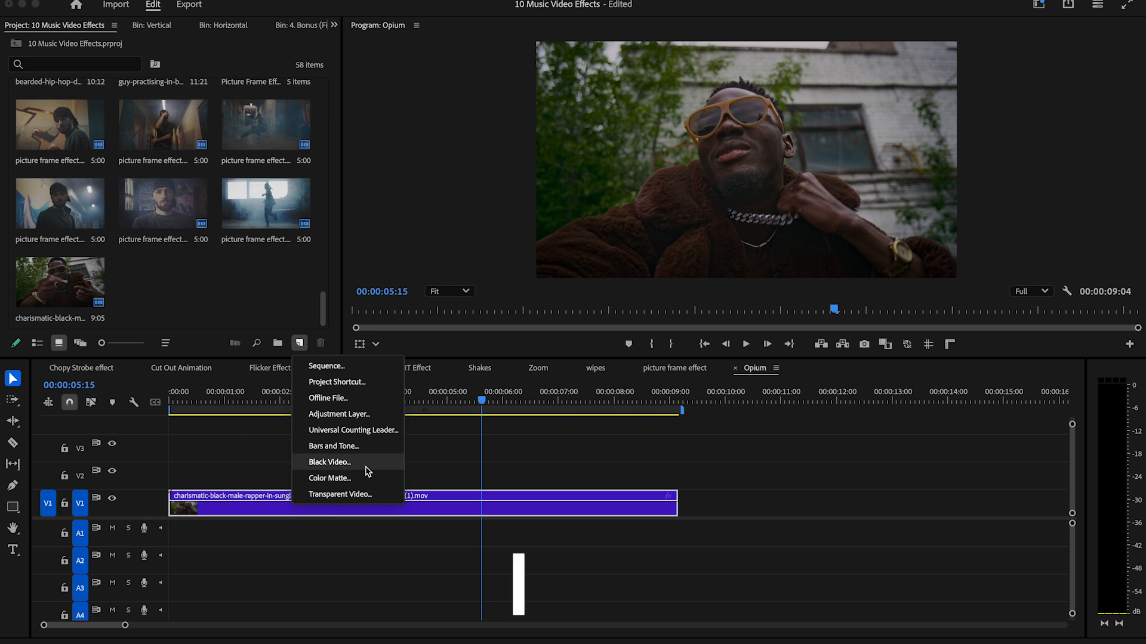
left_click(336, 414)
left_click(664, 391)
left_click_drag(163, 282, 173, 477)
left_click_drag(445, 477, 676, 483)
Apply the Threshold preset from 2024 Obsolete Effects to the adjustment layer and open its effect settings.
left_click_drag(254, 401, 291, 399)
left_click(333, 25)
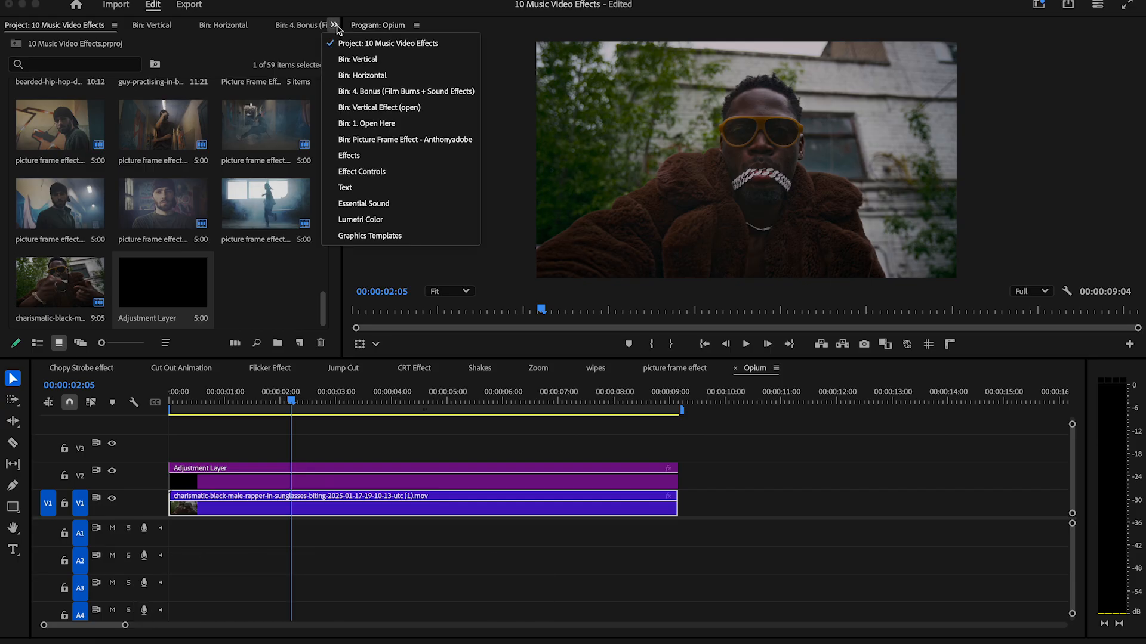
left_click(352, 156)
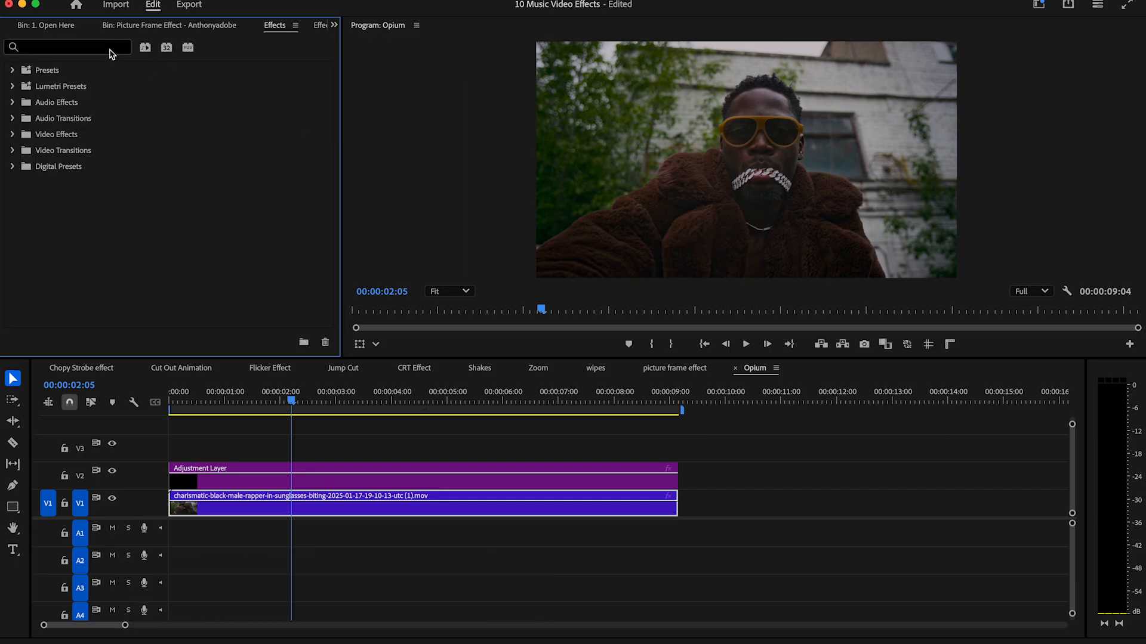
type("thres")
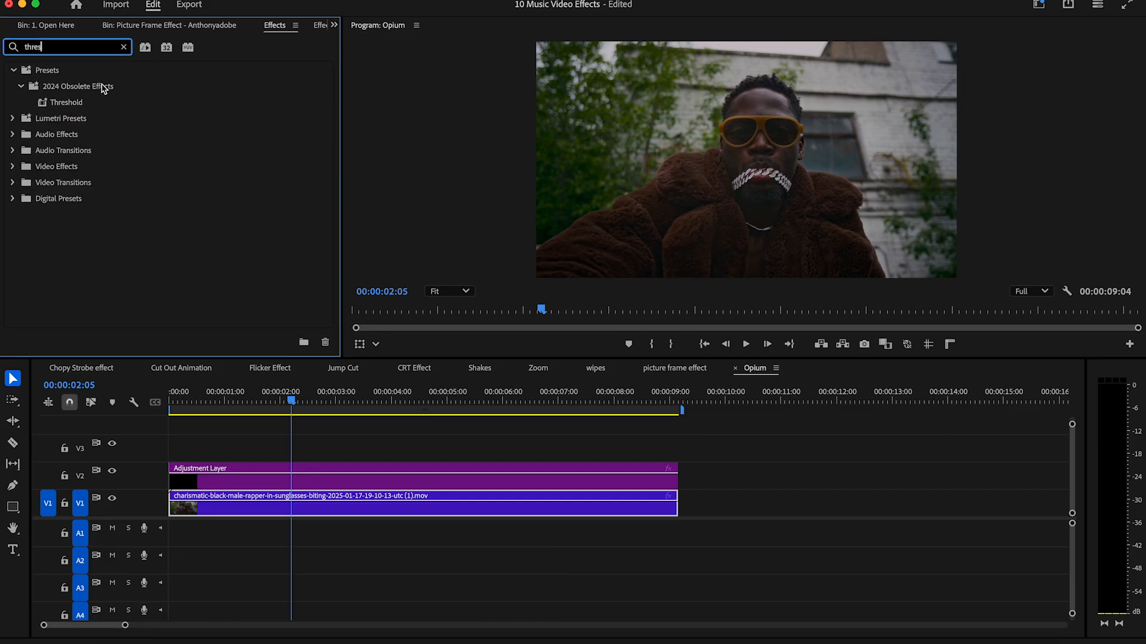
left_click_drag(70, 106, 296, 478)
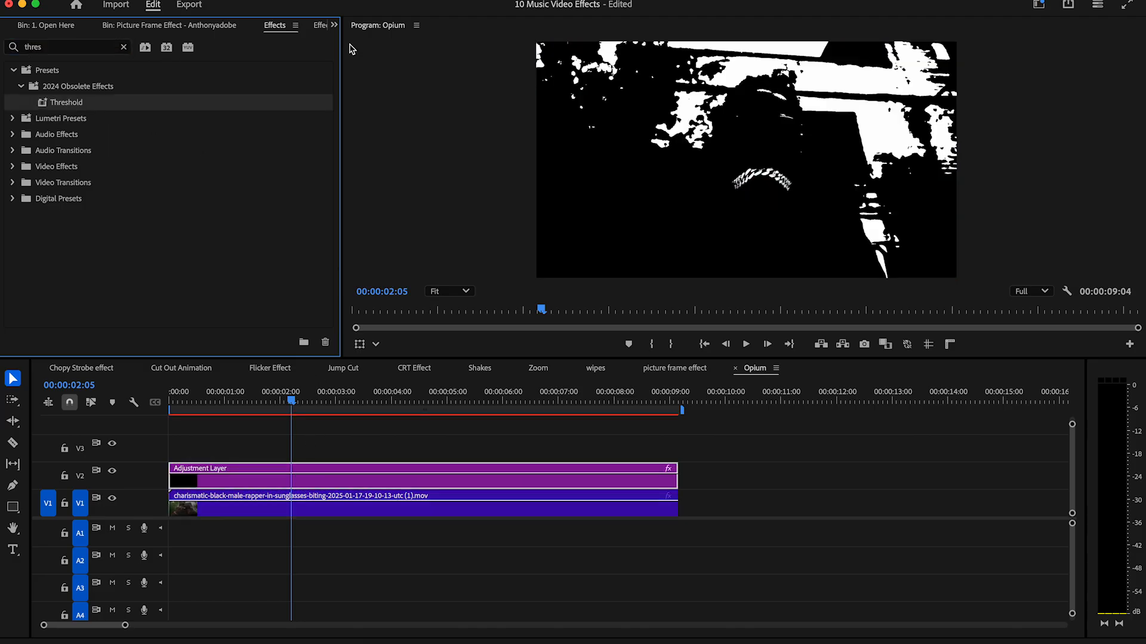
left_click(334, 24)
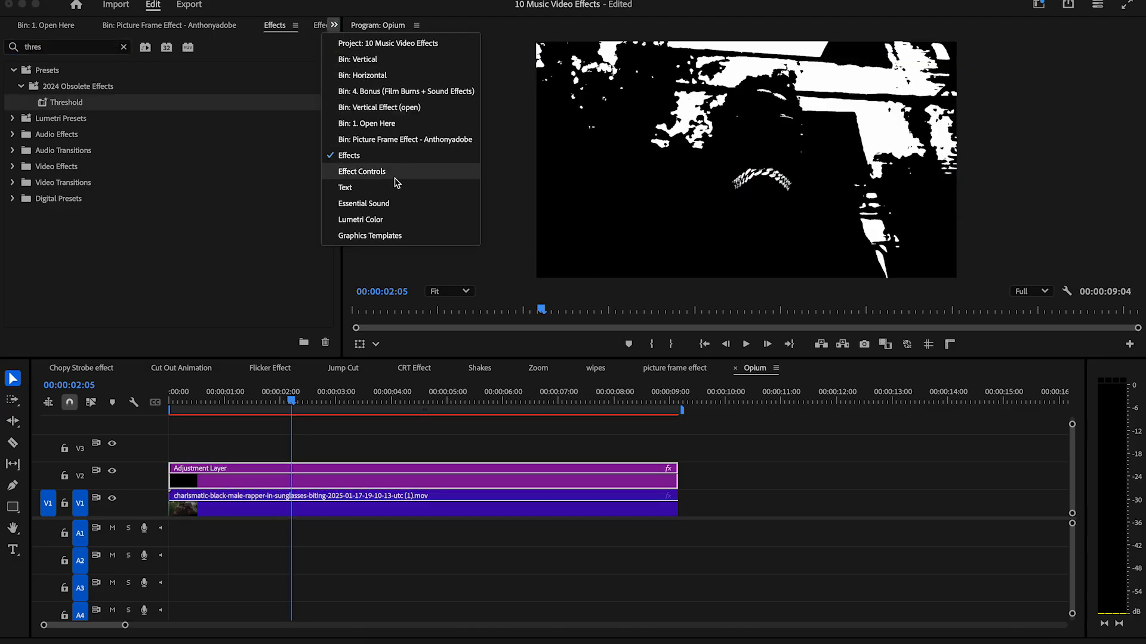
left_click(361, 172)
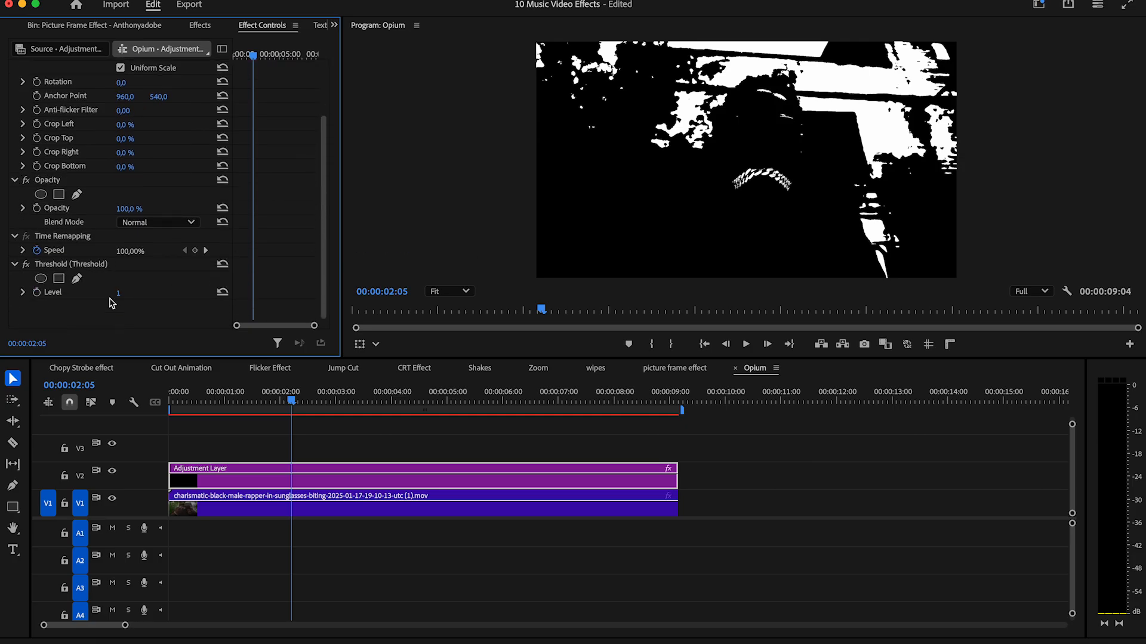
Lower the adjustment layer's Threshold level to about a fifth of its 0 to 1 range.
scroll(326, 268, "down", 1)
left_click_drag(122, 300, 64, 301)
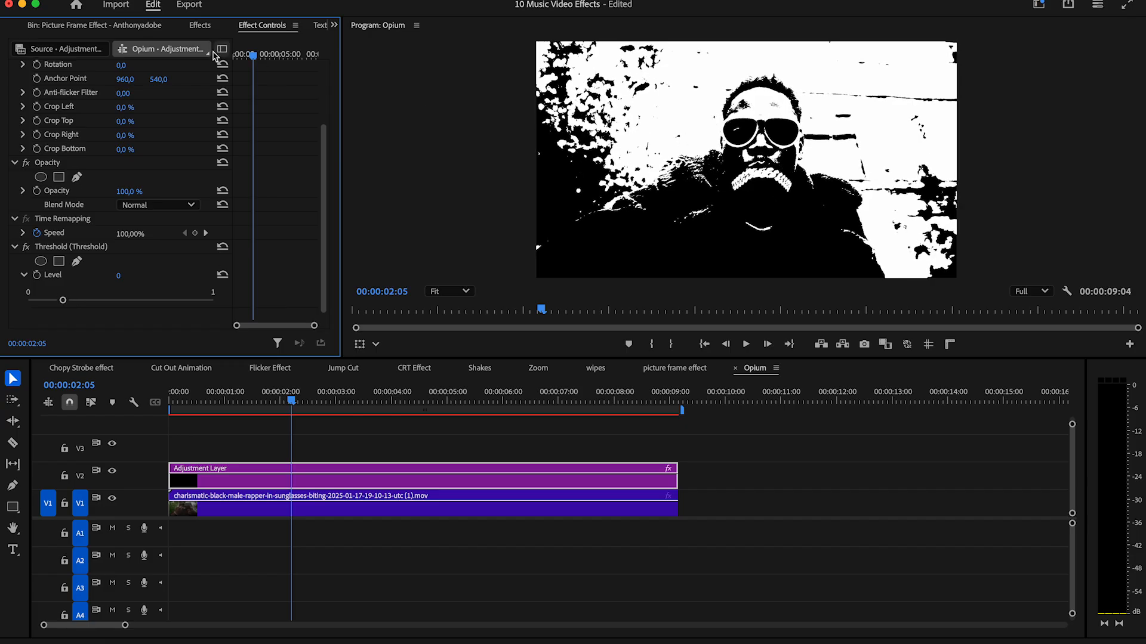
Apply the Noise effect from Noise & Grain to the adjustment layer and set its amount of noise to 35%.
left_click(200, 25)
left_click(123, 46)
type("noise")
scroll(299, 238, "down", 4)
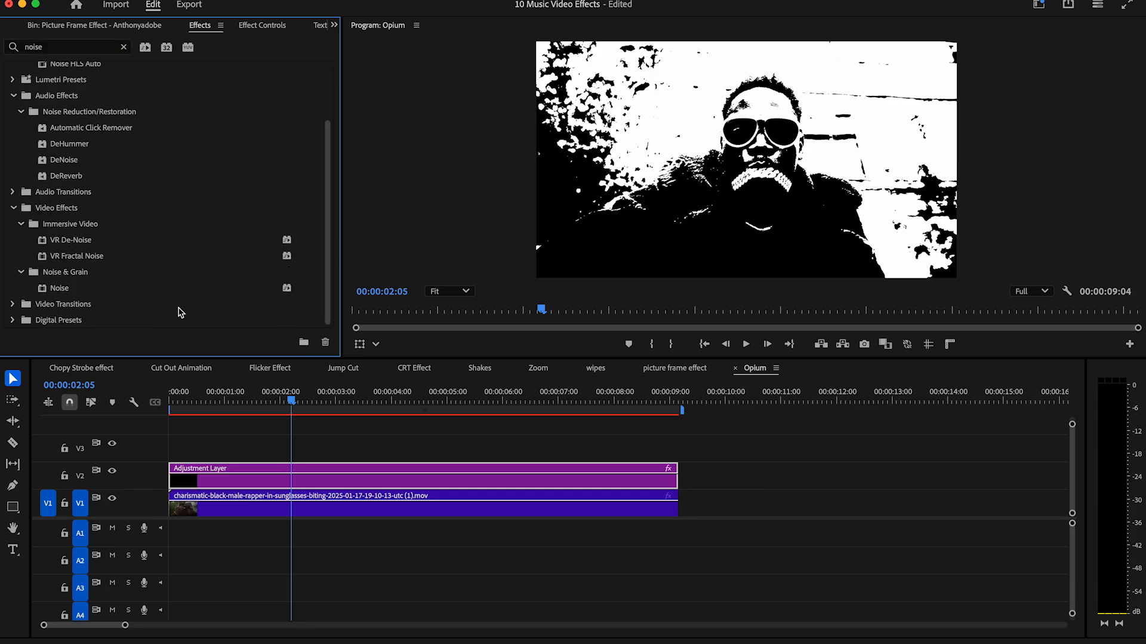
left_click_drag(84, 289, 323, 476)
left_click(334, 25)
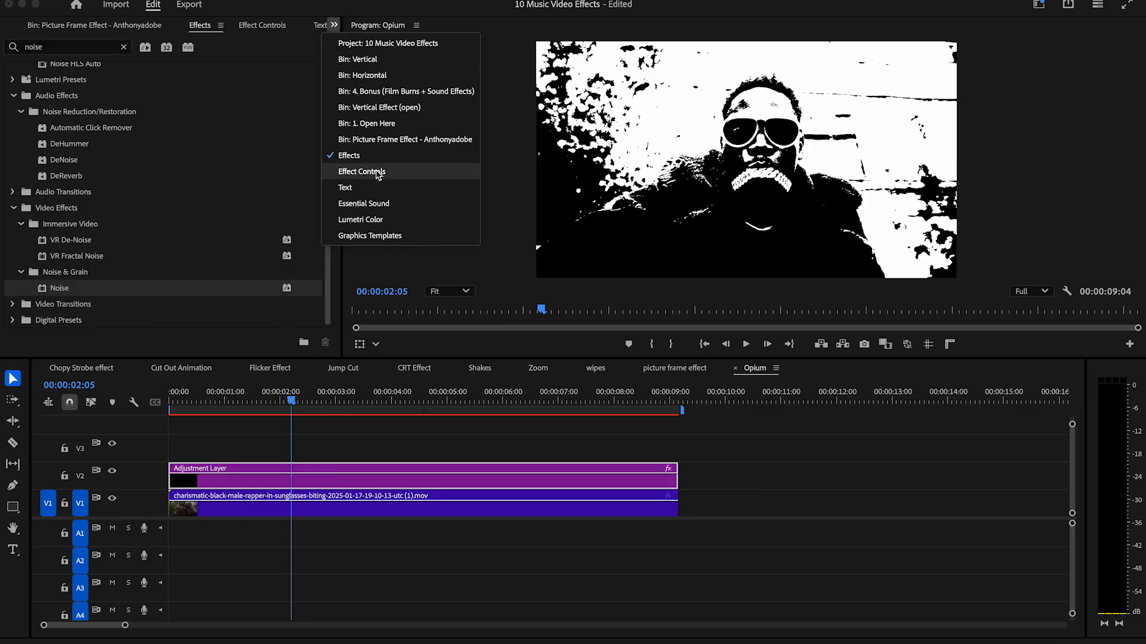
left_click(358, 169)
left_click_drag(125, 265, 151, 264)
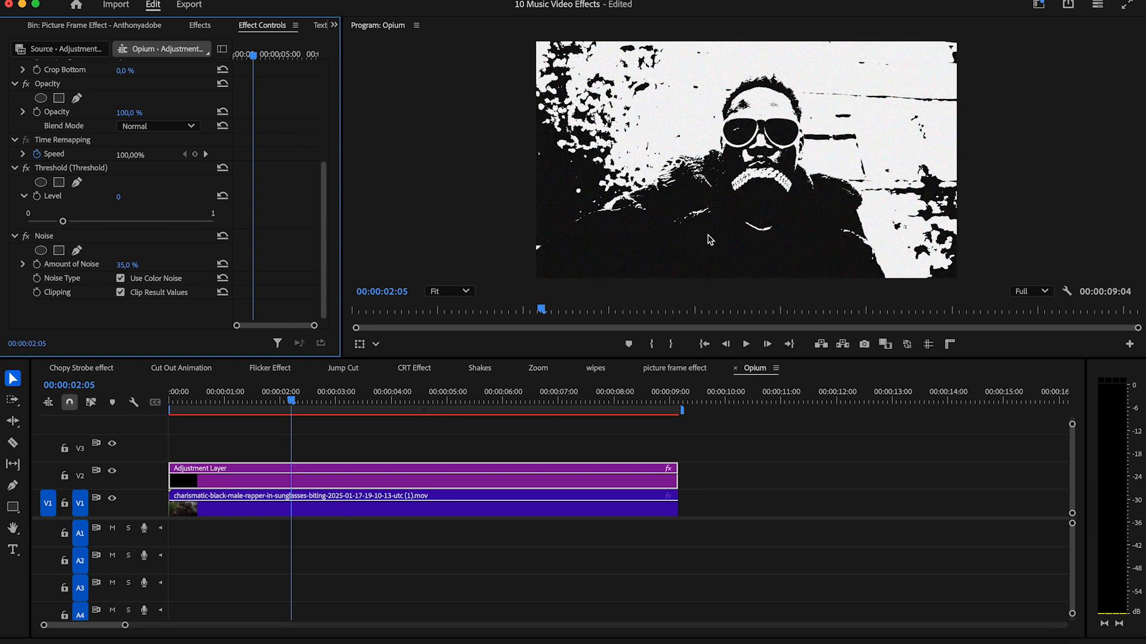
Find the Strobe Light effect under Stylize and apply it to the adjustment layer.
left_click(203, 27)
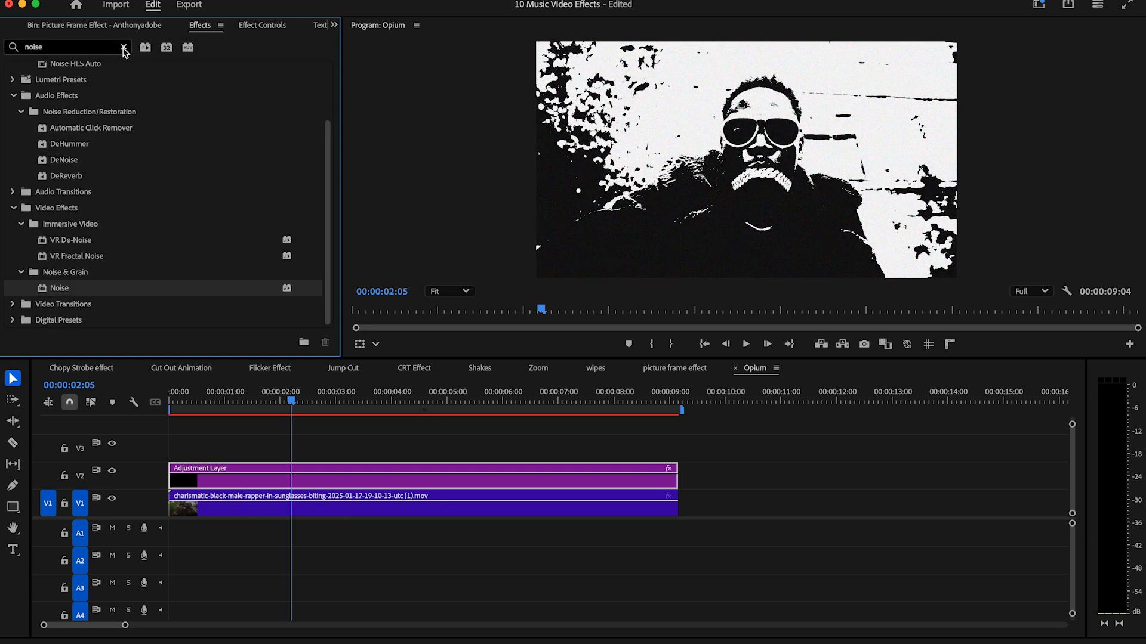
left_click(124, 48)
type("strobe")
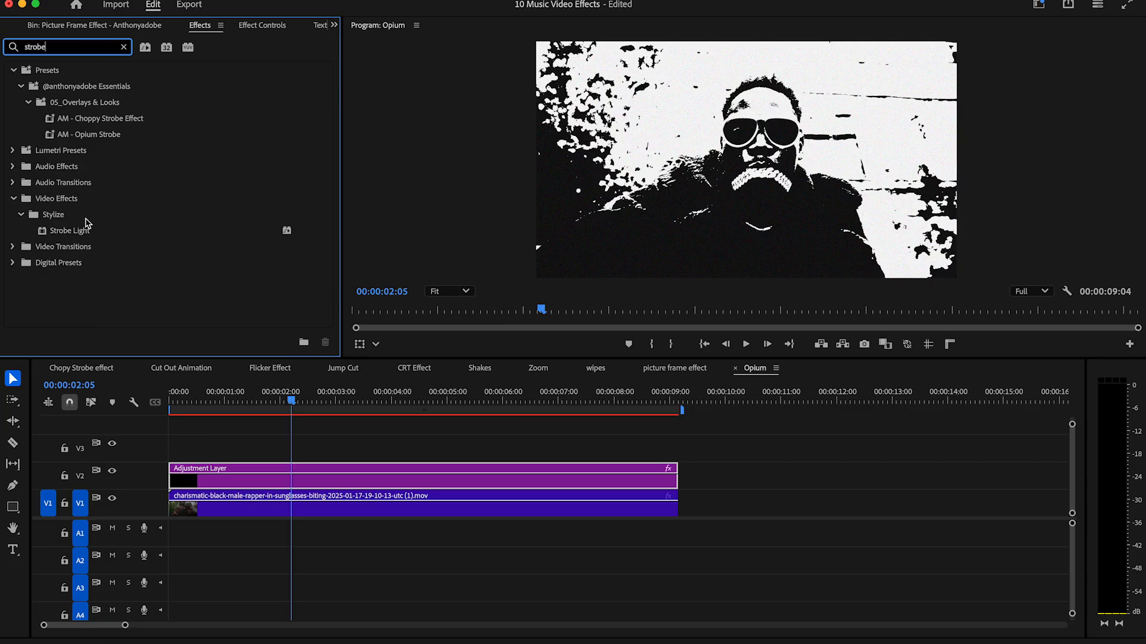
left_click(81, 234)
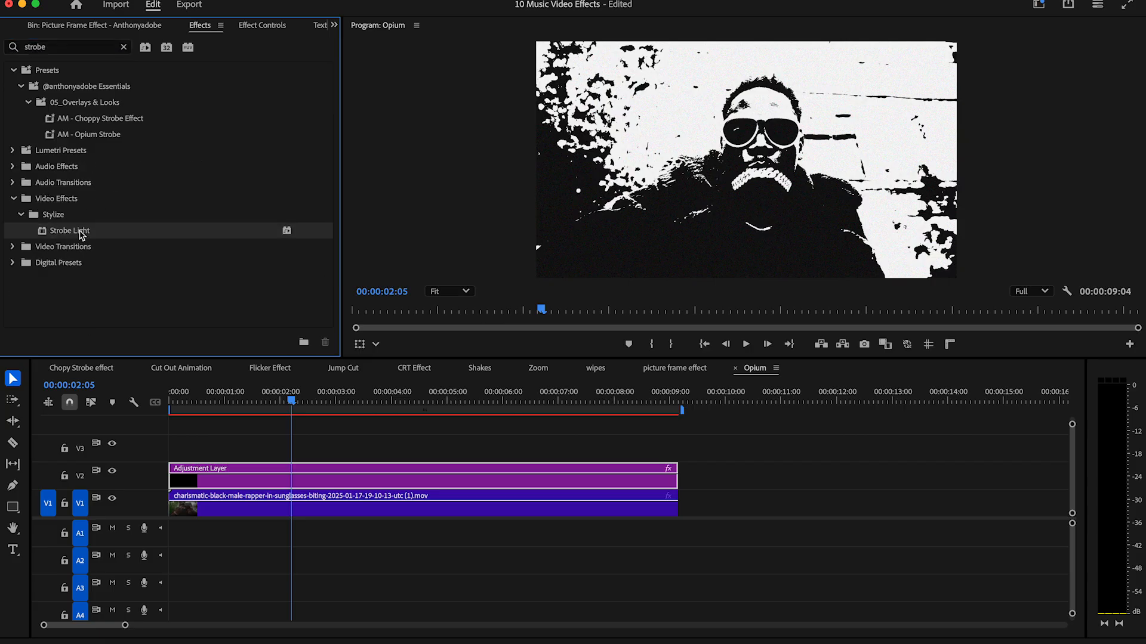
left_click_drag(295, 423, 291, 478)
Set Strobe Light to 90% blend with original, 80-second duration, 50% random probability and Makes Layer Transparent, and preview the sequence from the start.
left_click(334, 24)
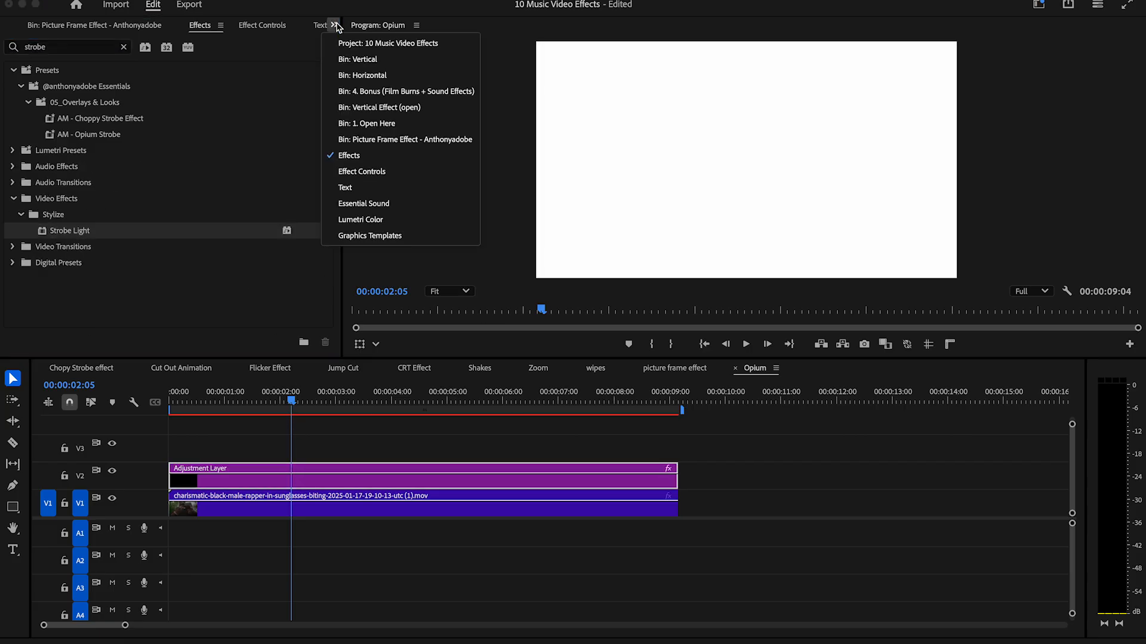
left_click(380, 171)
left_click_drag(325, 246, 313, 330)
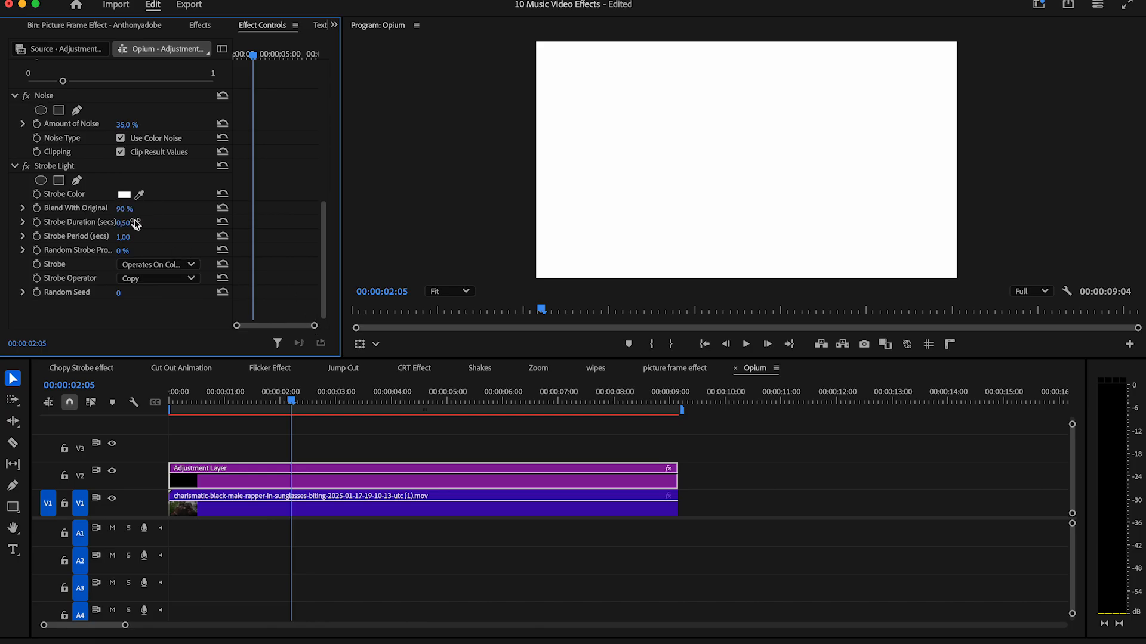
key("Tab")
type("8")
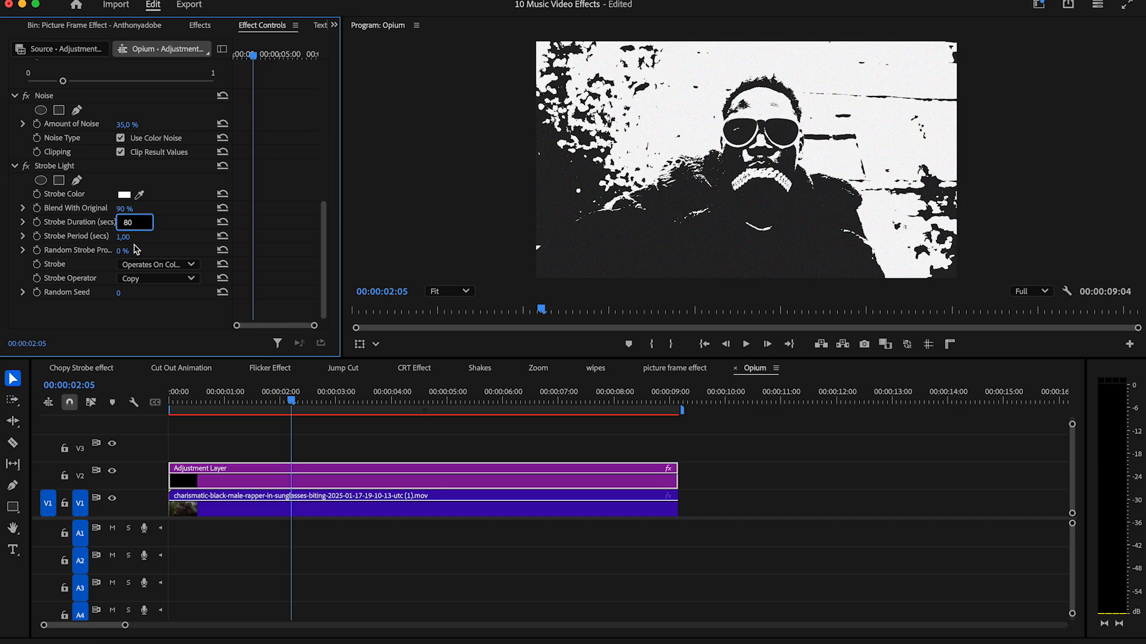
key("Tab")
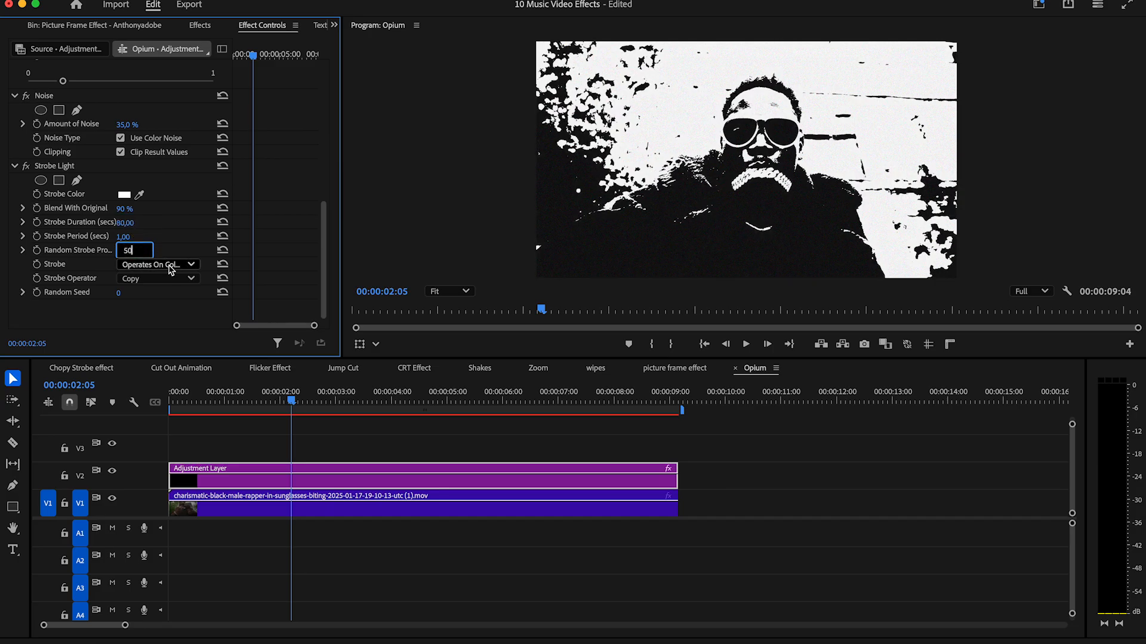
type("50")
left_click(171, 264)
left_click(166, 305)
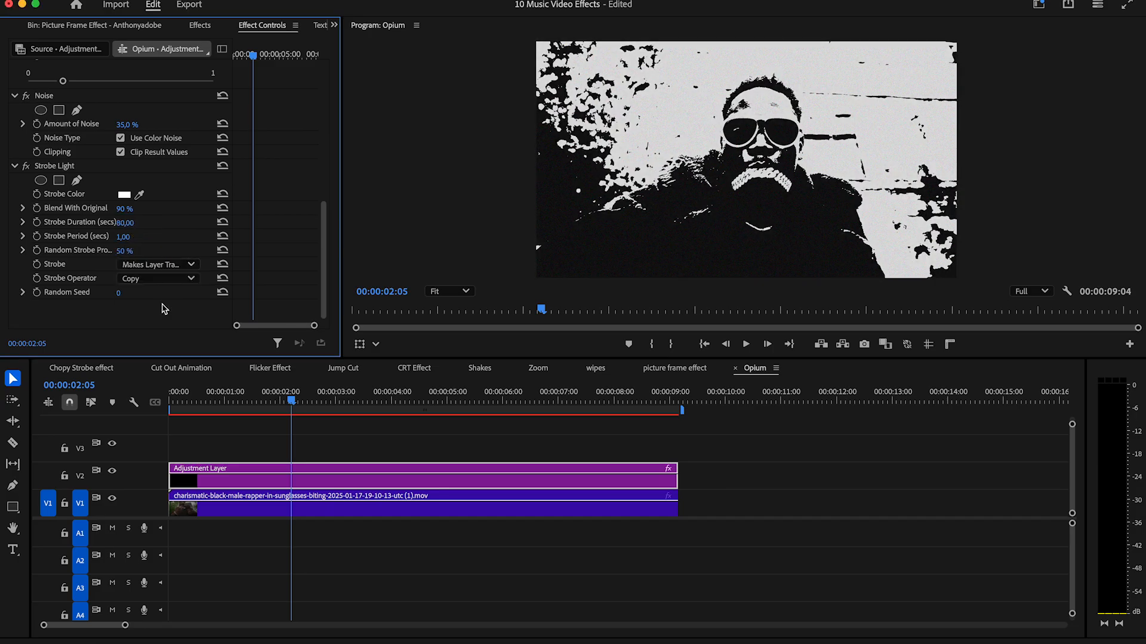
left_click_drag(199, 401, 141, 401)
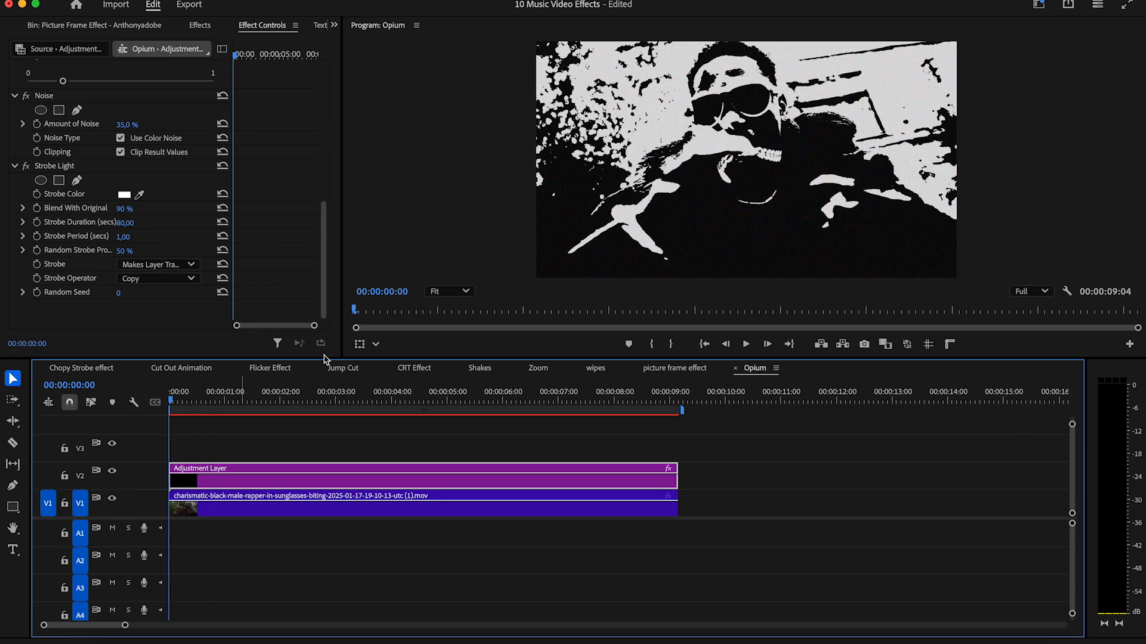
left_click(751, 344)
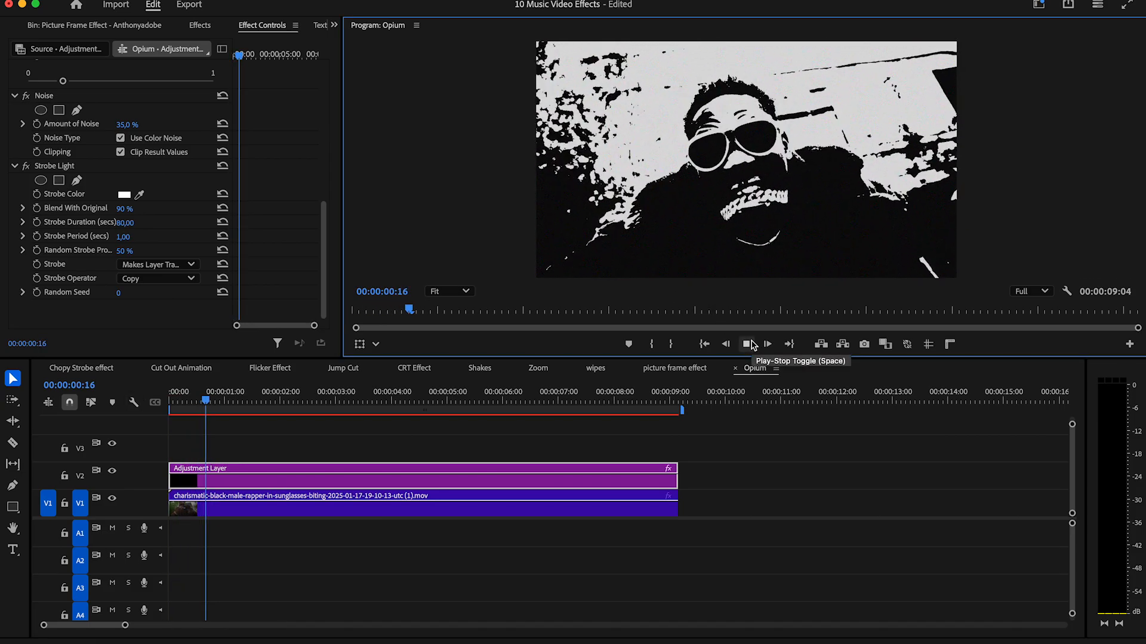